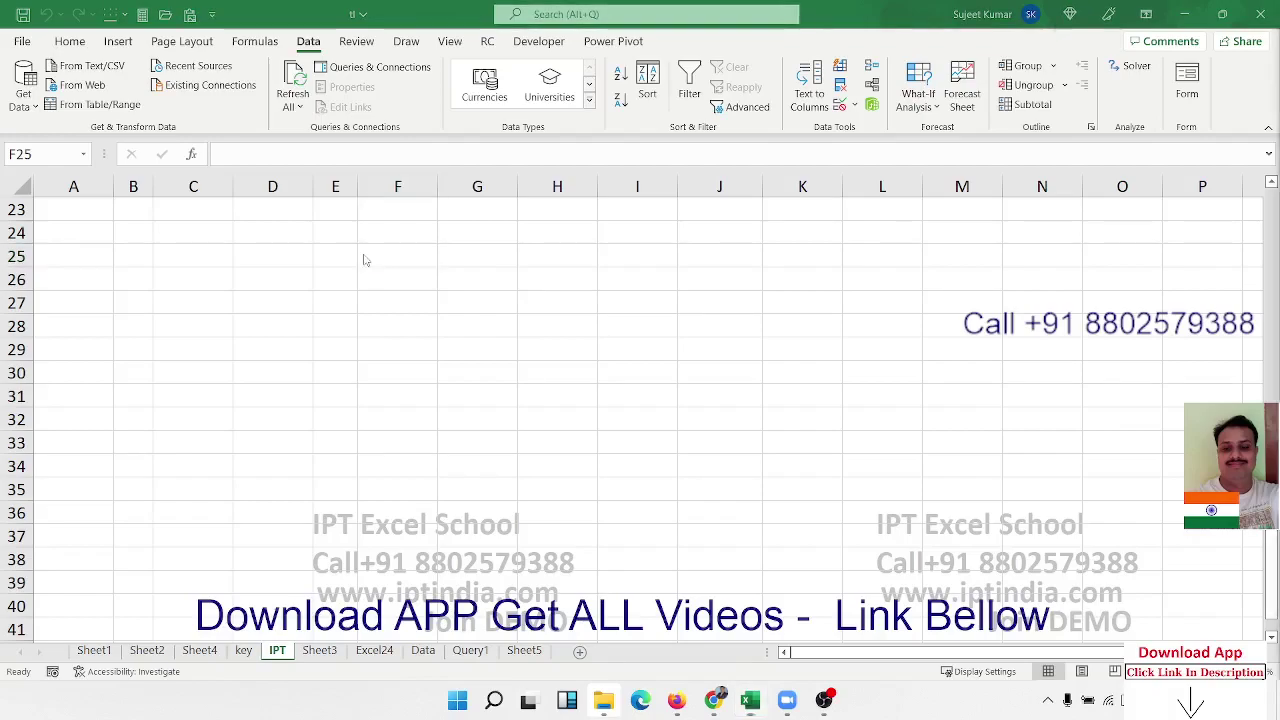
Switch the display projection to duplicate mode and return to the sheet.
key(super+p)
key(Up)
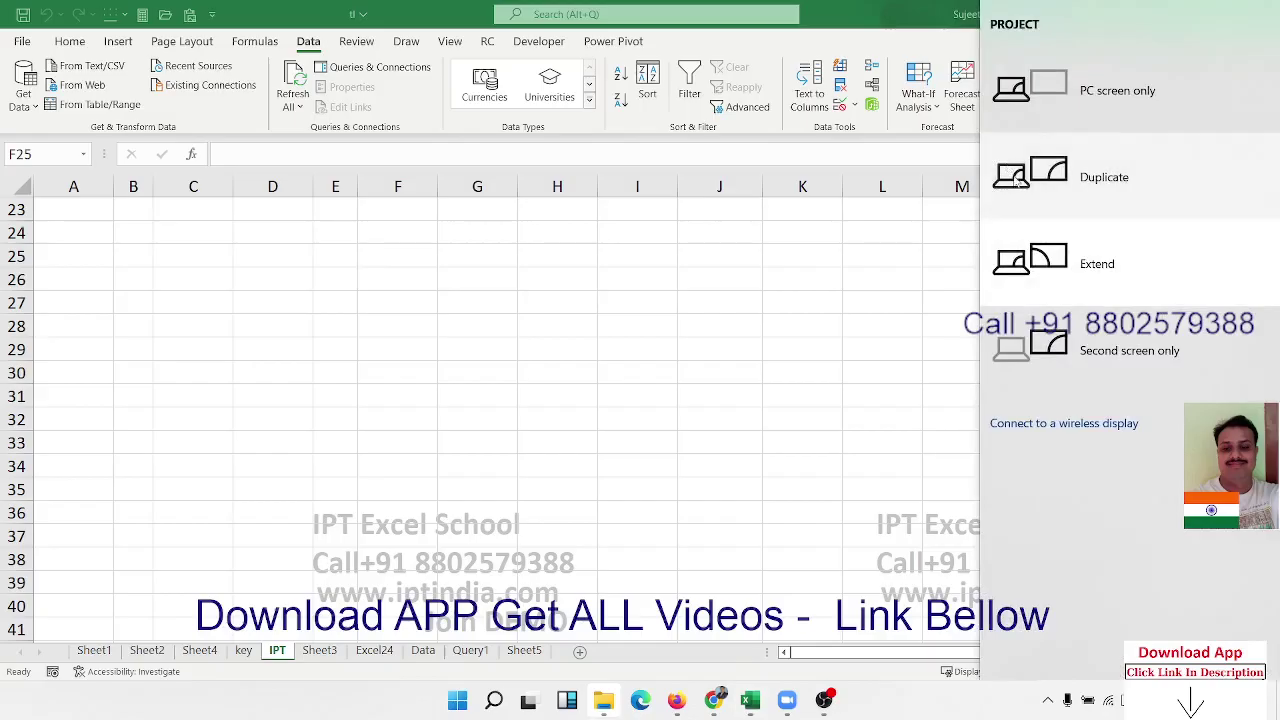
key(Return)
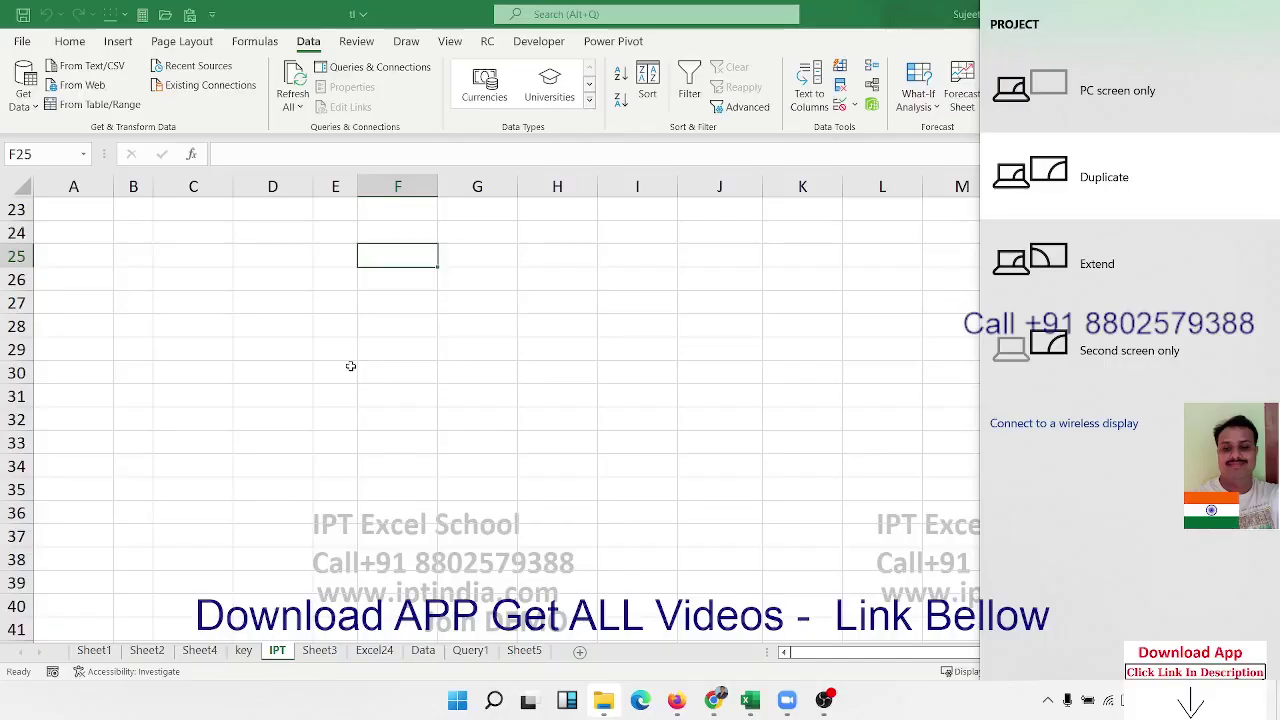
click(116, 448)
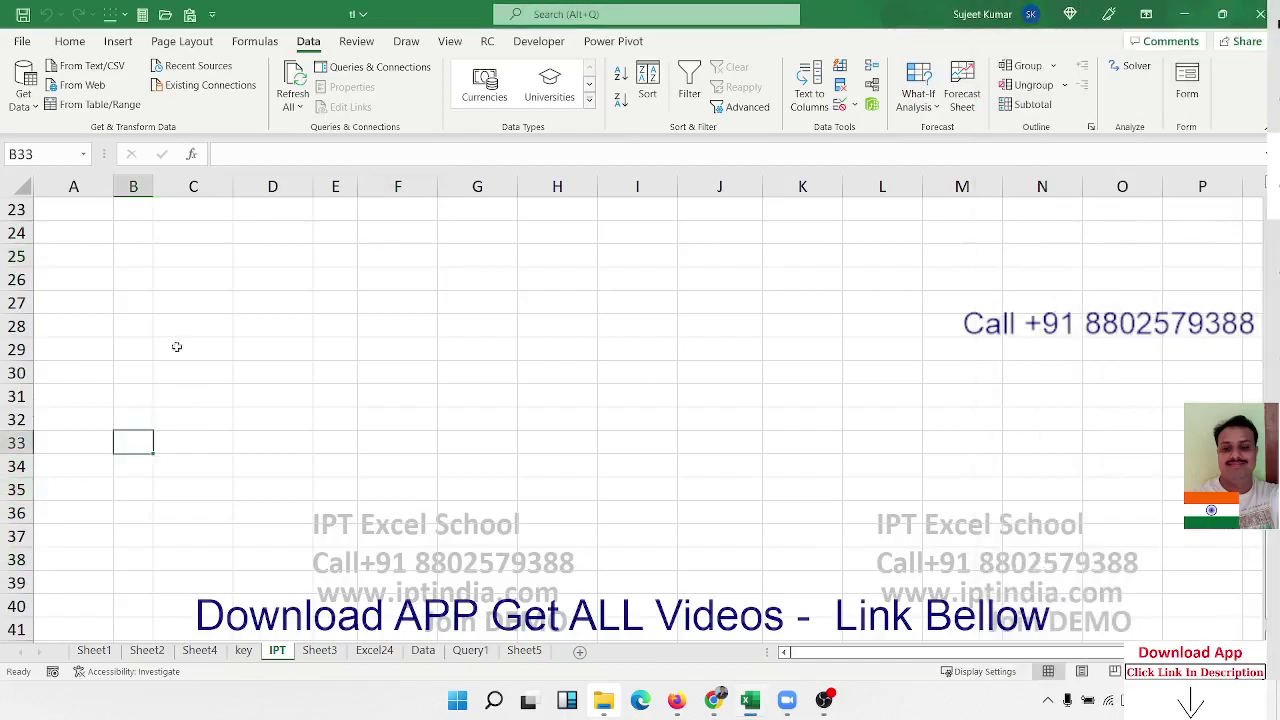
Head C23 with 'Sales' and enter 85 and 52 beneath it.
click(206, 226)
click(204, 212)
text(S)
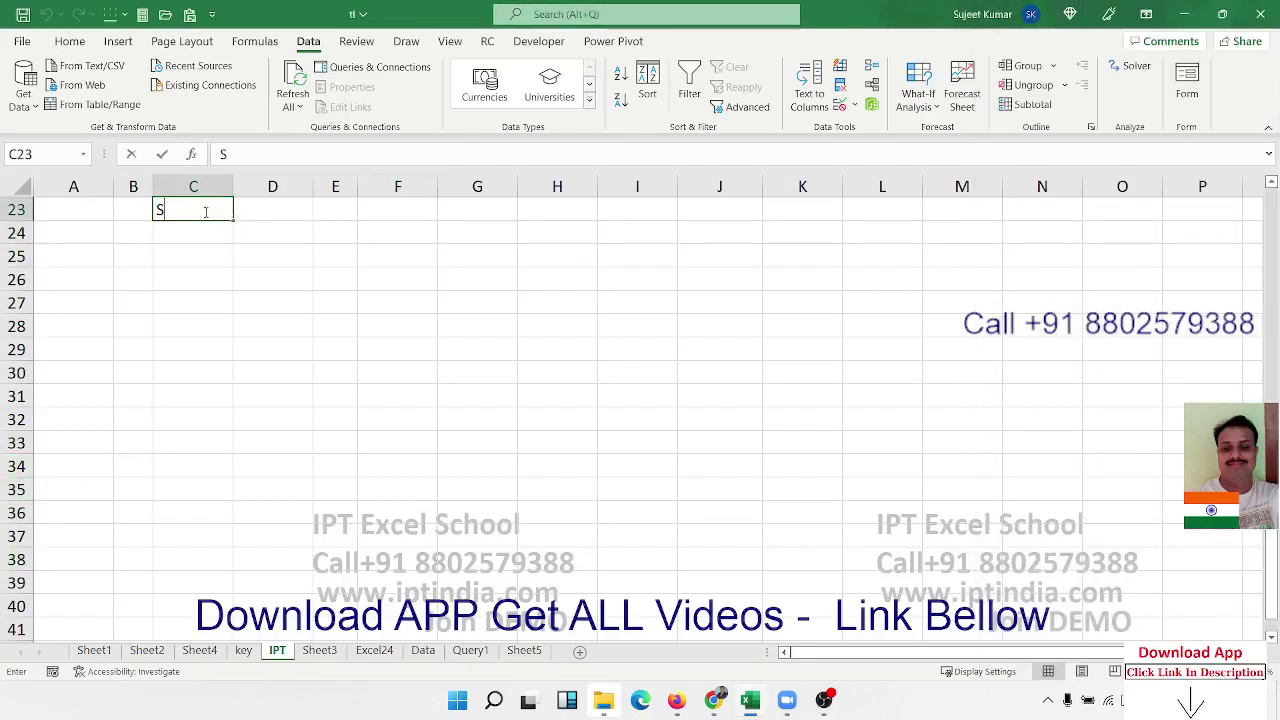
text(ales)
key(Return)
text(85)
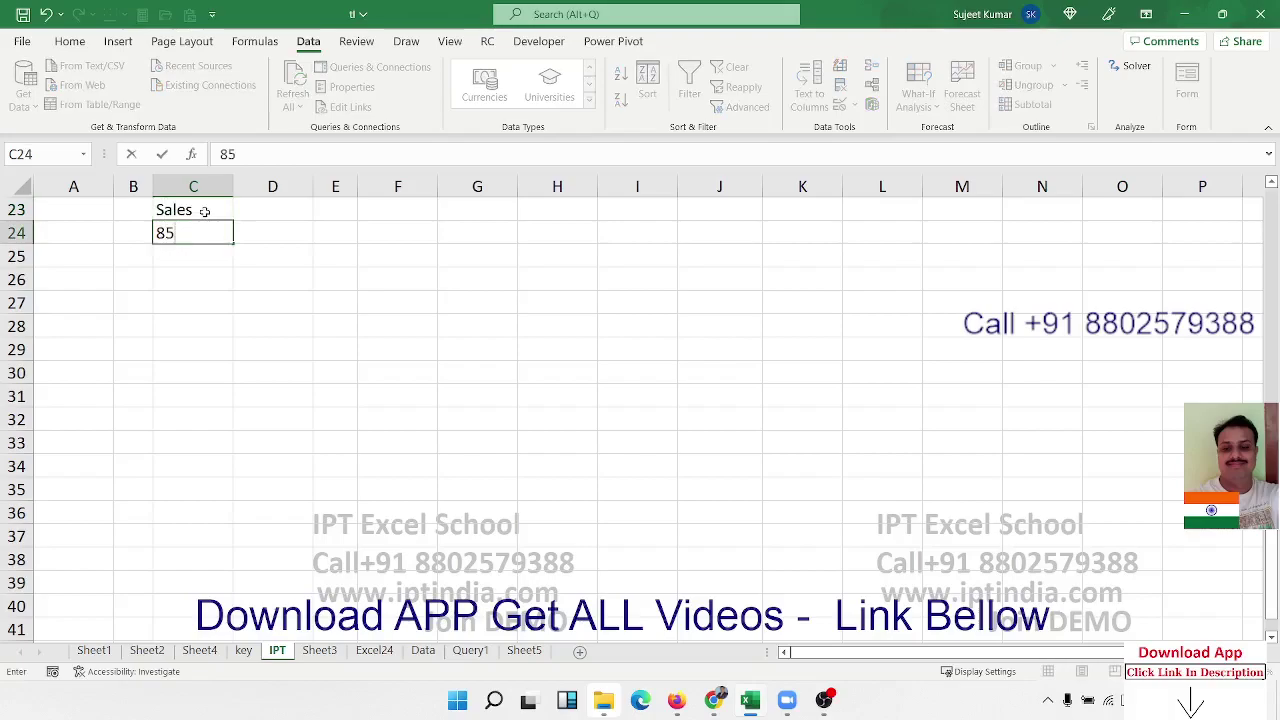
key(Return)
text(52)
key(Return)
Continue the Sales list with 36, 25, 63, 63 and 65, then label A31 'Total'.
text(3)
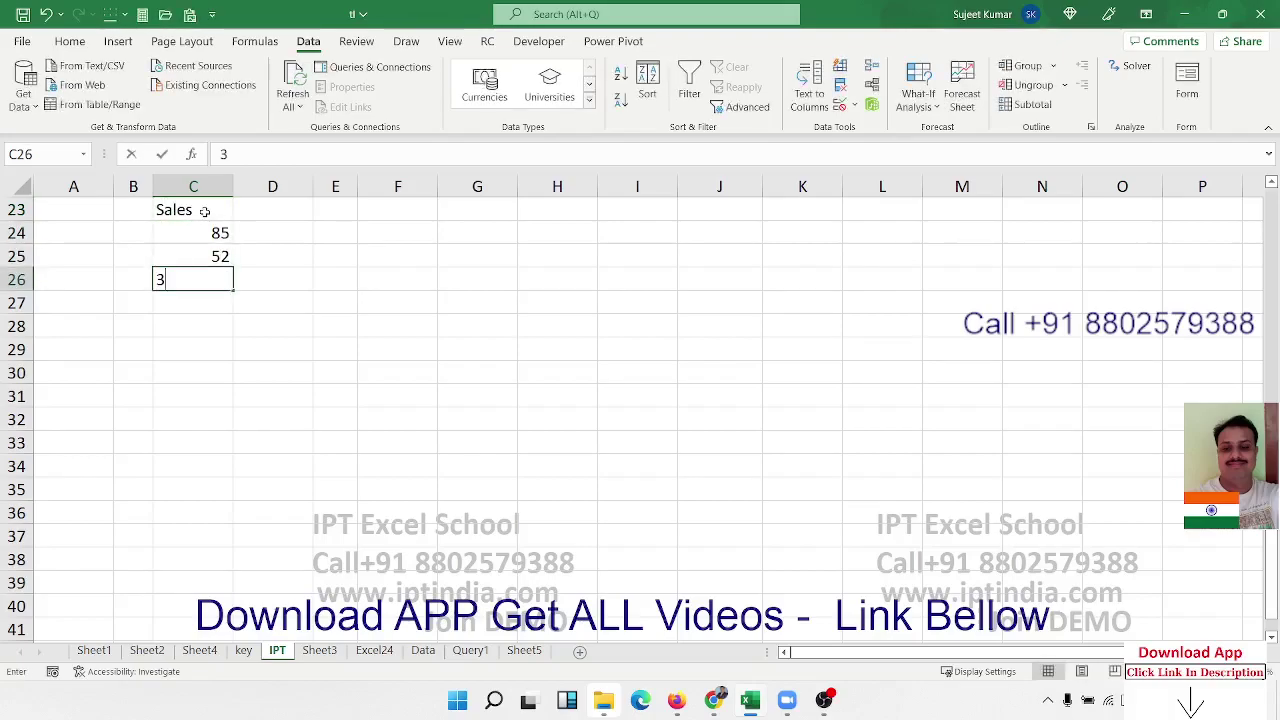
text(625)
key(Return)
text(63)
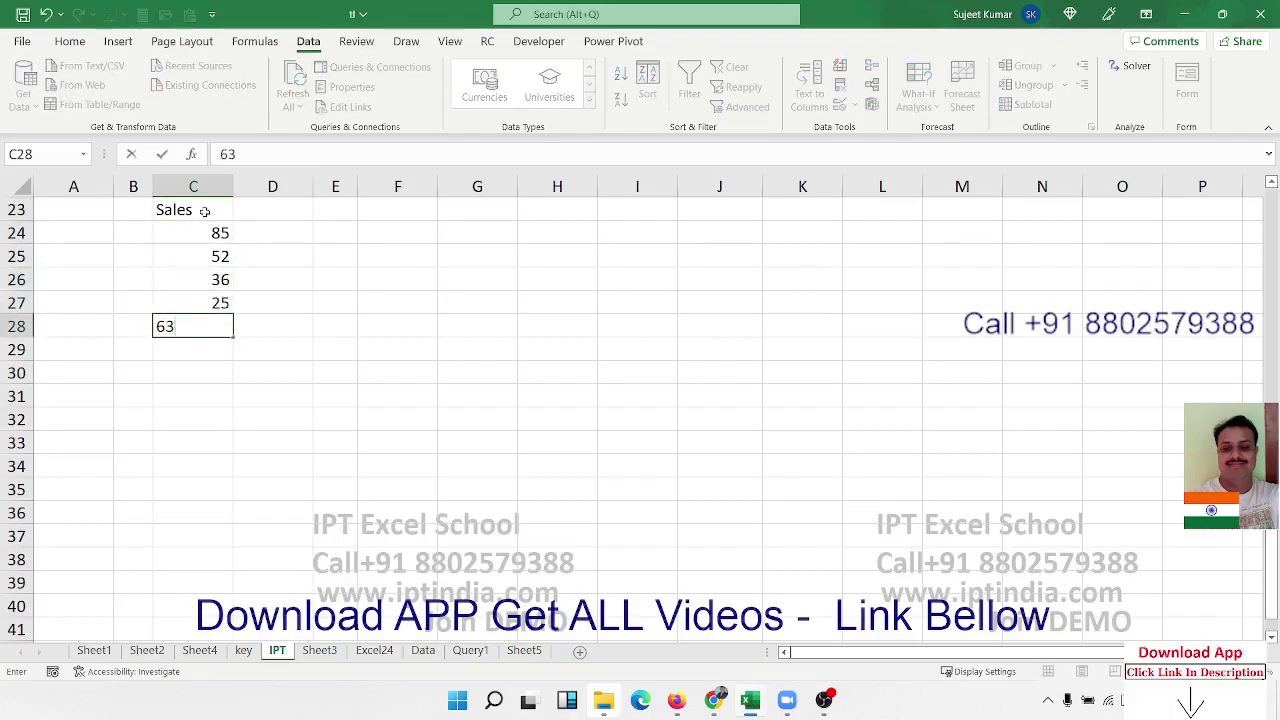
key(Return)
text(63)
key(Return)
text(65)
key(Return)
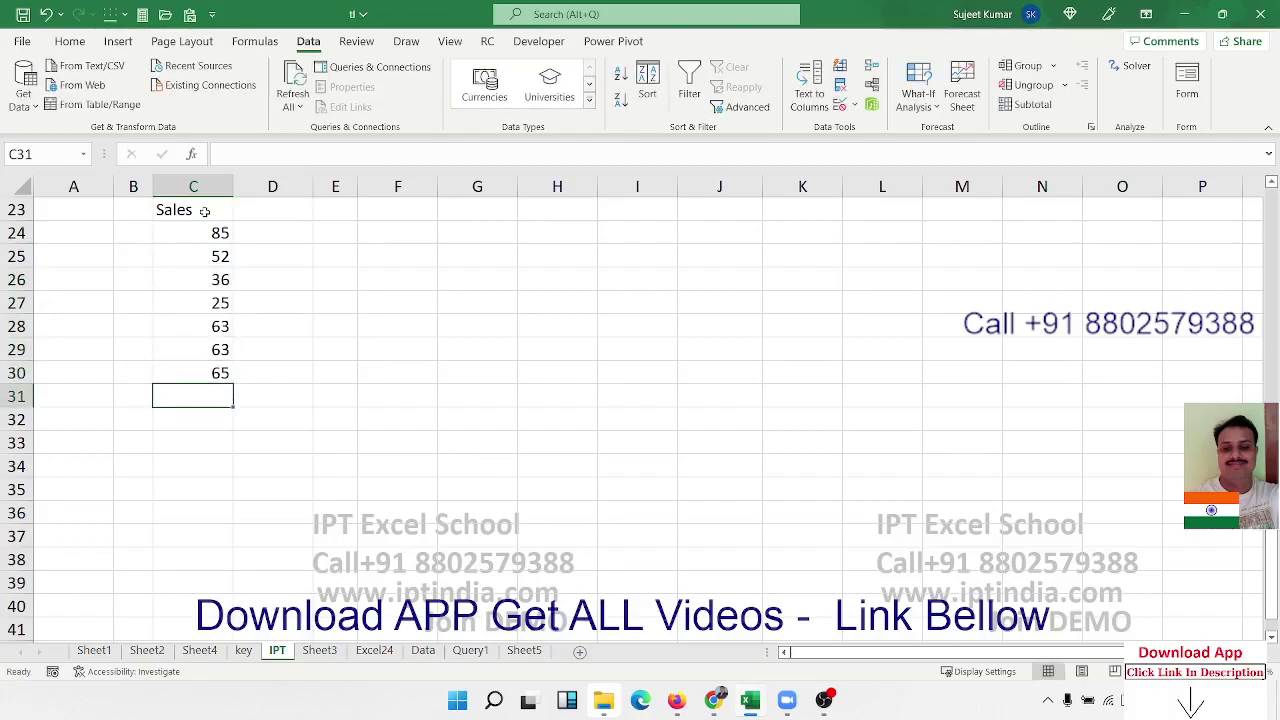
key(Left)
key(Left)
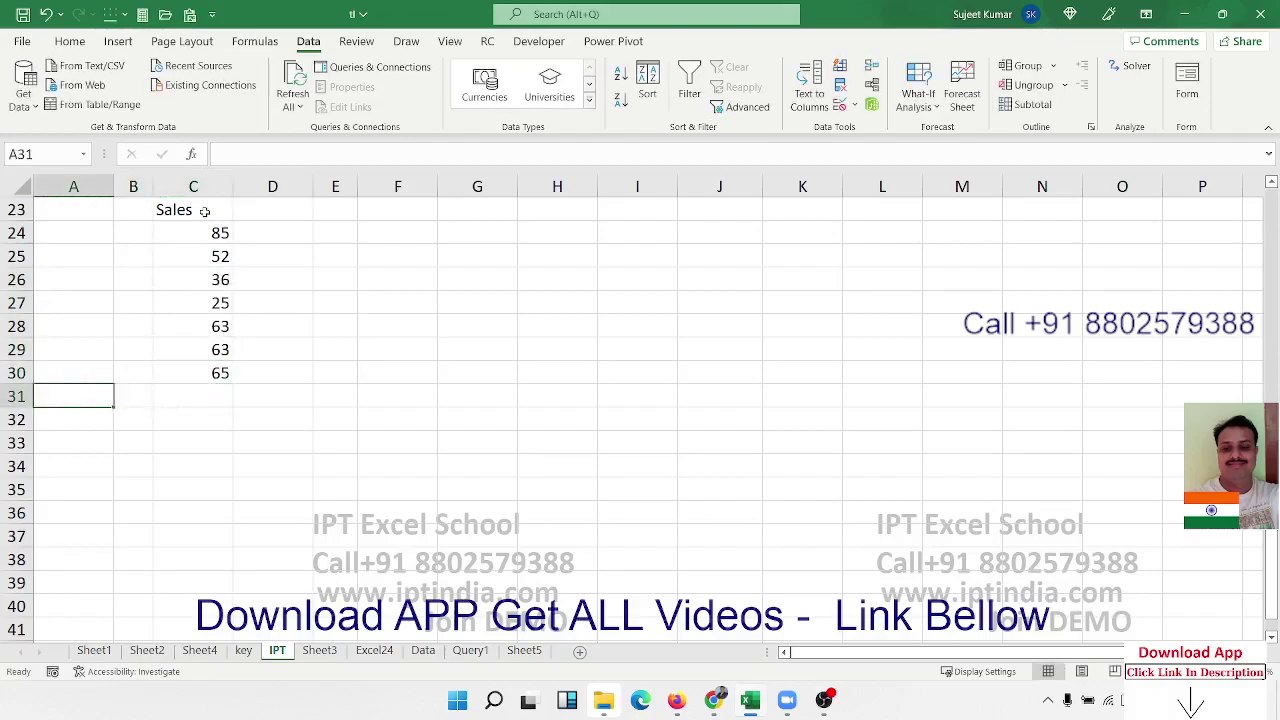
text(Total)
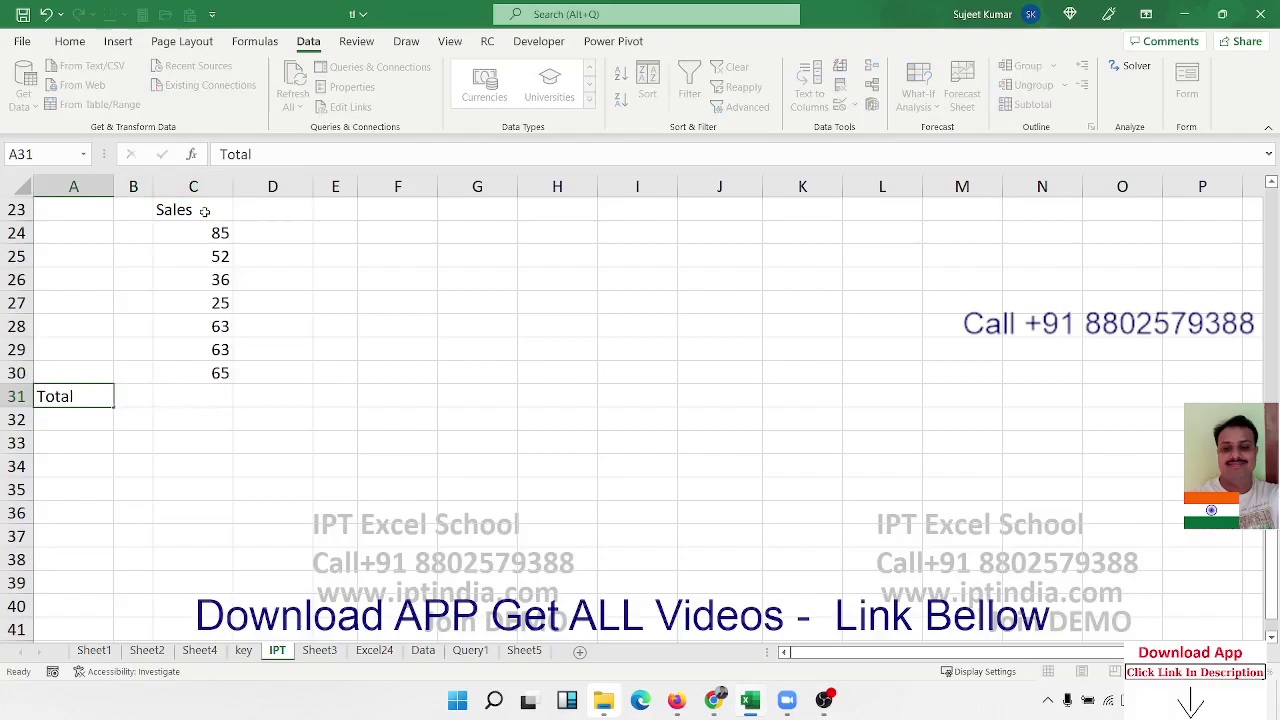
key(Right)
key(Right)
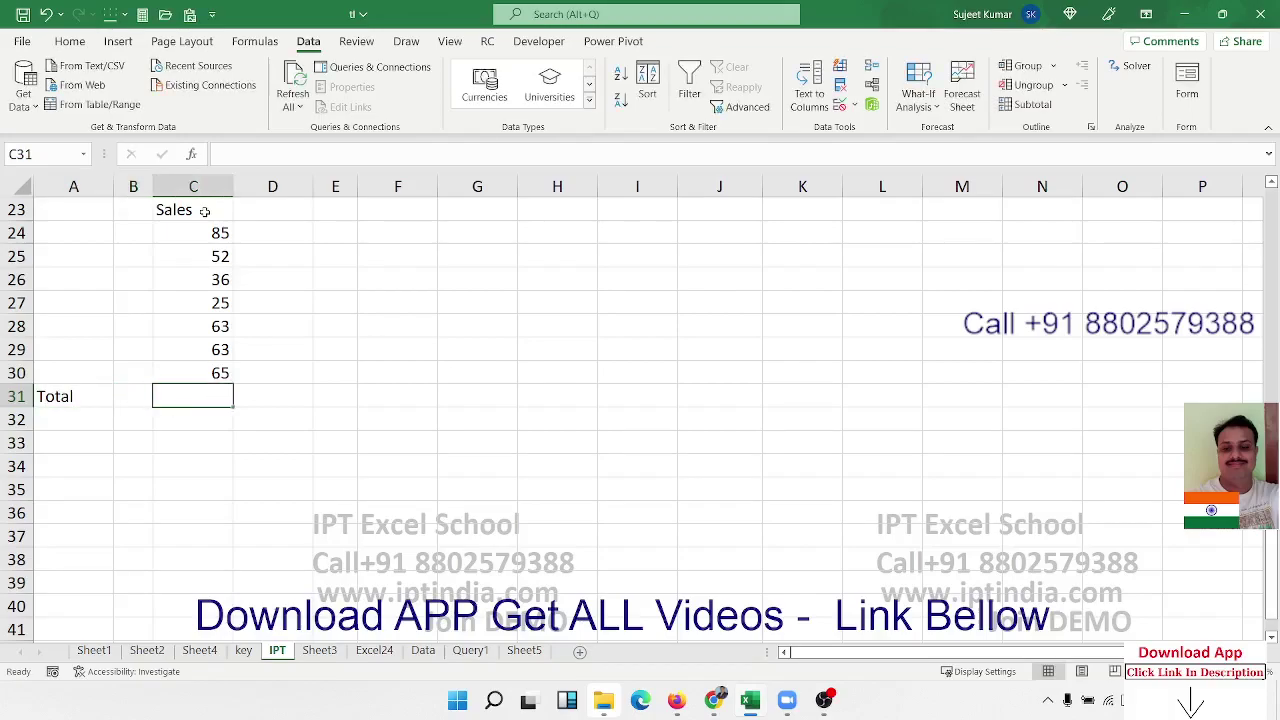
Enter =SUM(C24:C30) in C31 so the Sales total shows 389.
text(=su)
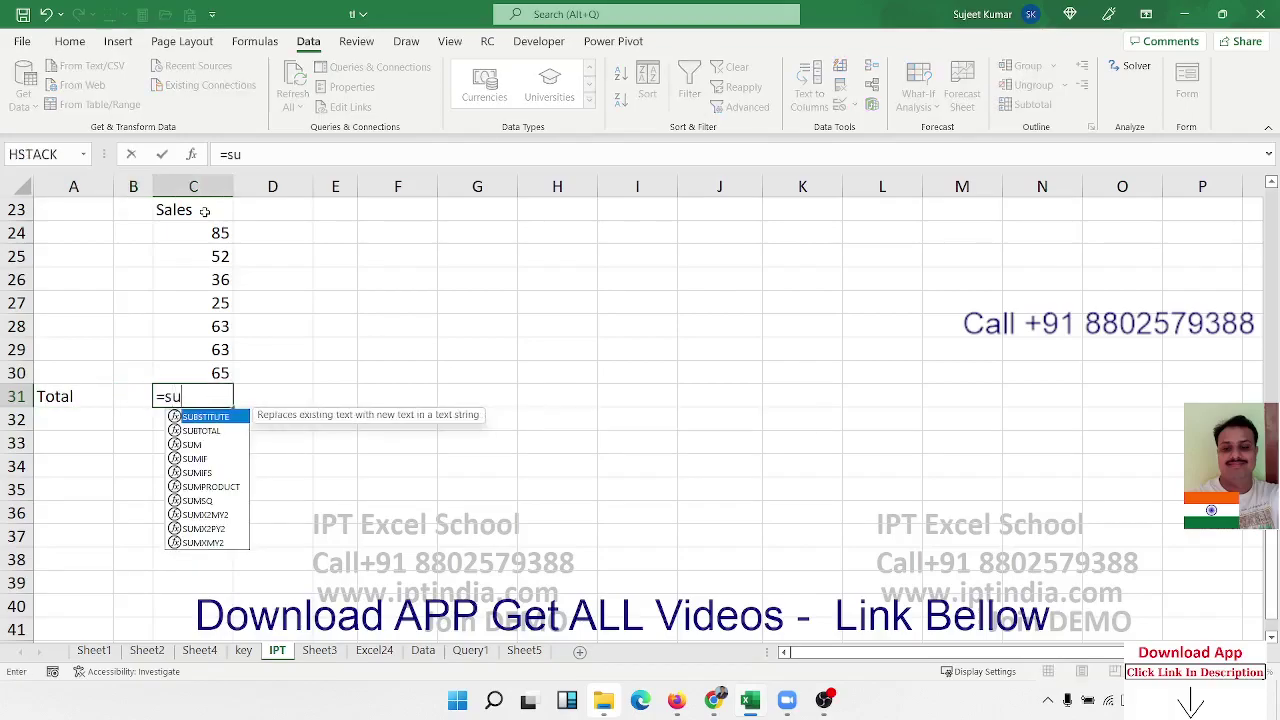
text(m)
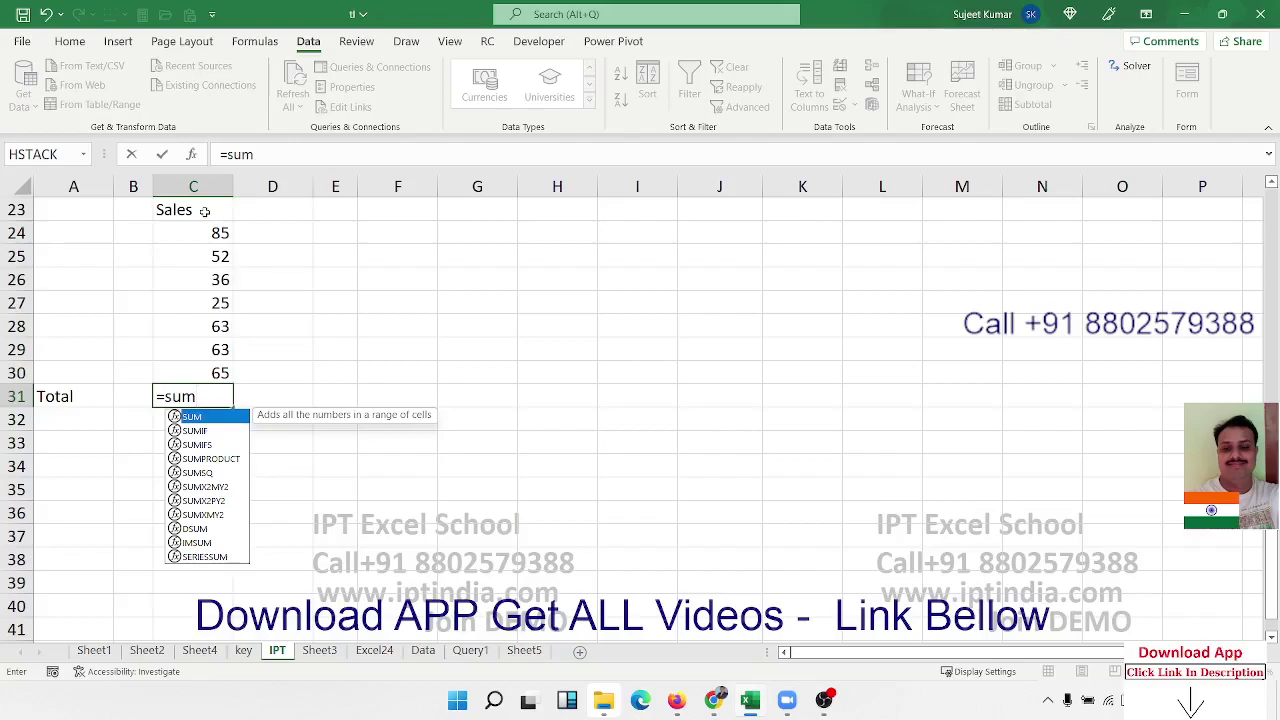
key(BackSpace)
key(BackSpace)
key(BackSpace)
key(BackSpace)
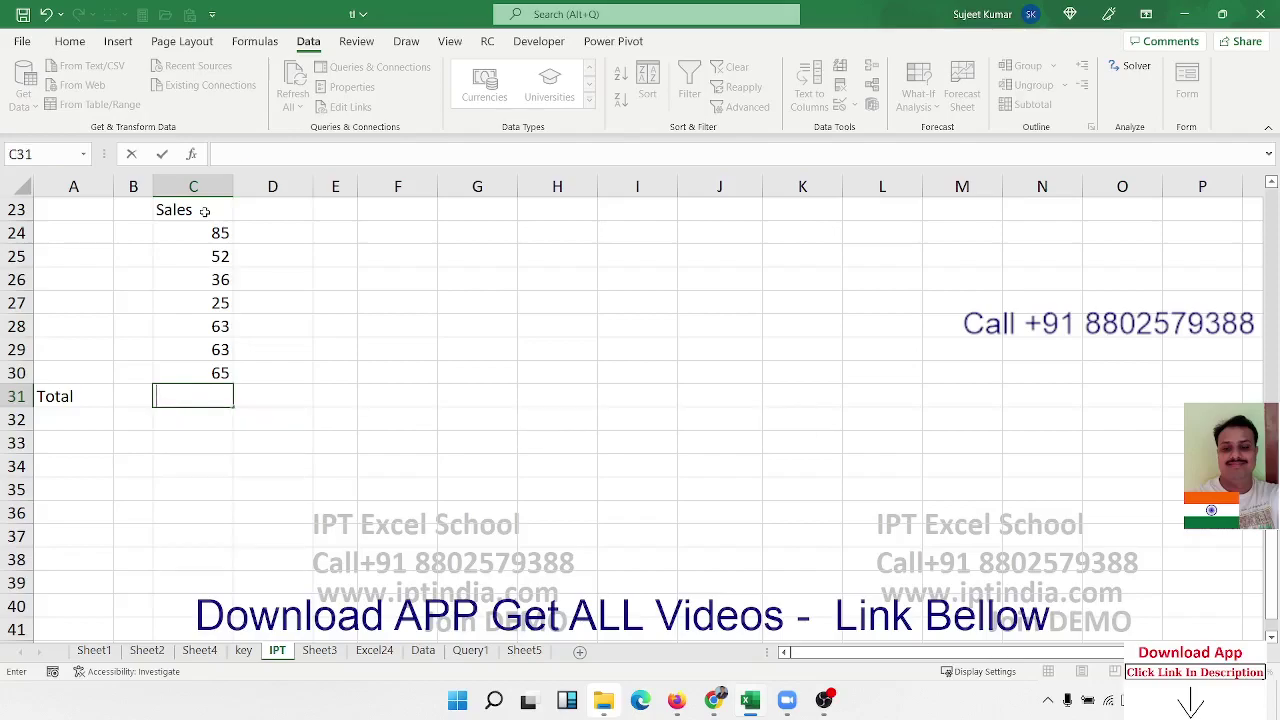
text(=)
text(s)
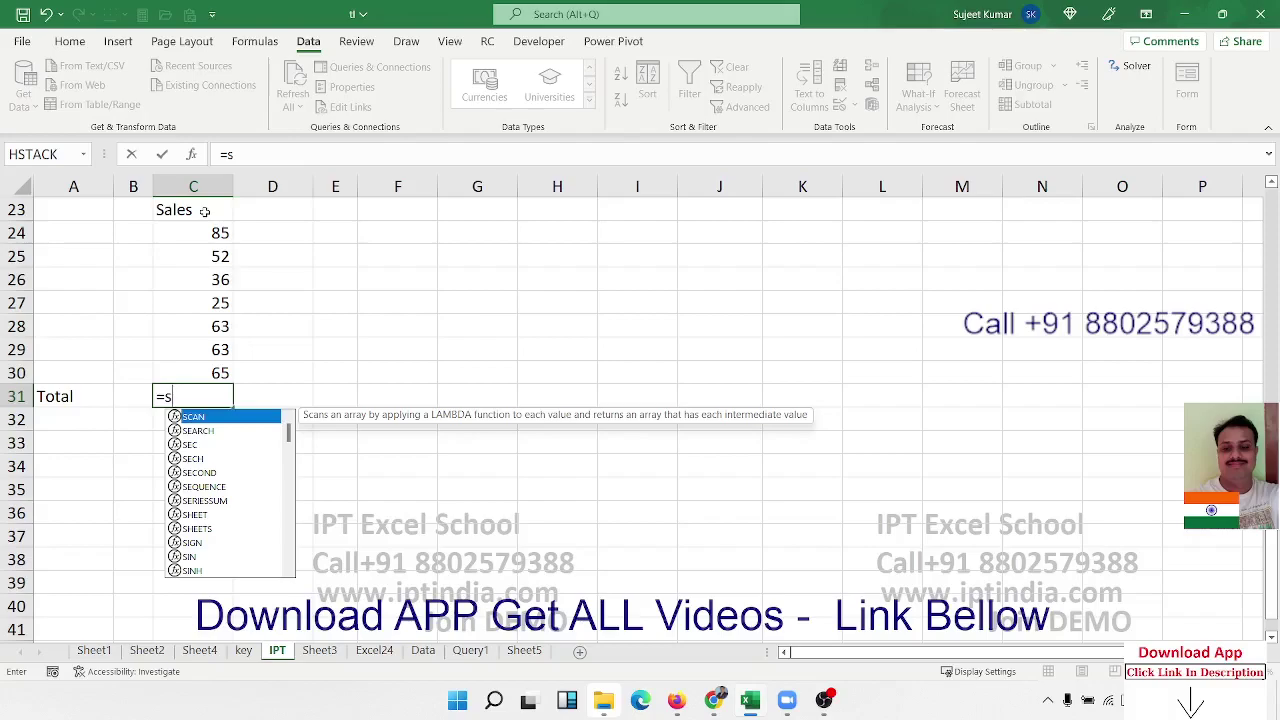
text(um)
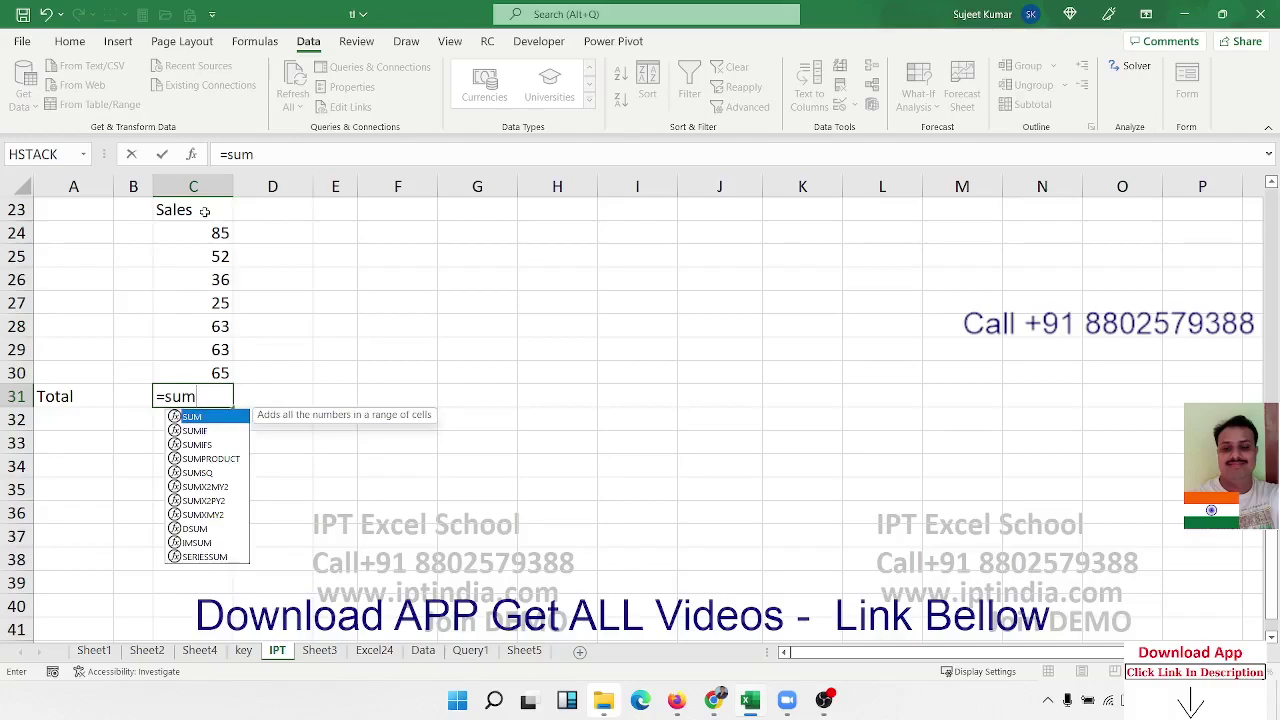
key(Tab)
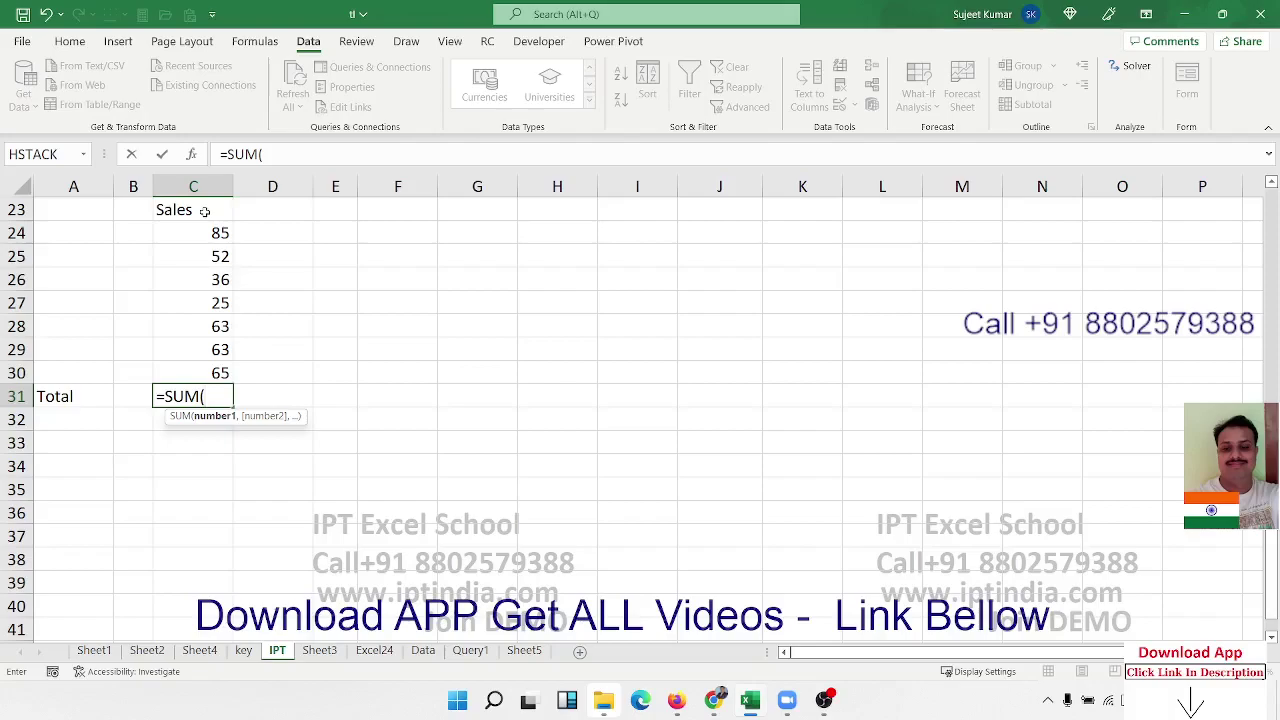
click(201, 236)
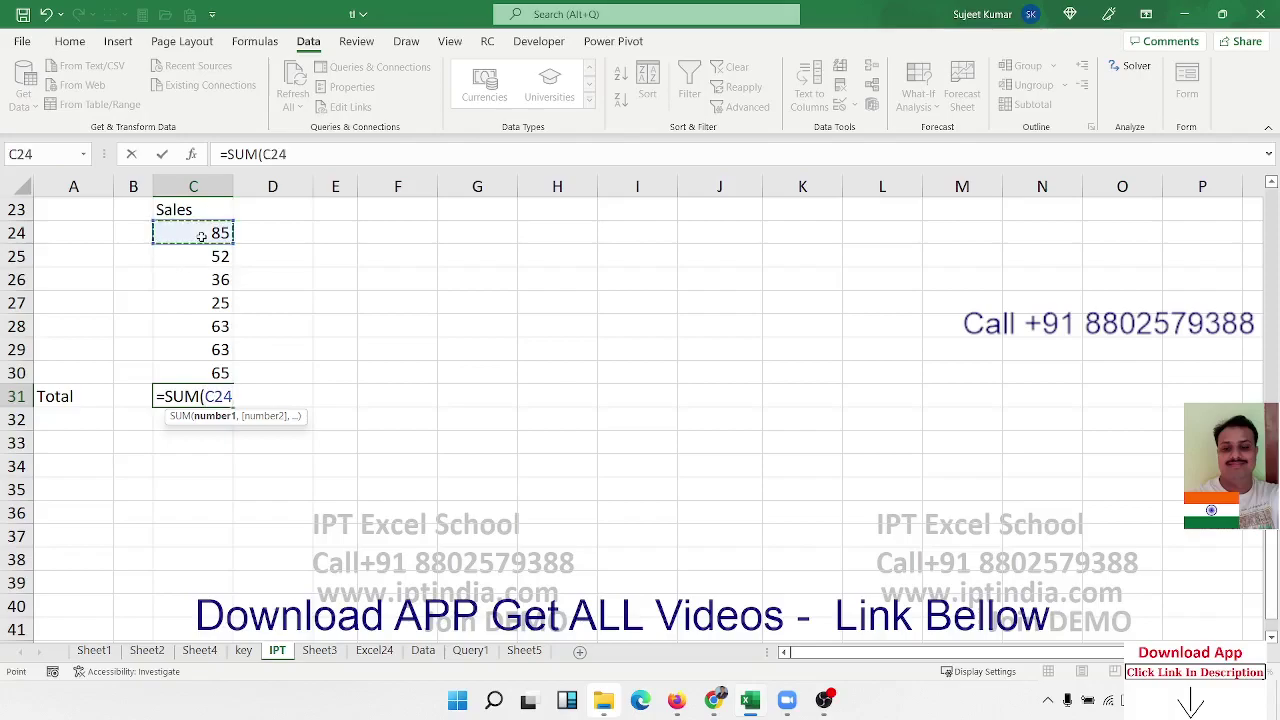
drag(201, 236, 208, 362)
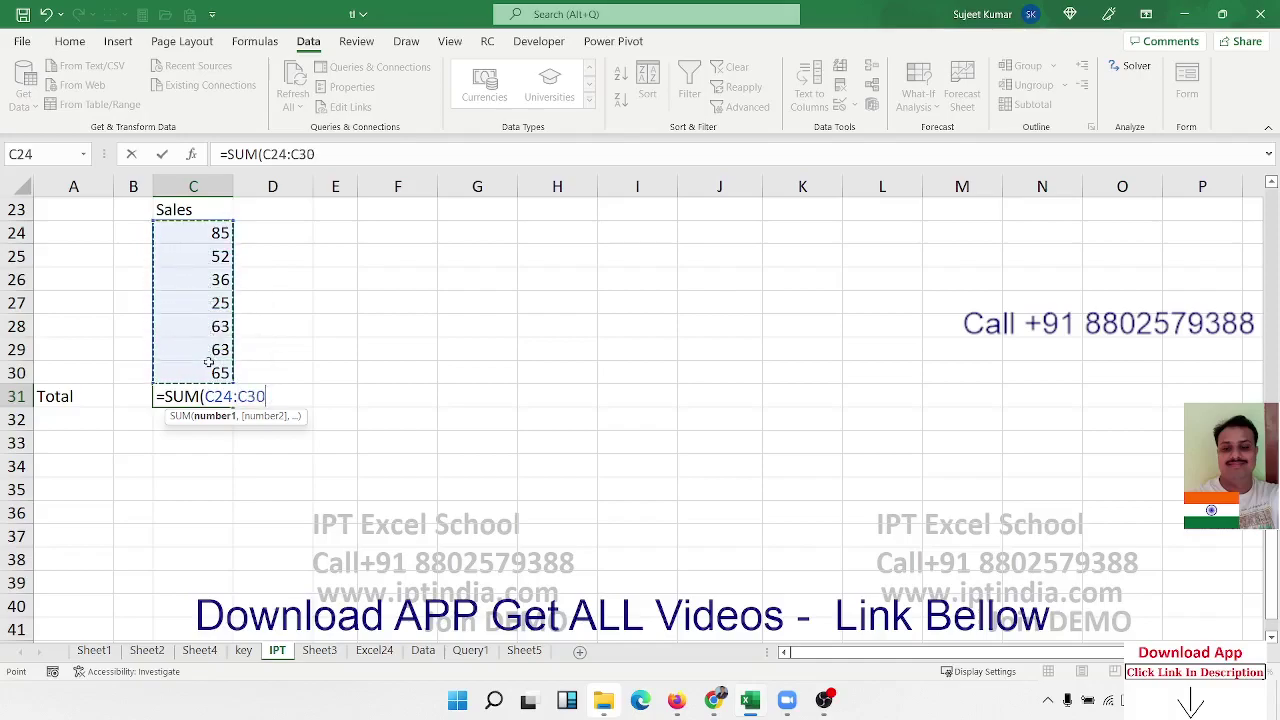
text())
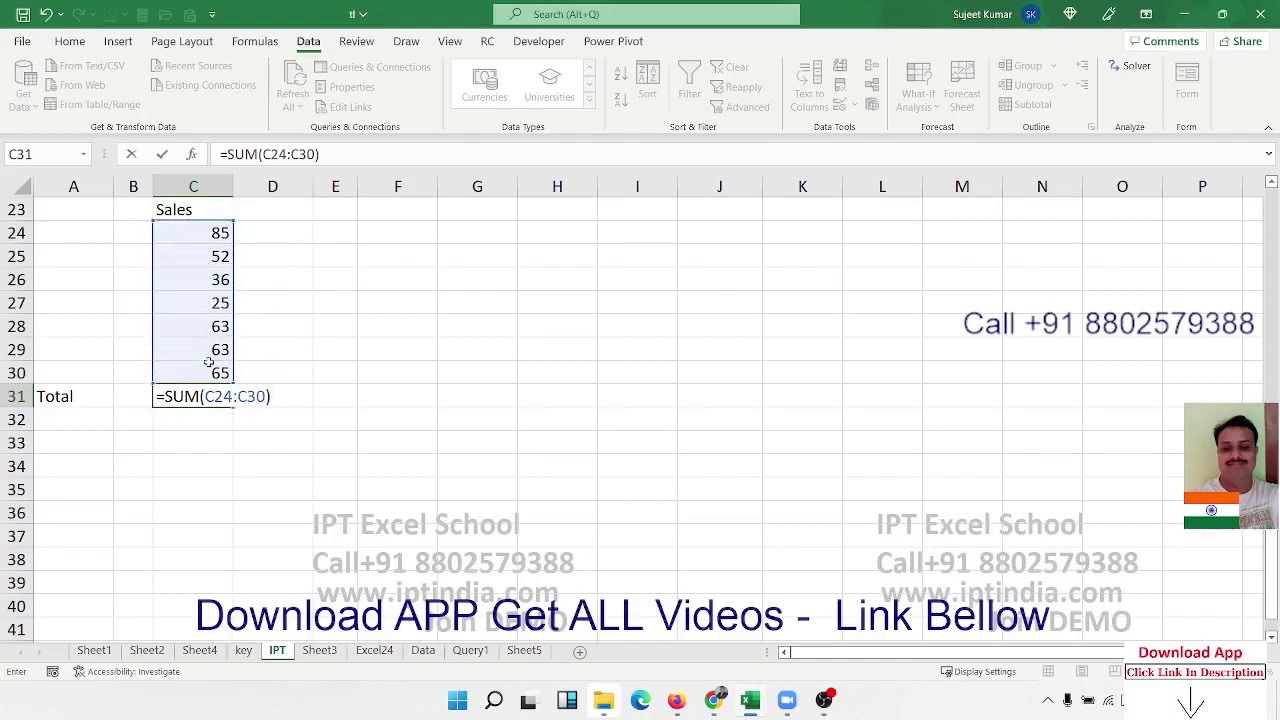
key(Return)
key(Up)
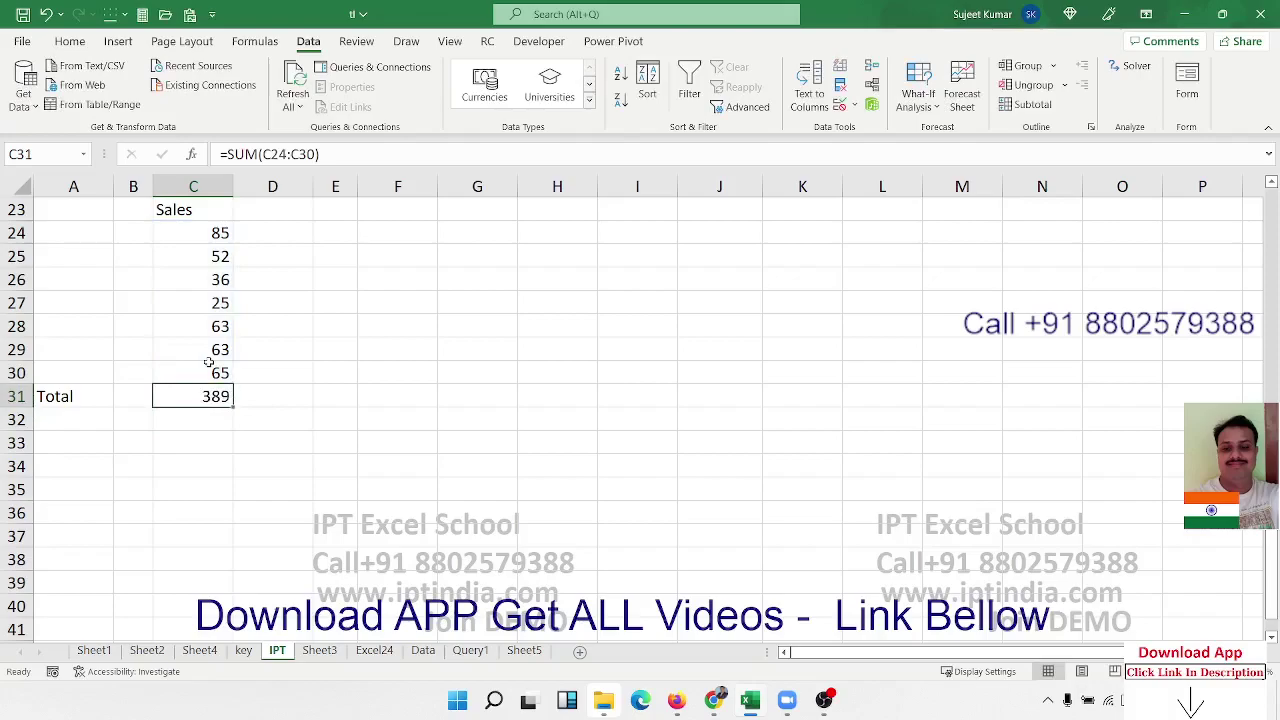
Make the Total row A31:C31 bold.
key(Left)
key(Left)
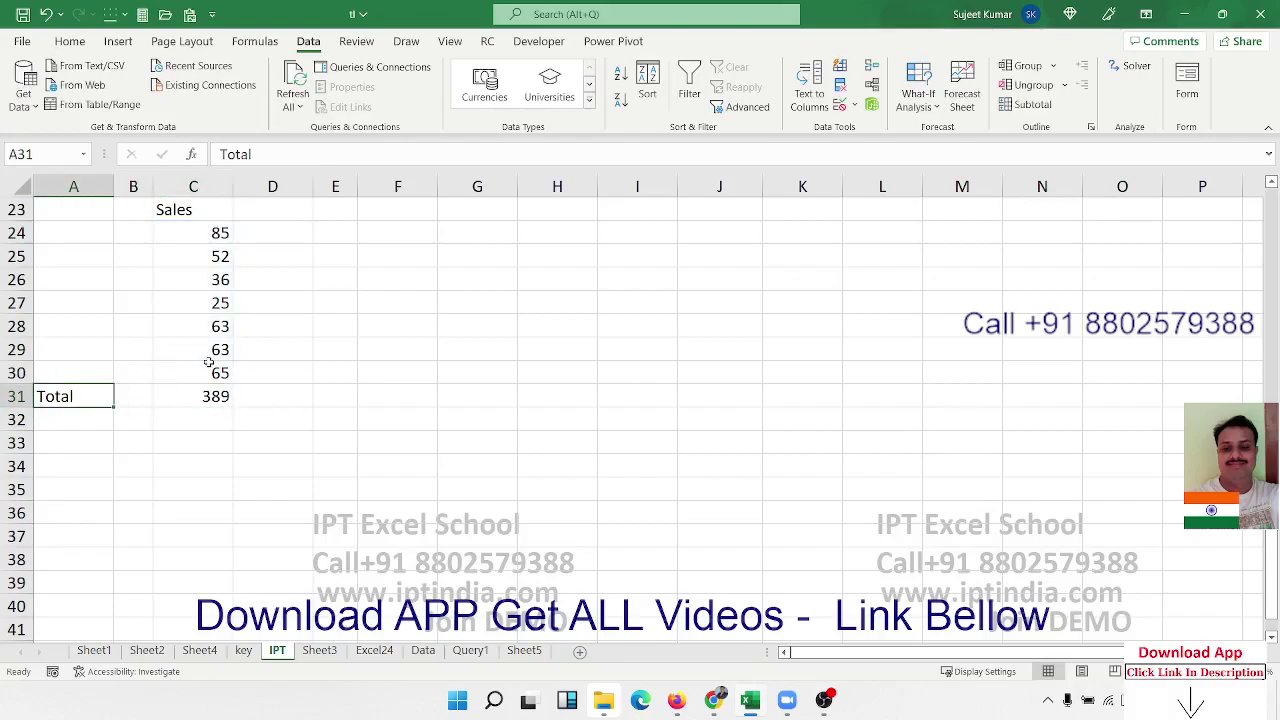
key(shift+Right)
key(shift+Right)
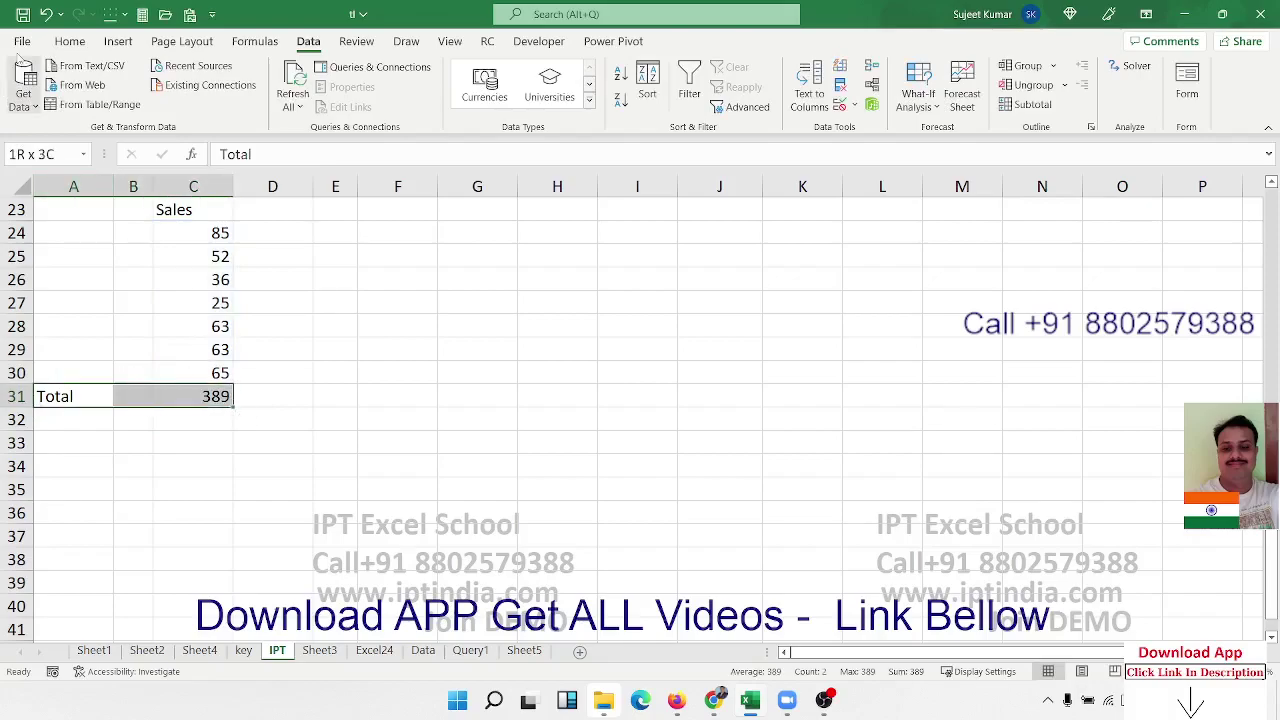
click(70, 41)
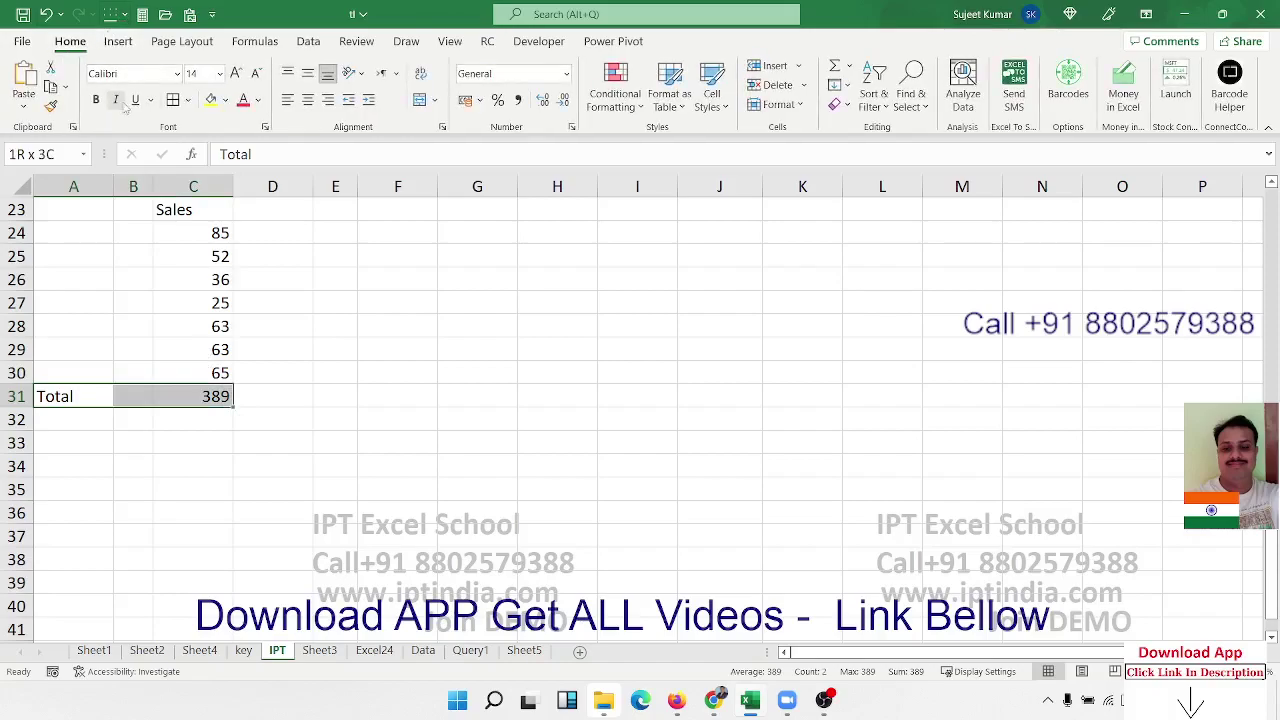
click(96, 99)
click(183, 278)
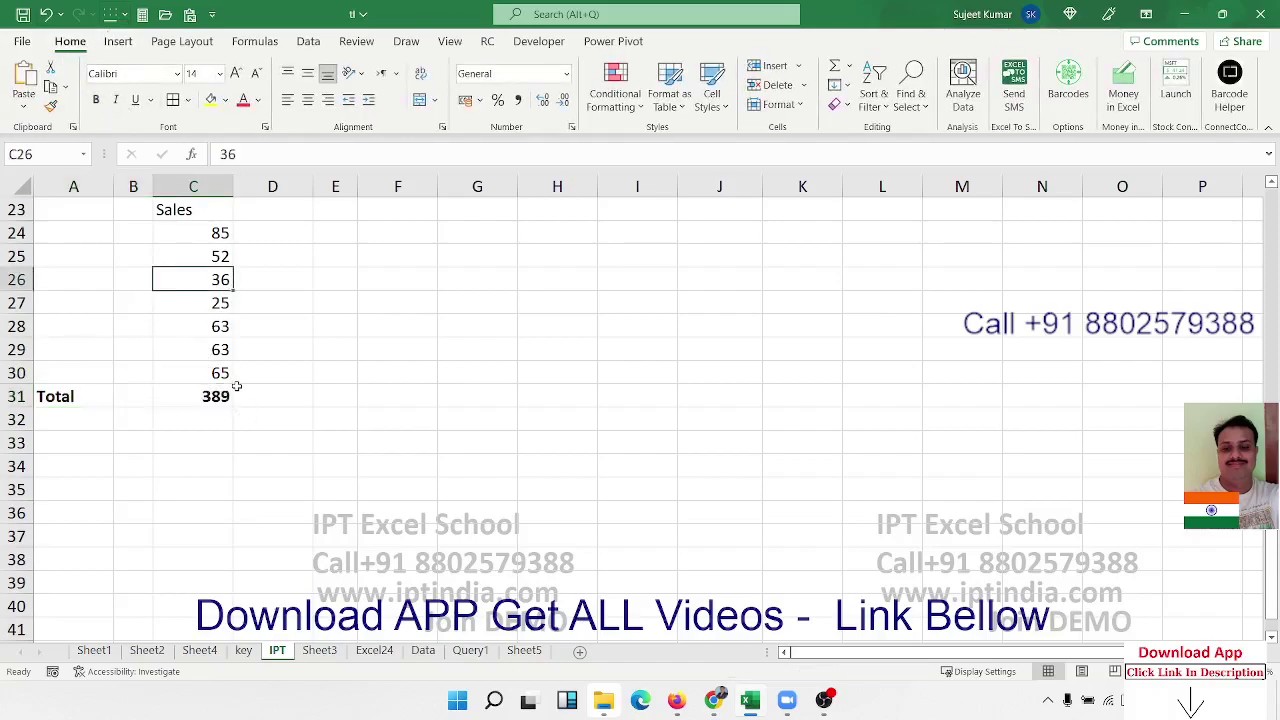
click(380, 261)
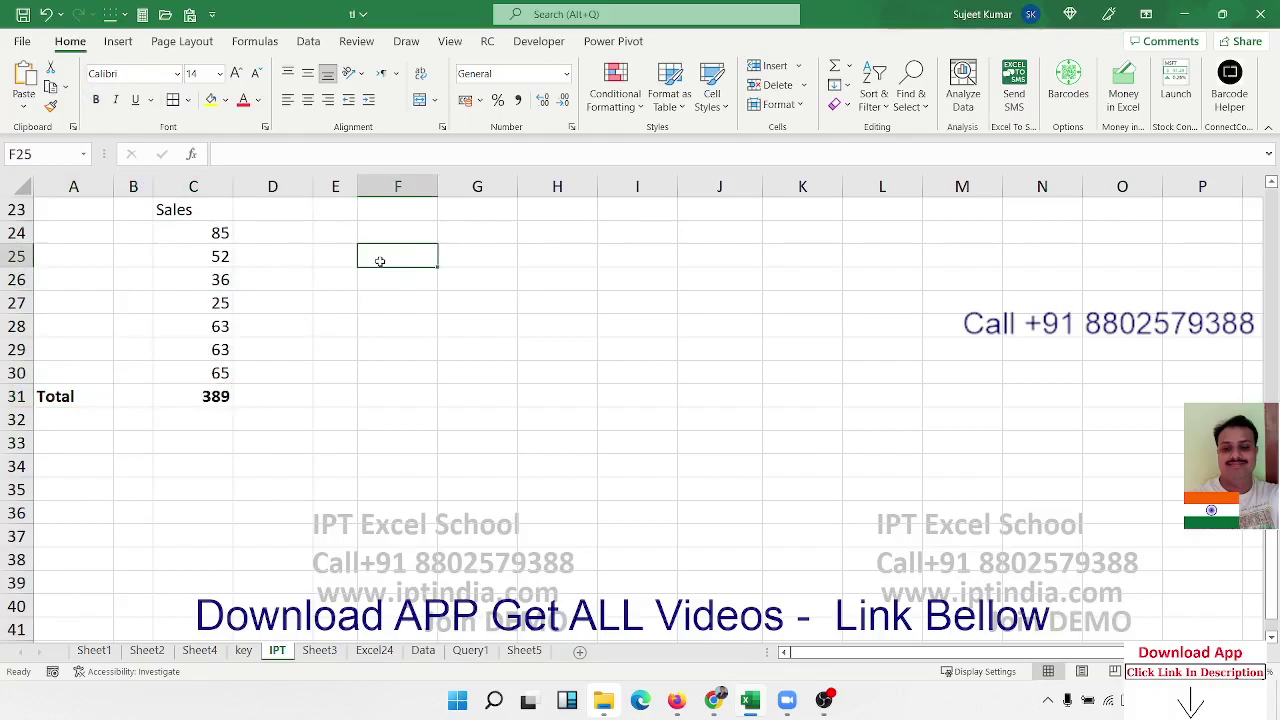
Enter 52 in F25 and 65 in G25.
text(52)
key(Tab)
text(65)
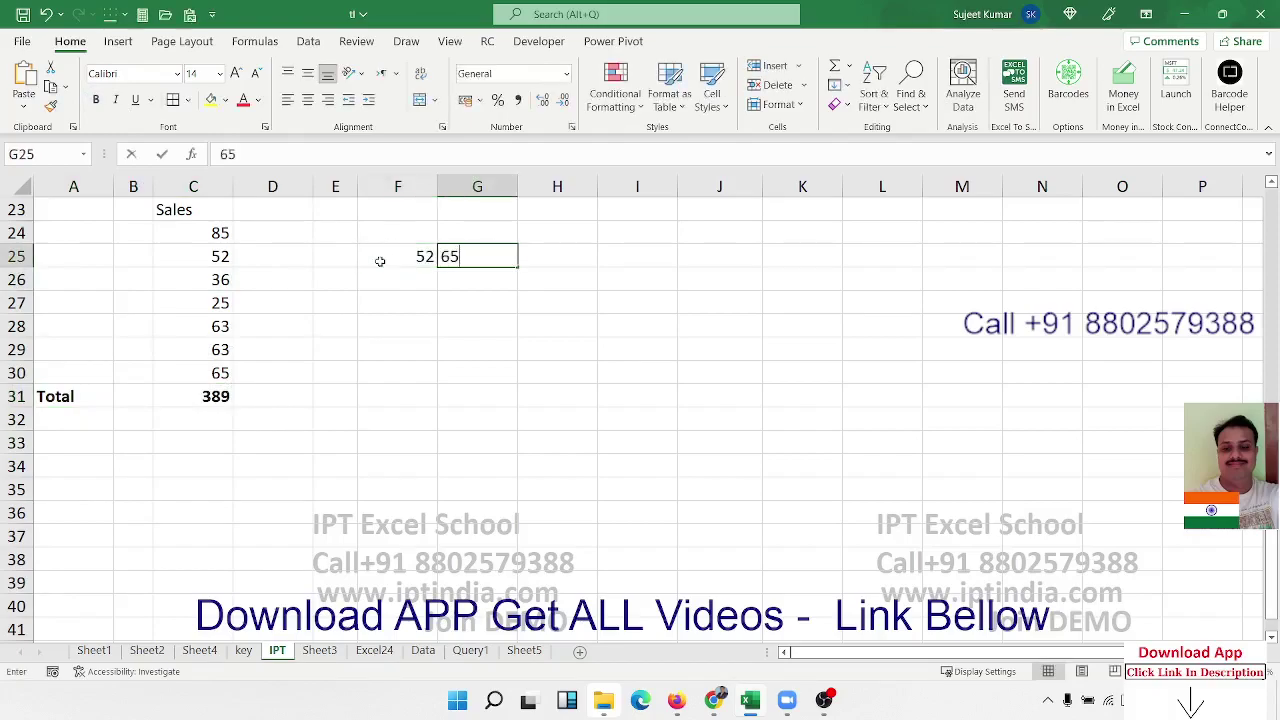
key(ctrl+Return)
key(Tab)
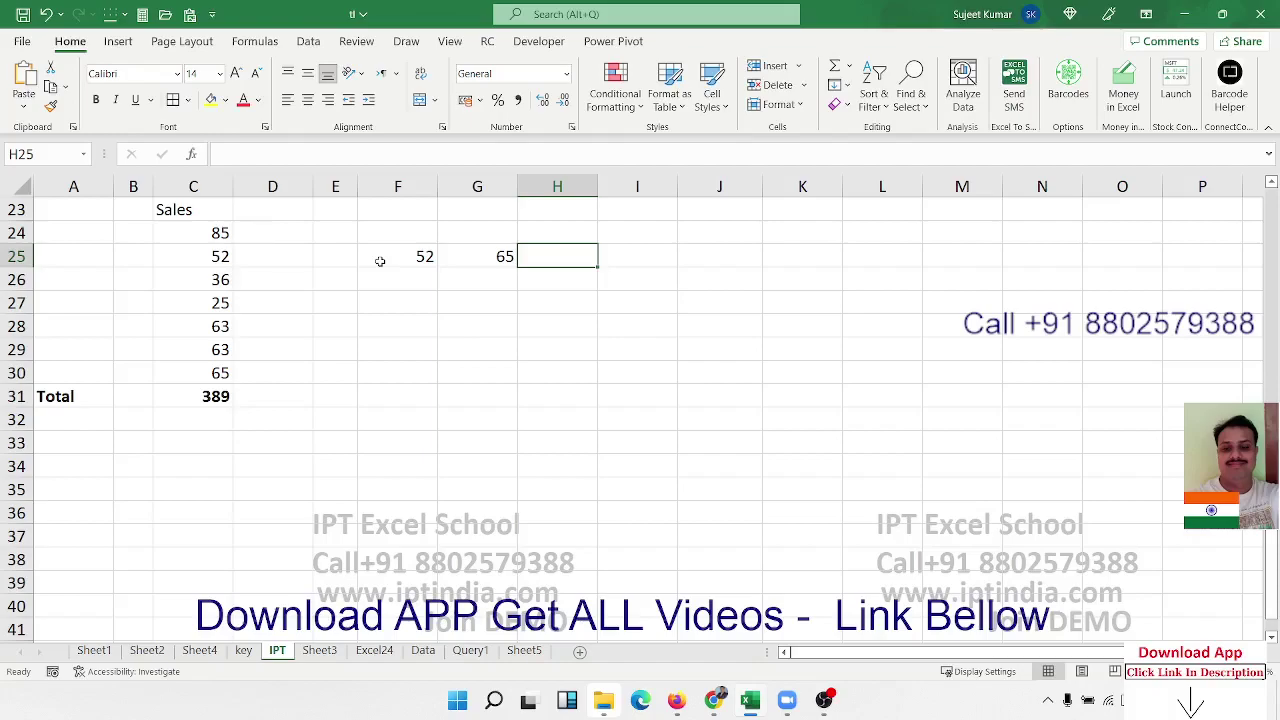
Enter =F25+G25 in H25, giving 117.
text(=)
click(380, 261)
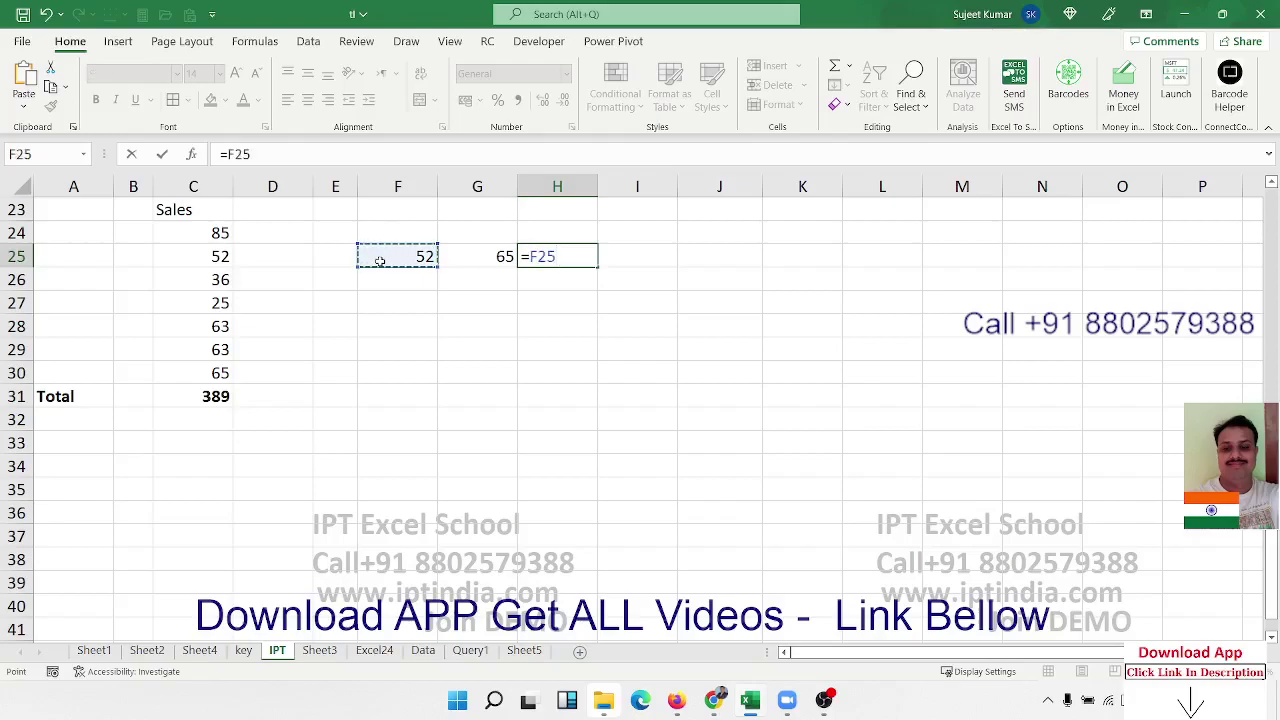
text(+)
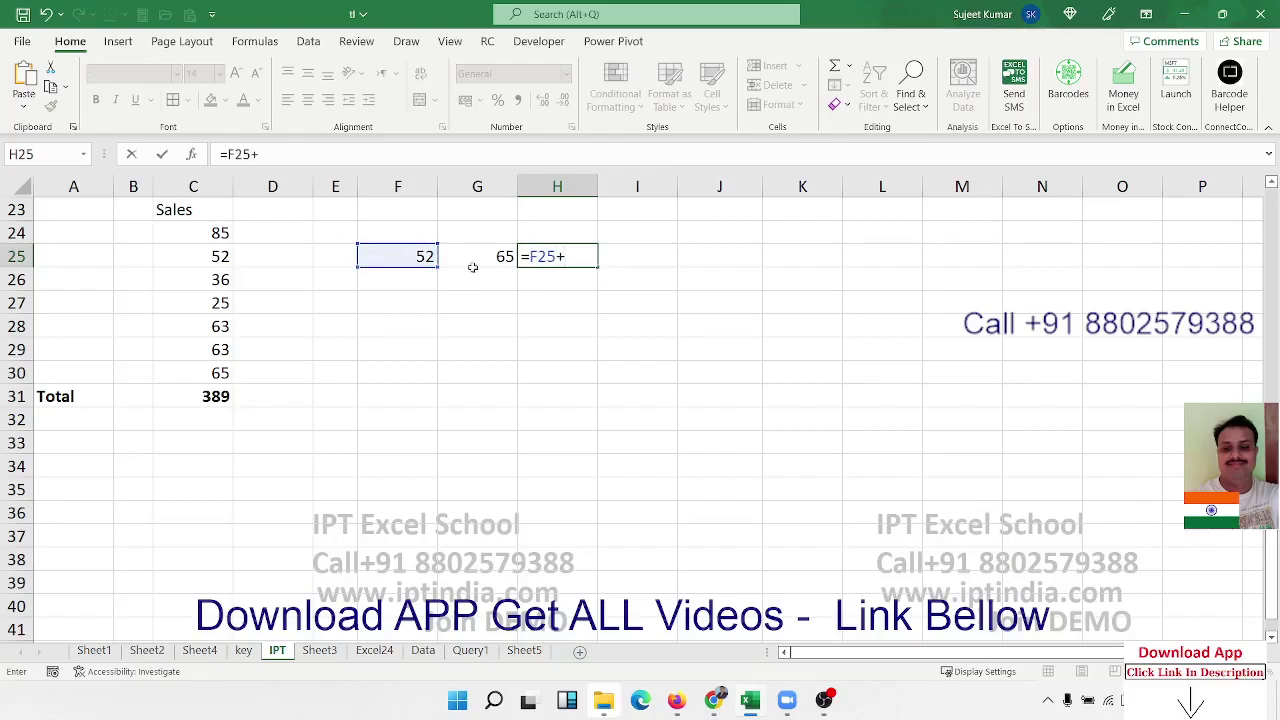
click(480, 260)
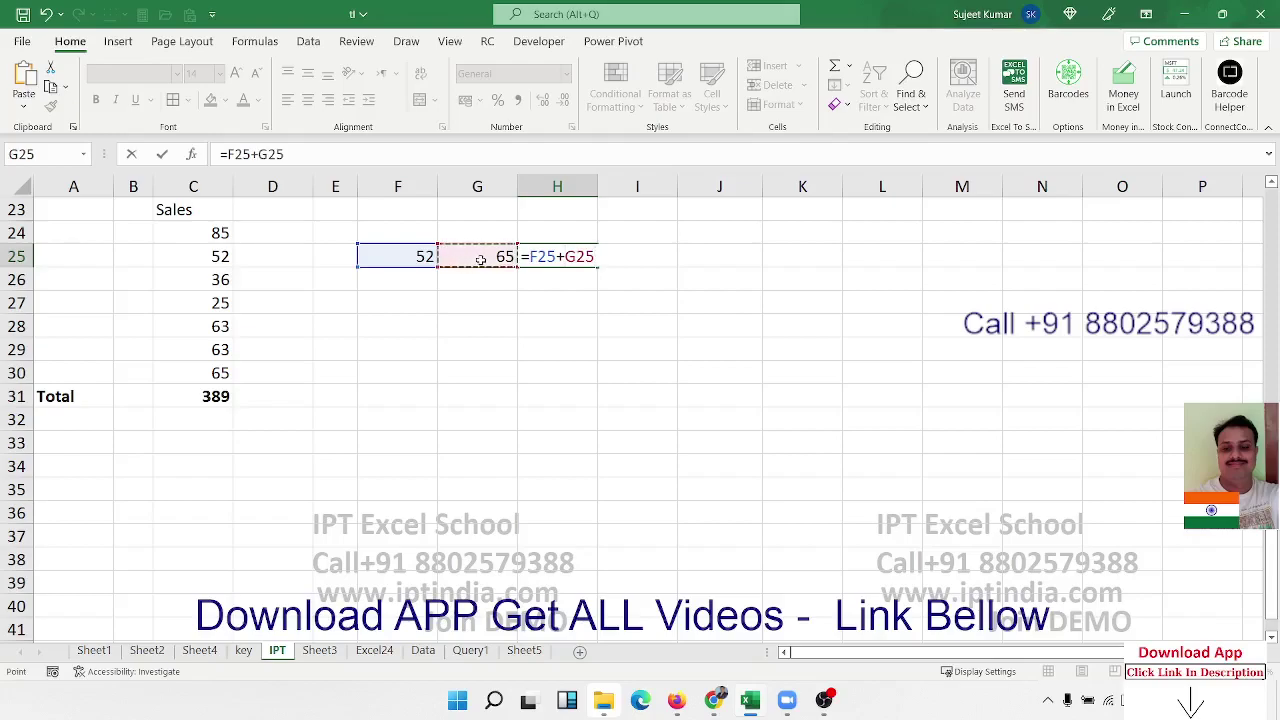
key(Return)
key(Up)
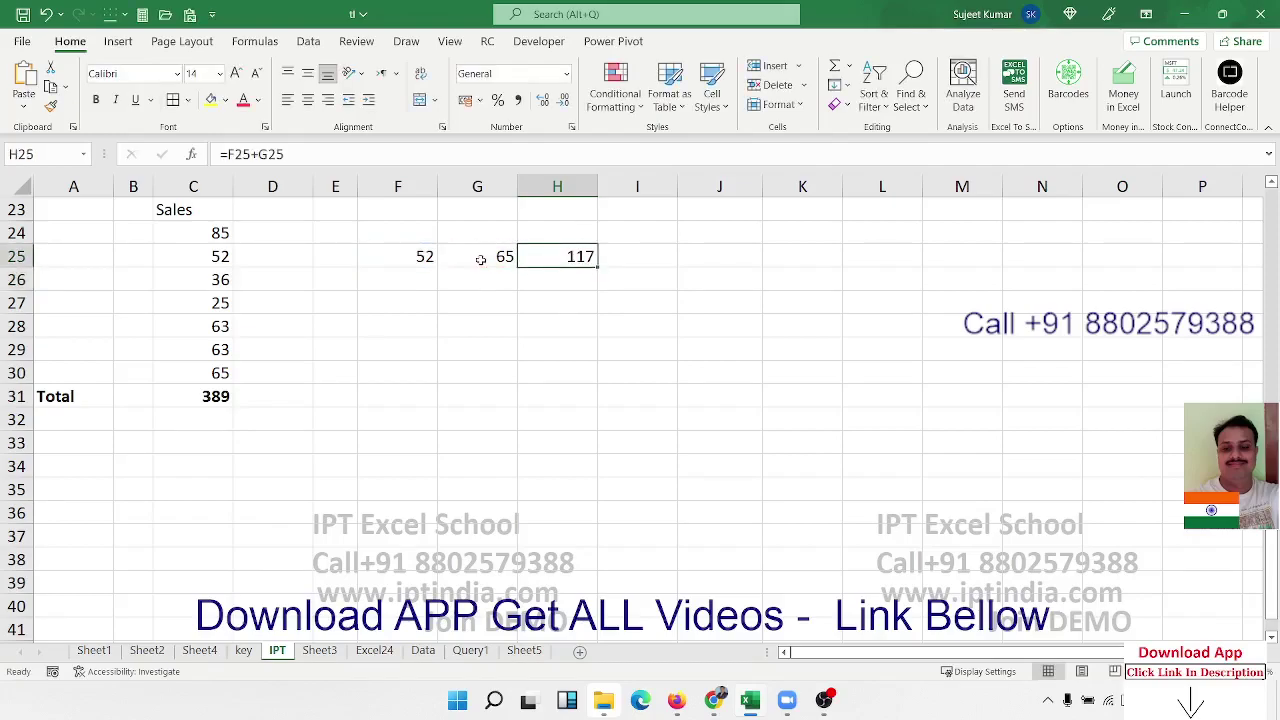
Enter =G25-F25 in H26 to show 13, and start =F25 in H27.
key(Down)
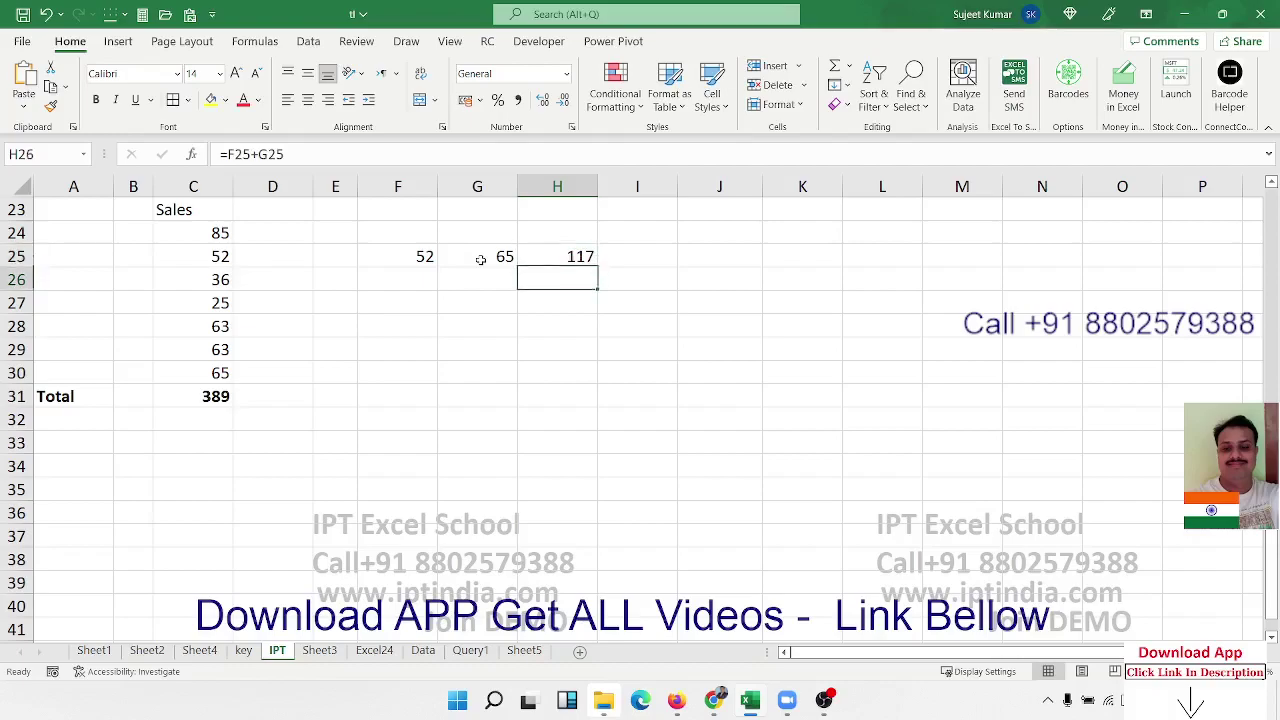
text(=)
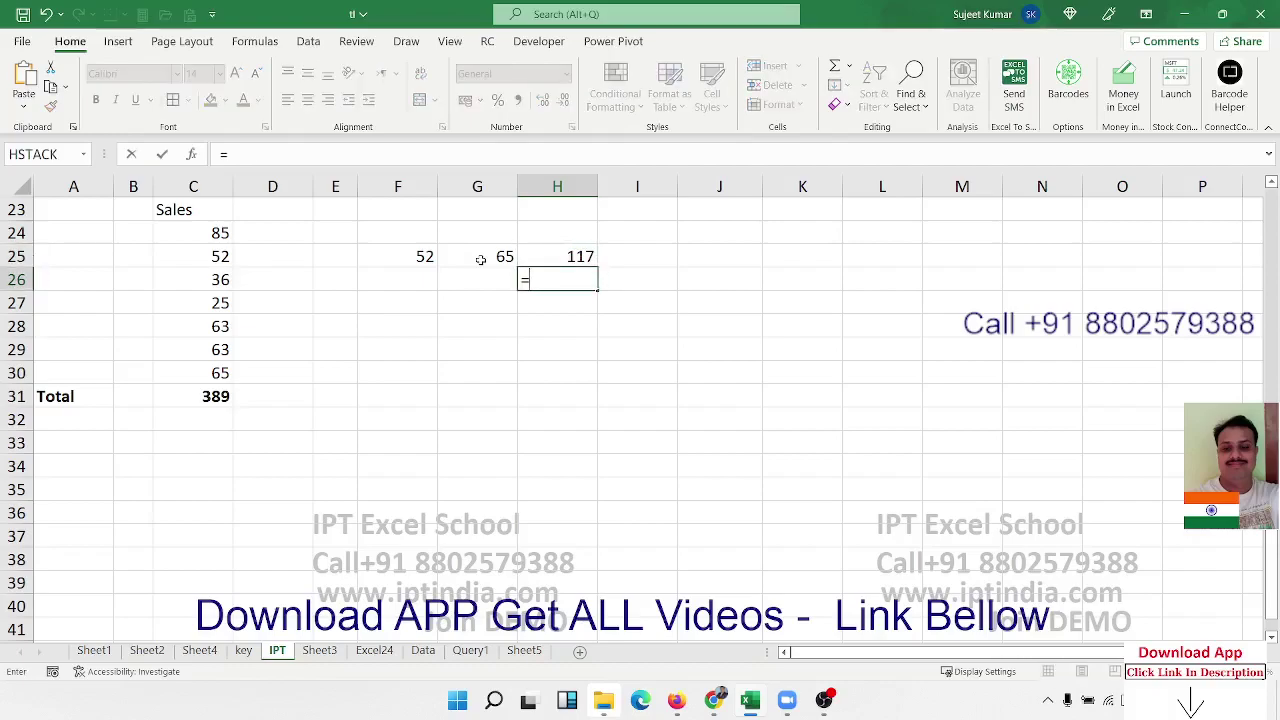
click(480, 260)
text(-)
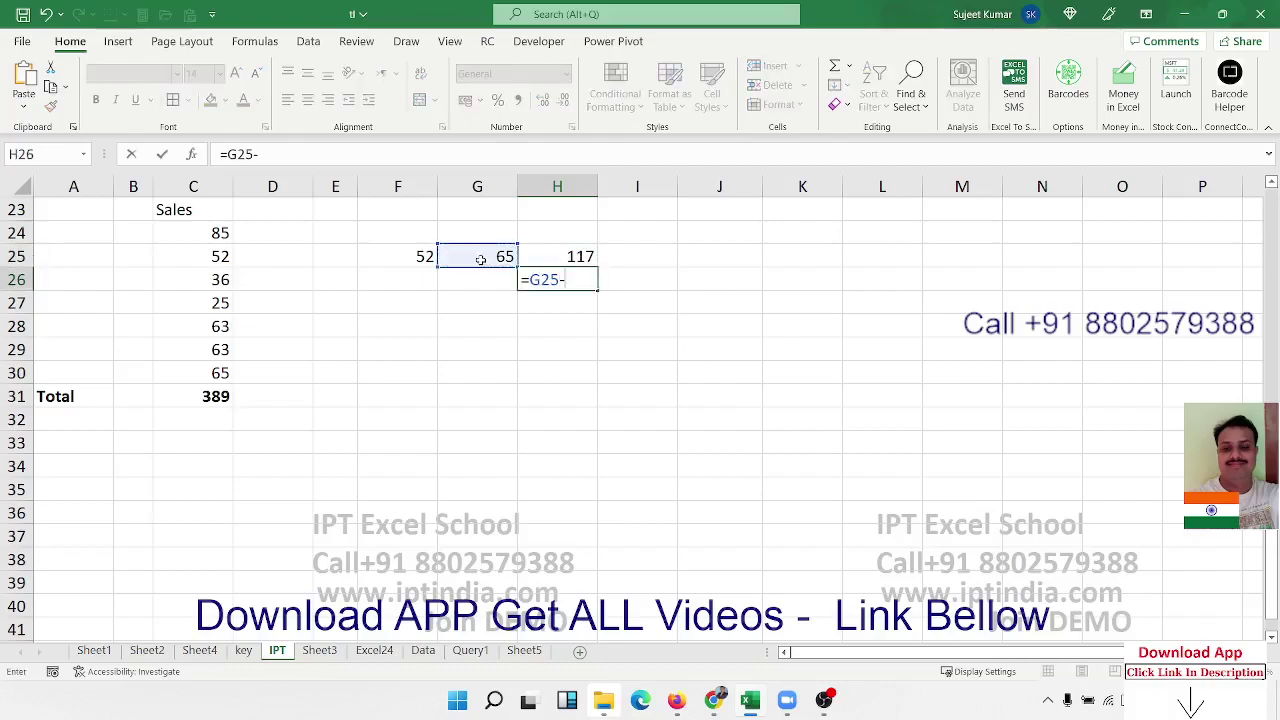
click(424, 257)
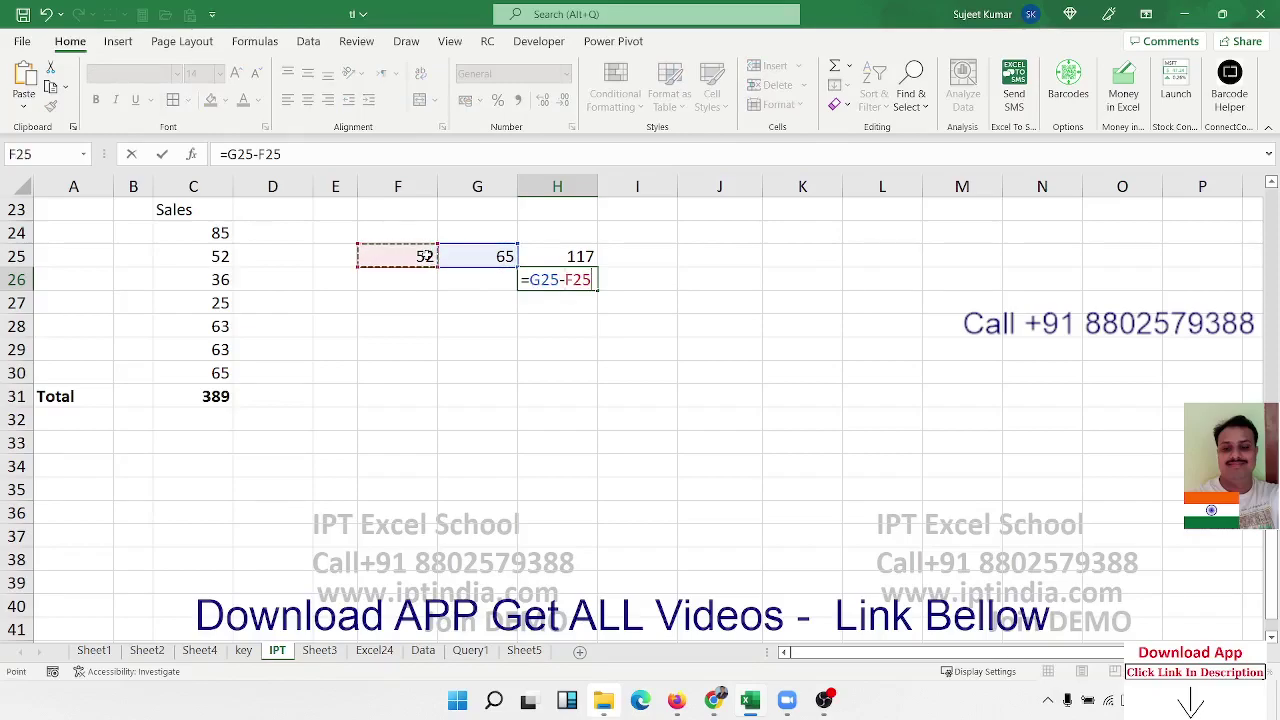
key(Return)
text(=)
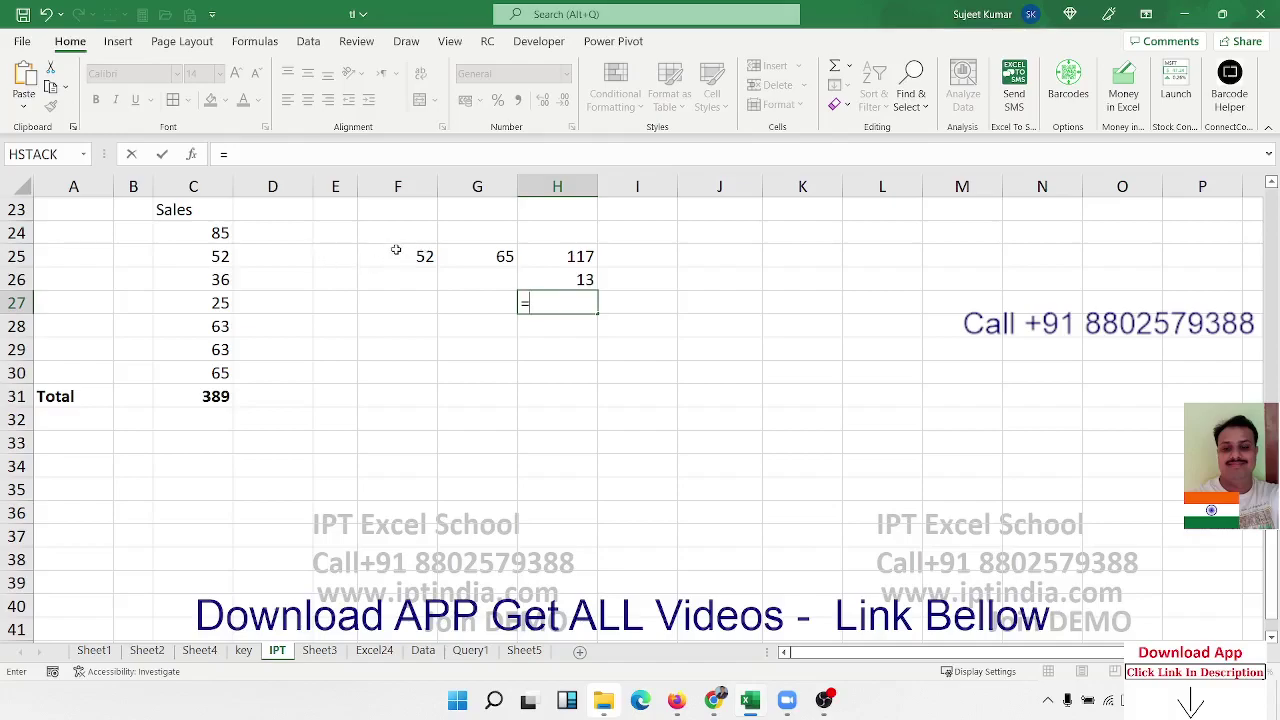
click(396, 250)
Complete =F25*G25 in H27 (3380) and enter =G25/F25 in H28 (1.25).
text(*)
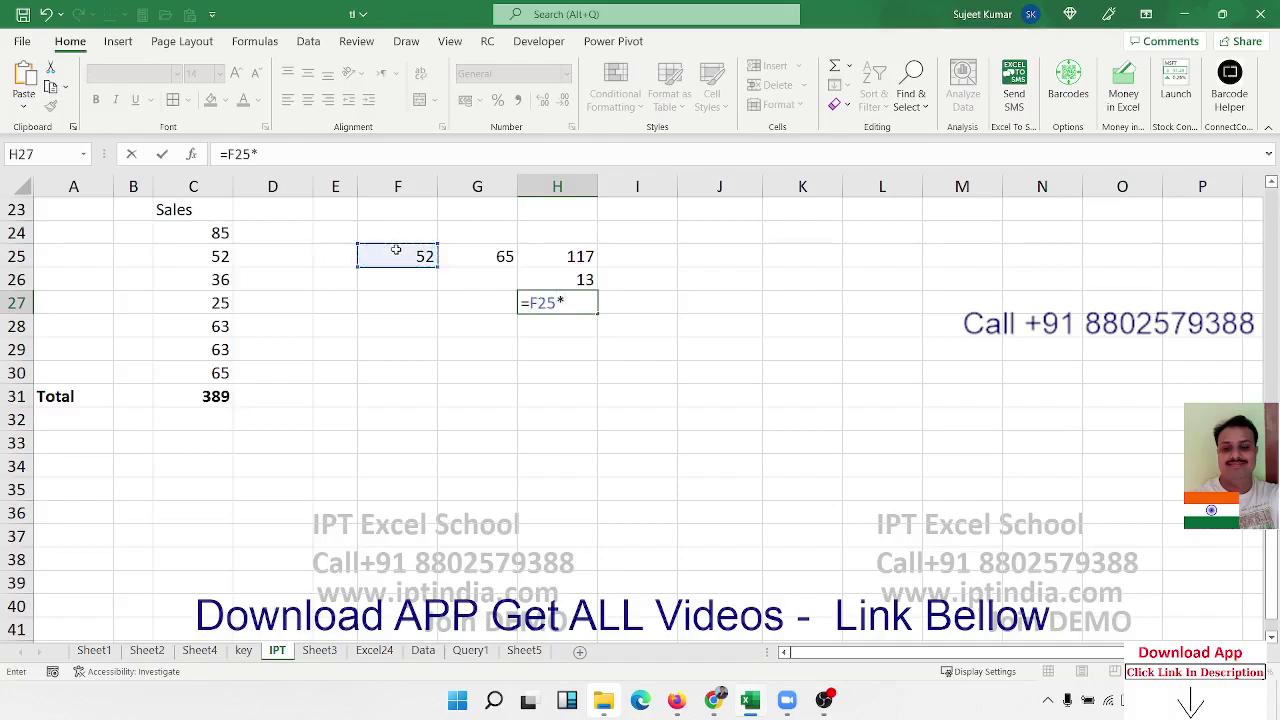
click(489, 250)
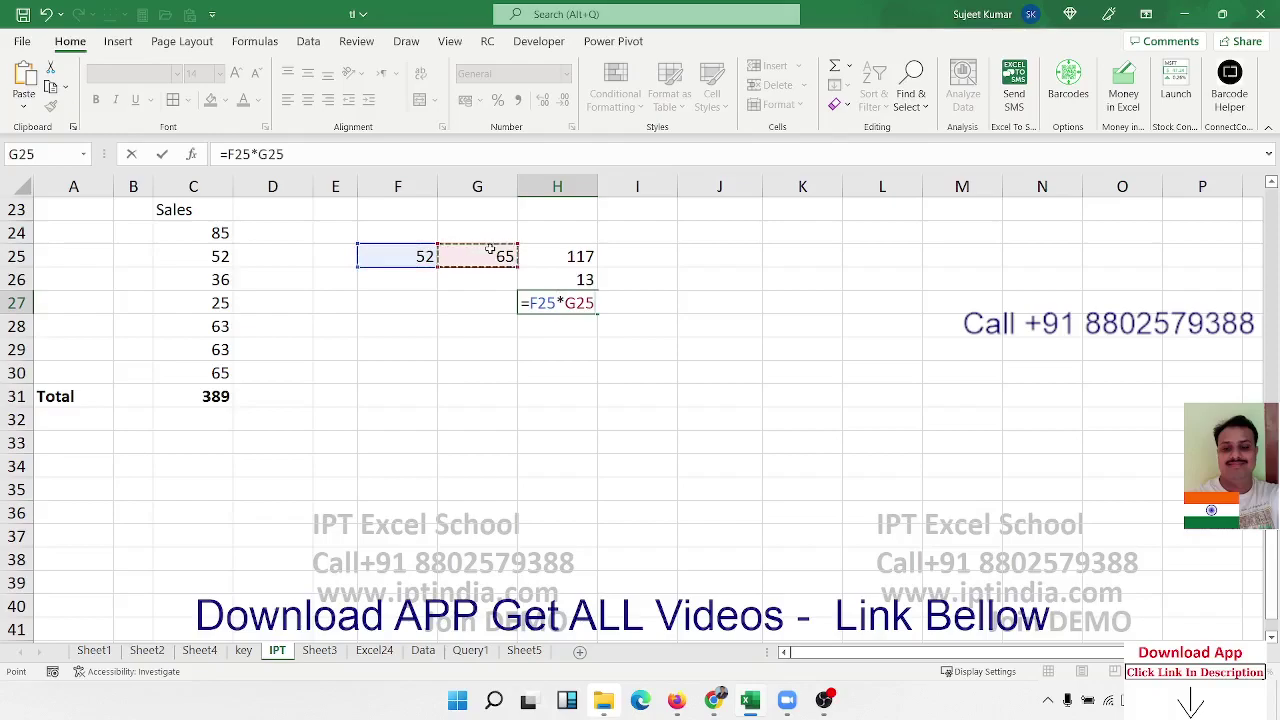
key(Return)
text(=)
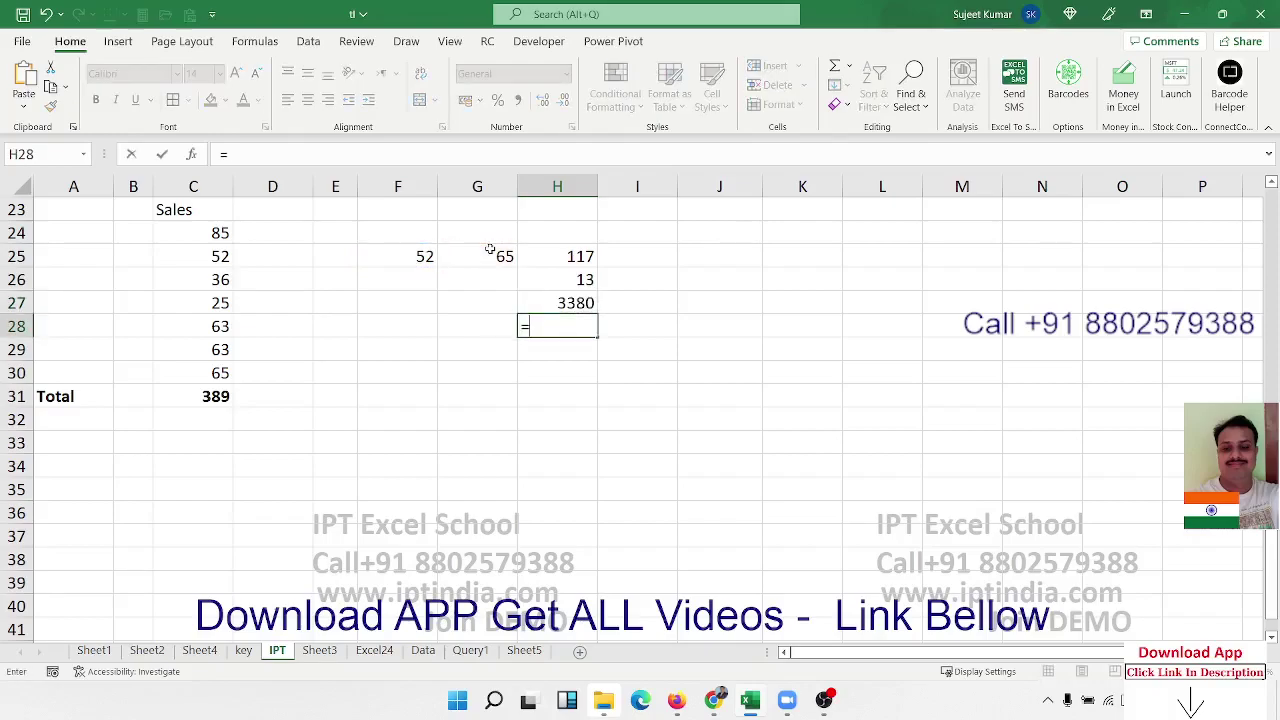
click(489, 250)
text(/)
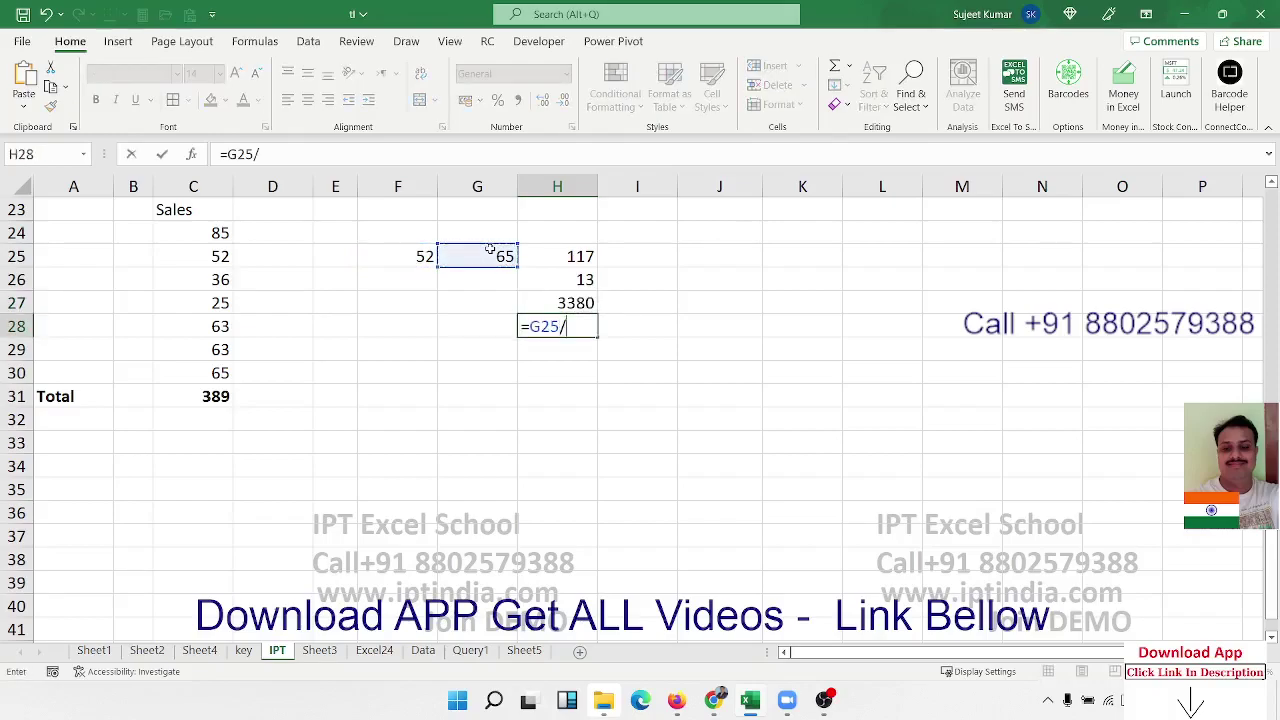
click(424, 256)
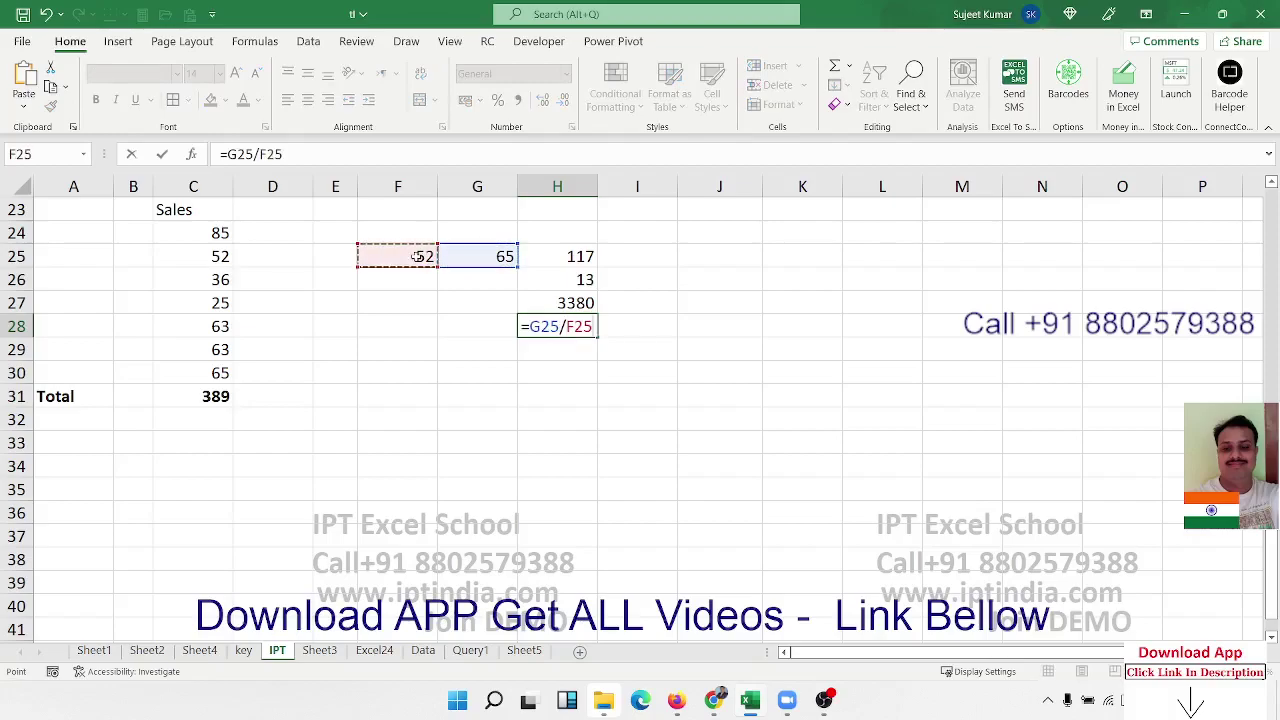
key(Return)
Put 10 and 2 in F29:G29 and enter =F29^G29 in H29, giving 100.
key(Left)
key(Left)
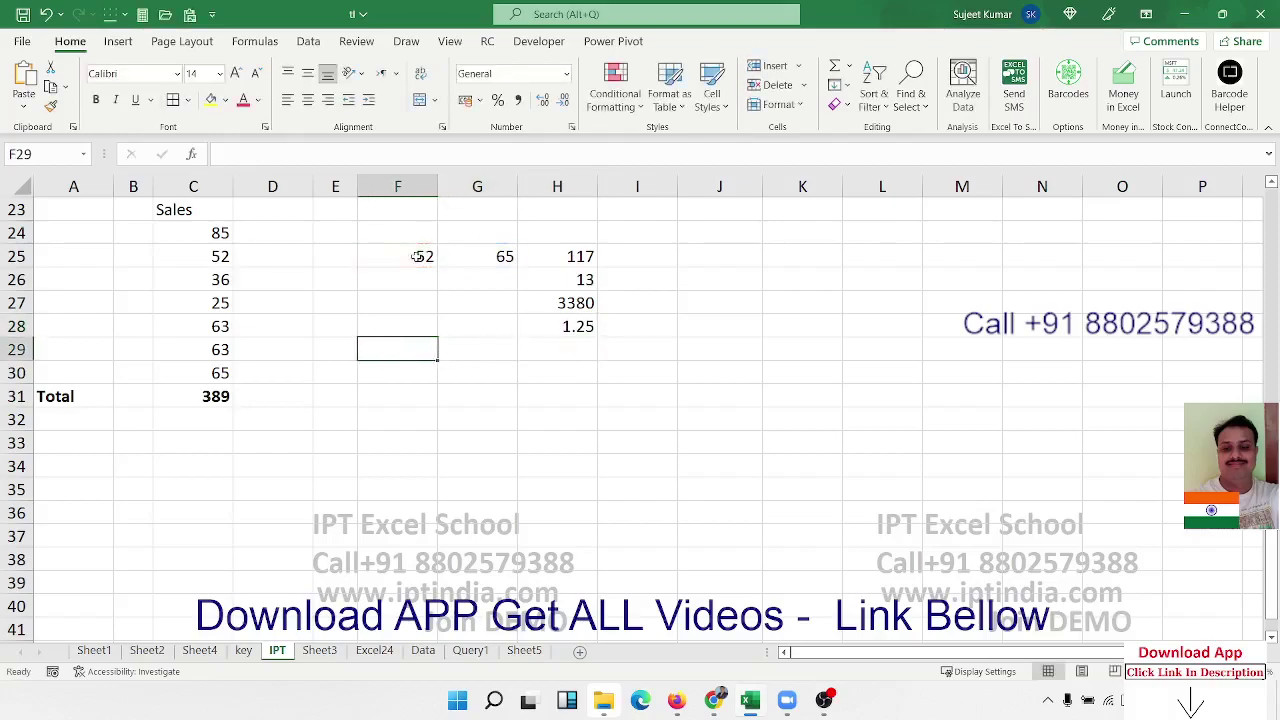
text(10)
key(Tab)
text(2)
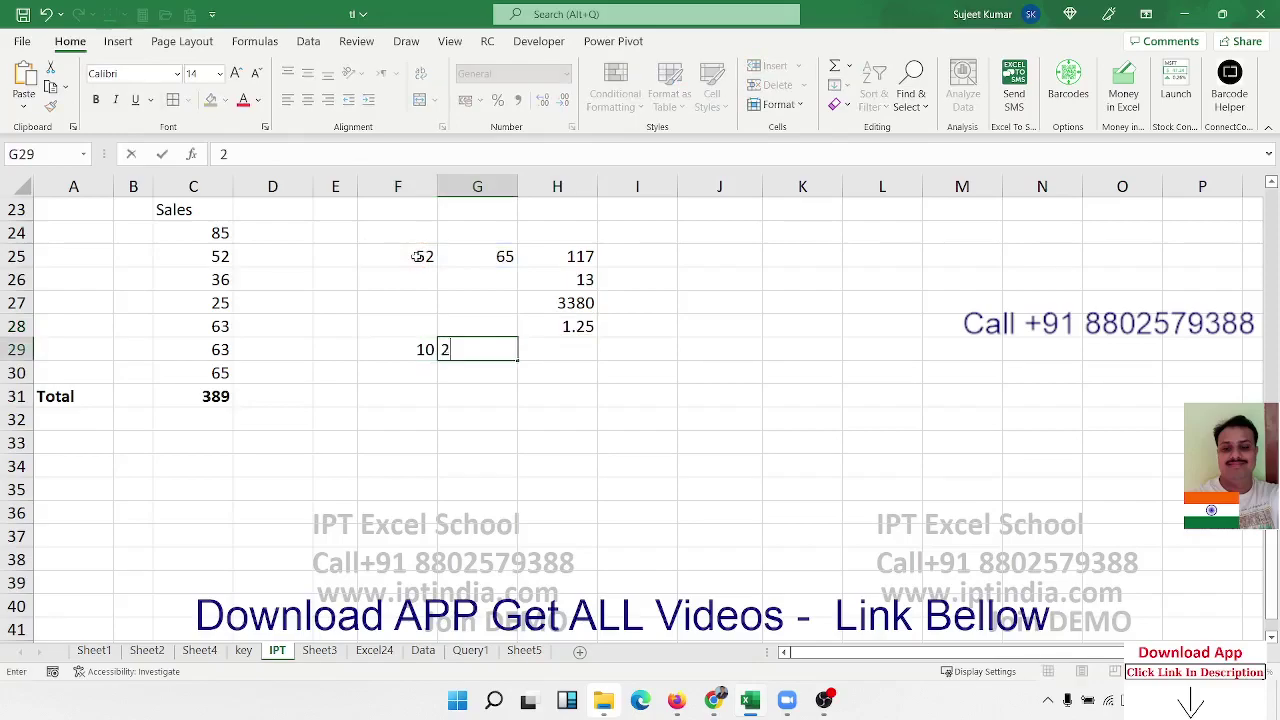
key(Tab)
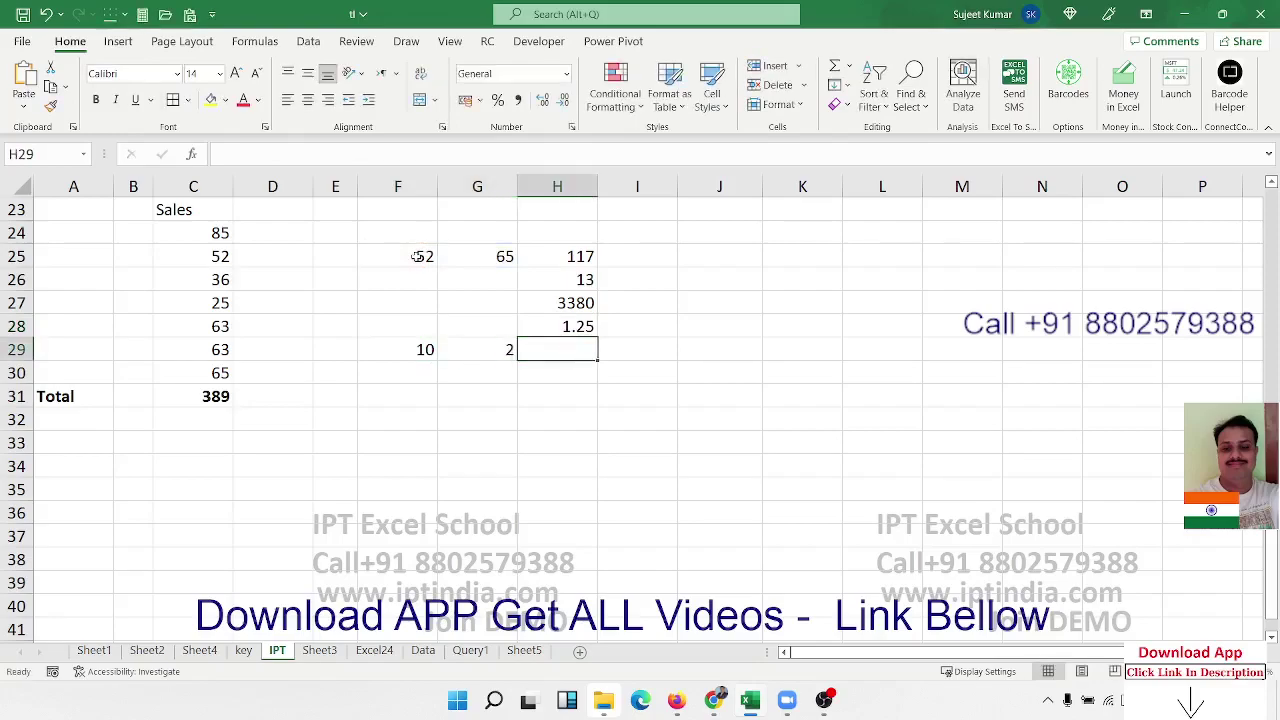
text(=)
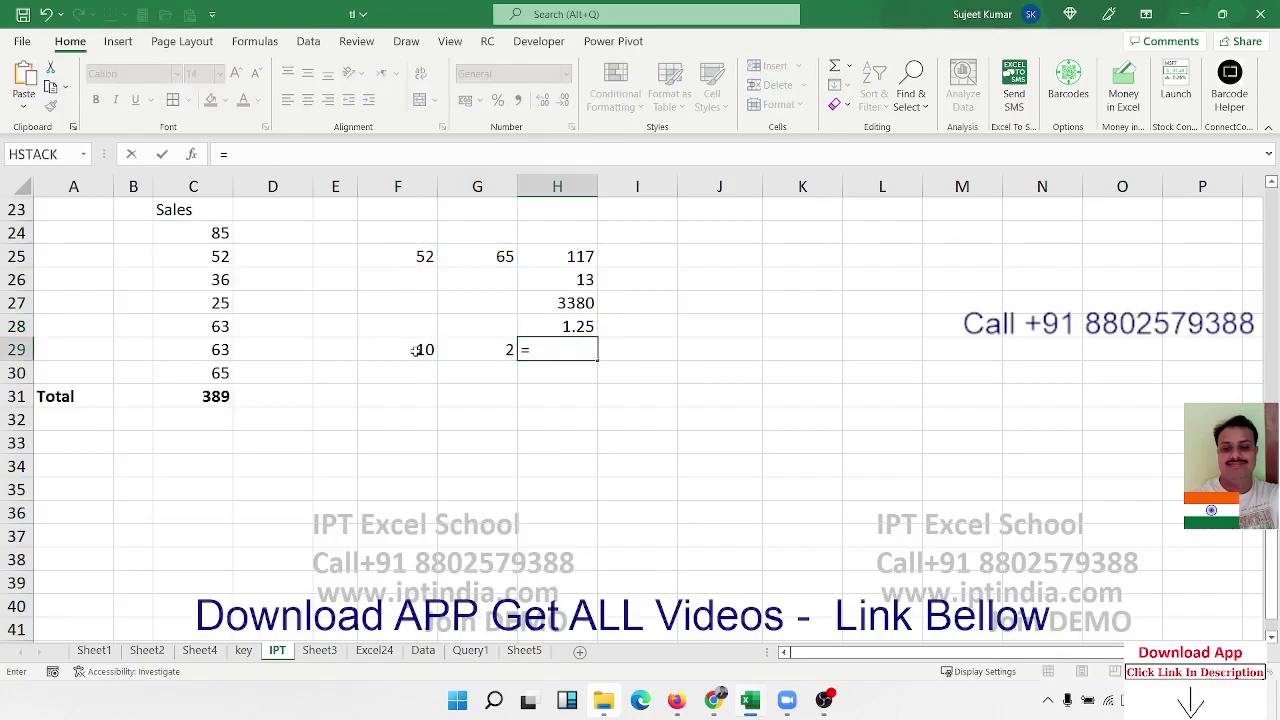
click(416, 350)
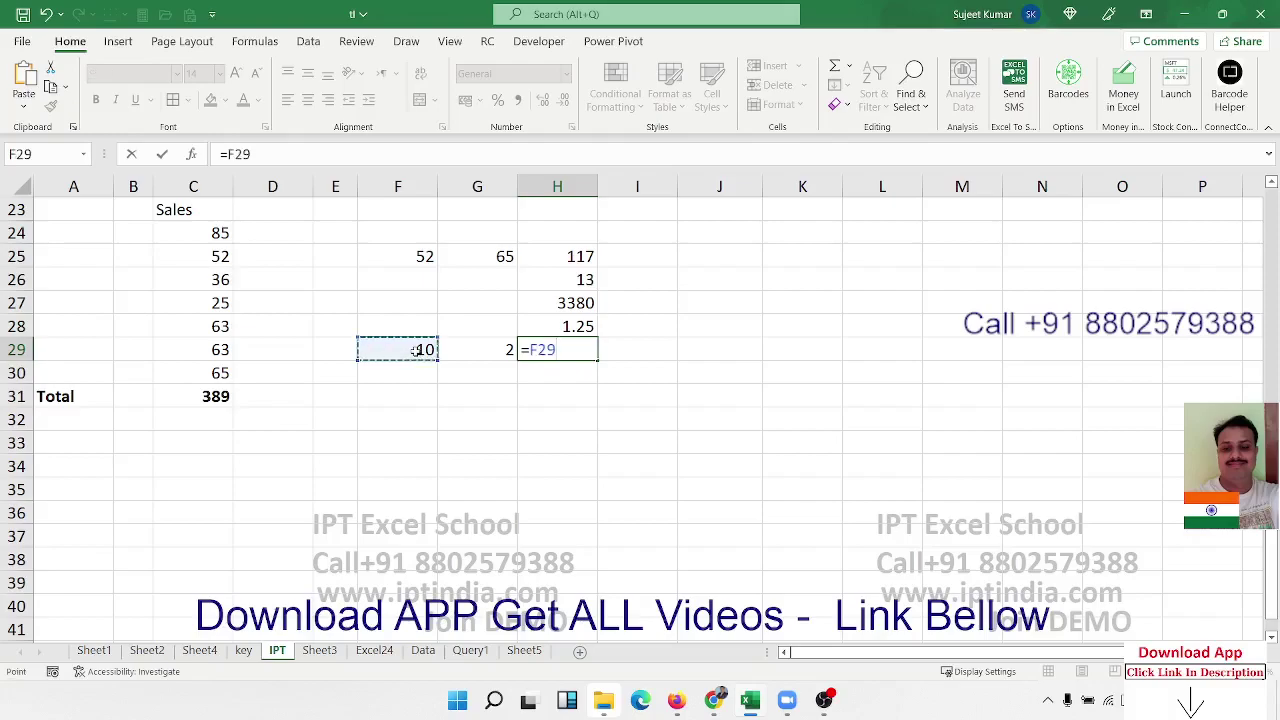
text(^)
click(455, 345)
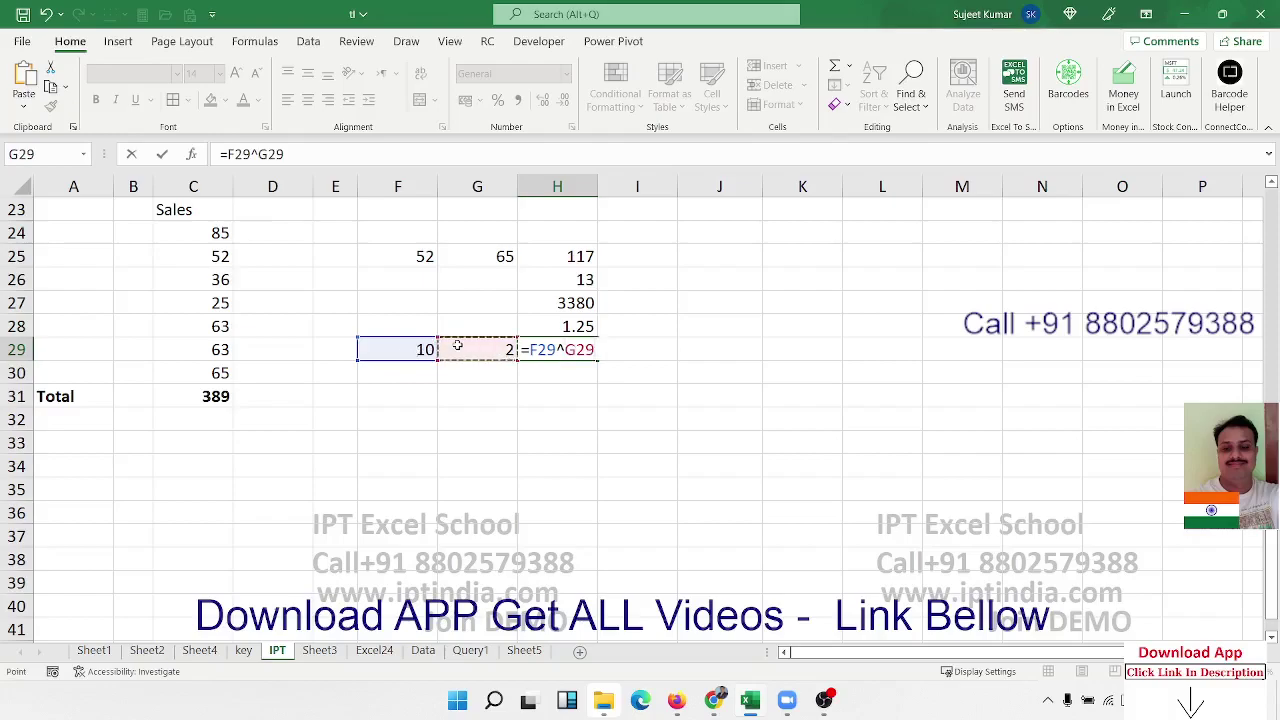
key(Return)
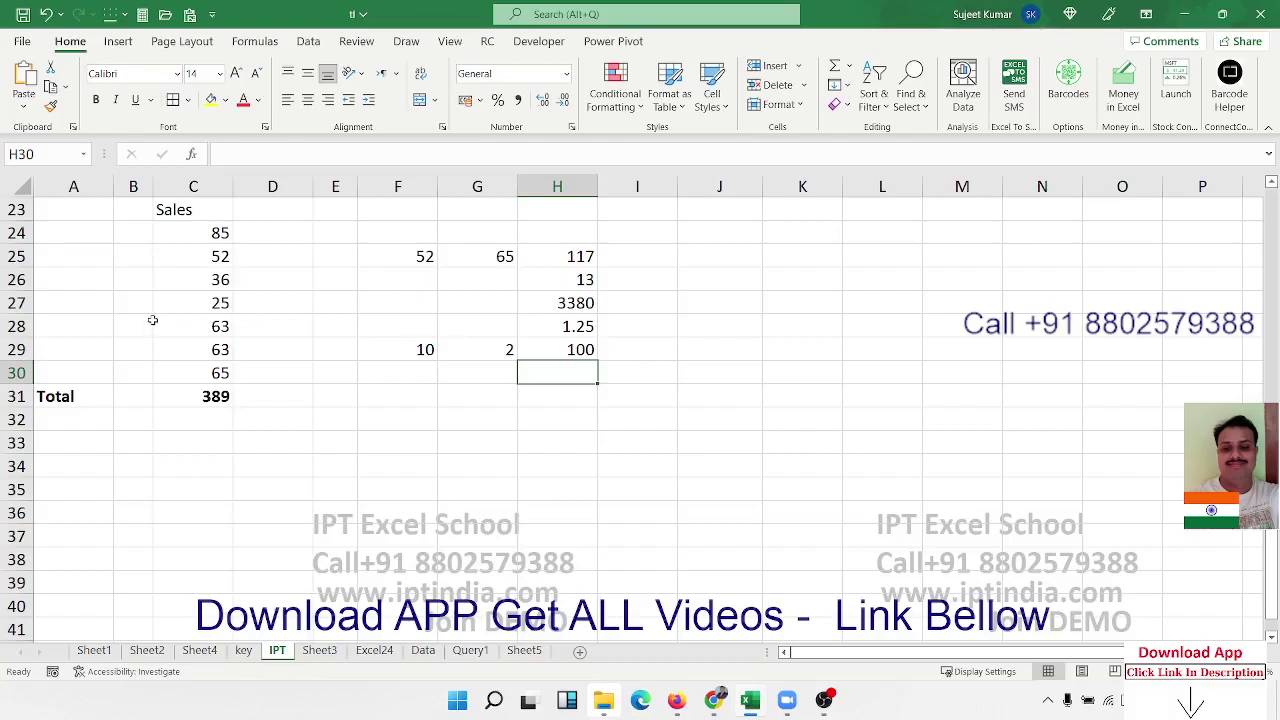
click(581, 349)
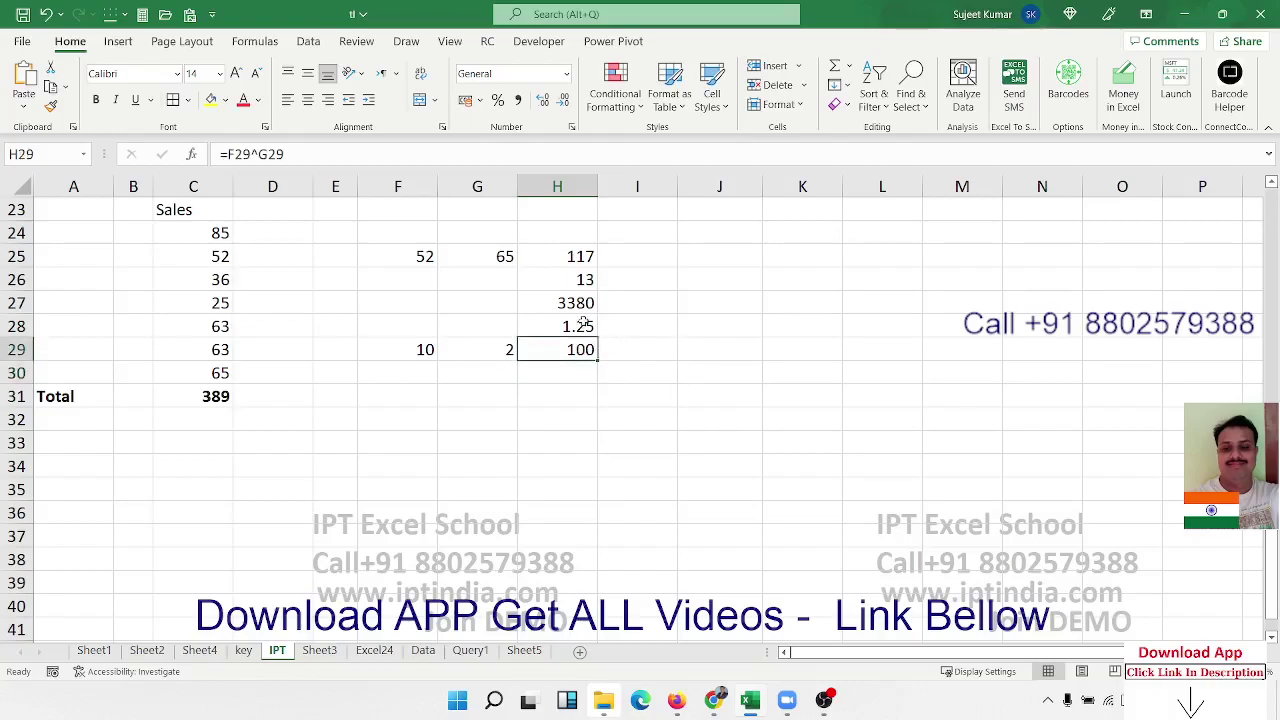
click(582, 324)
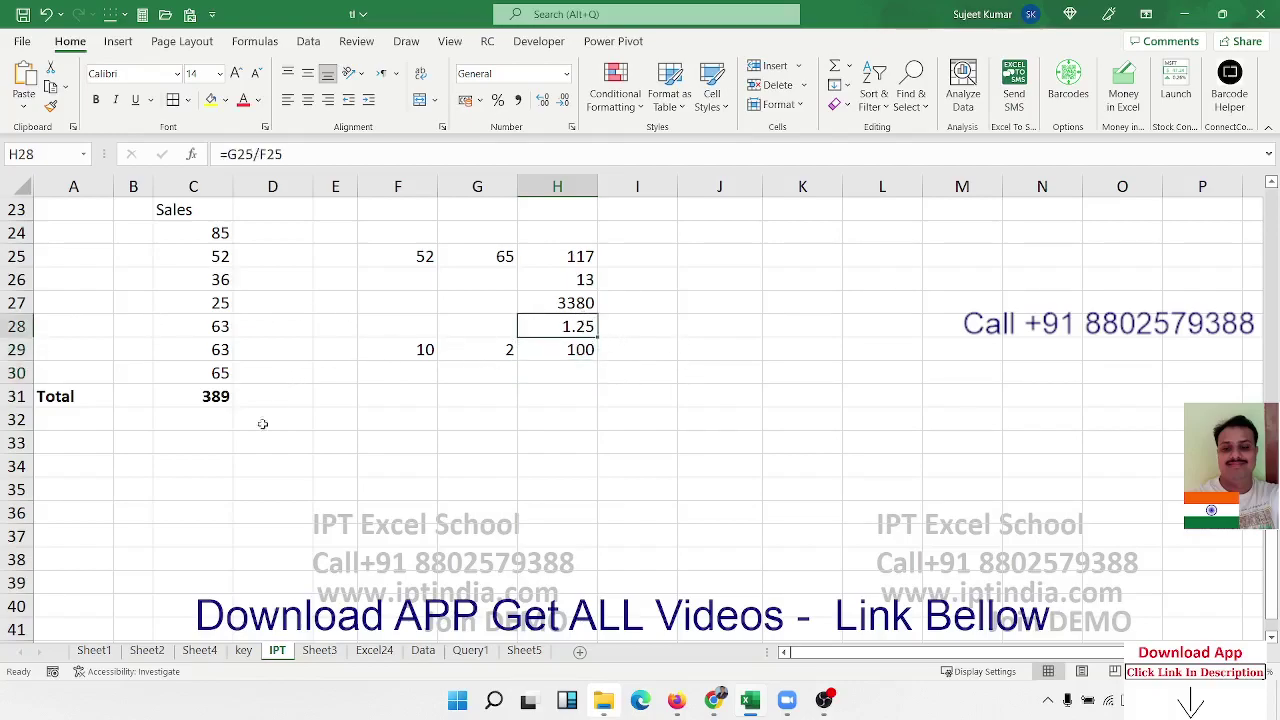
double_click(222, 402)
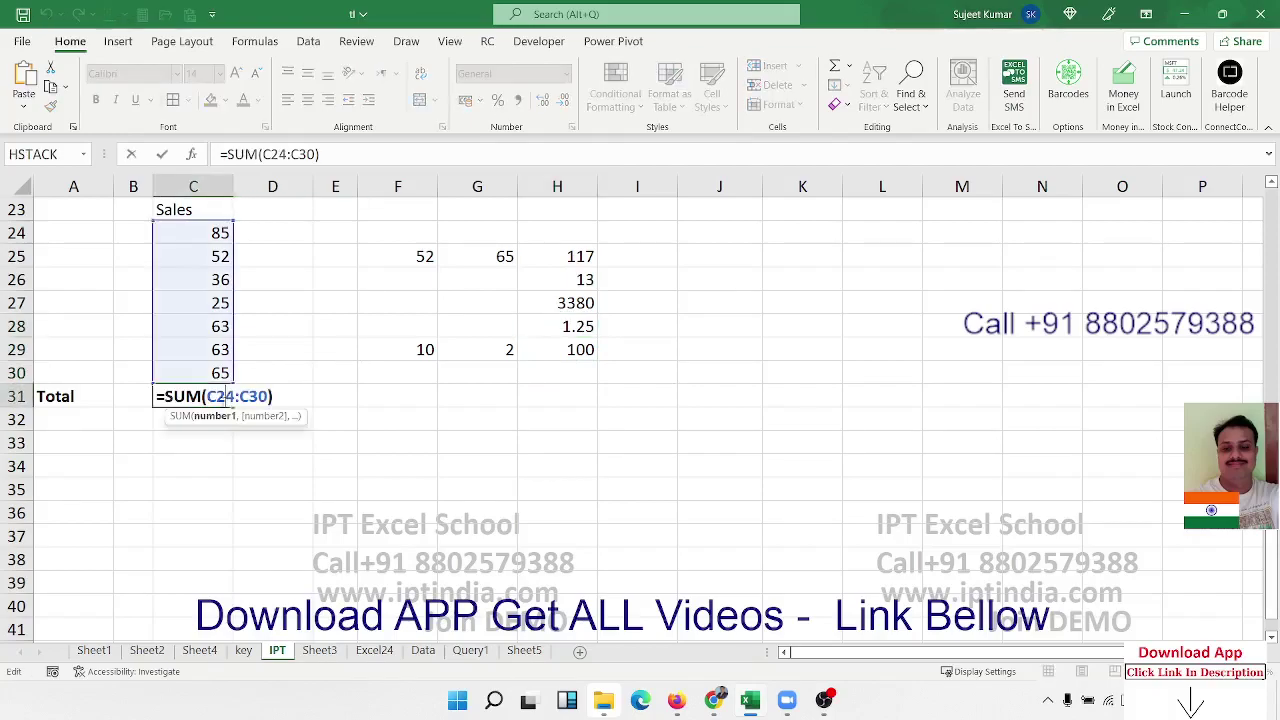
key(Escape)
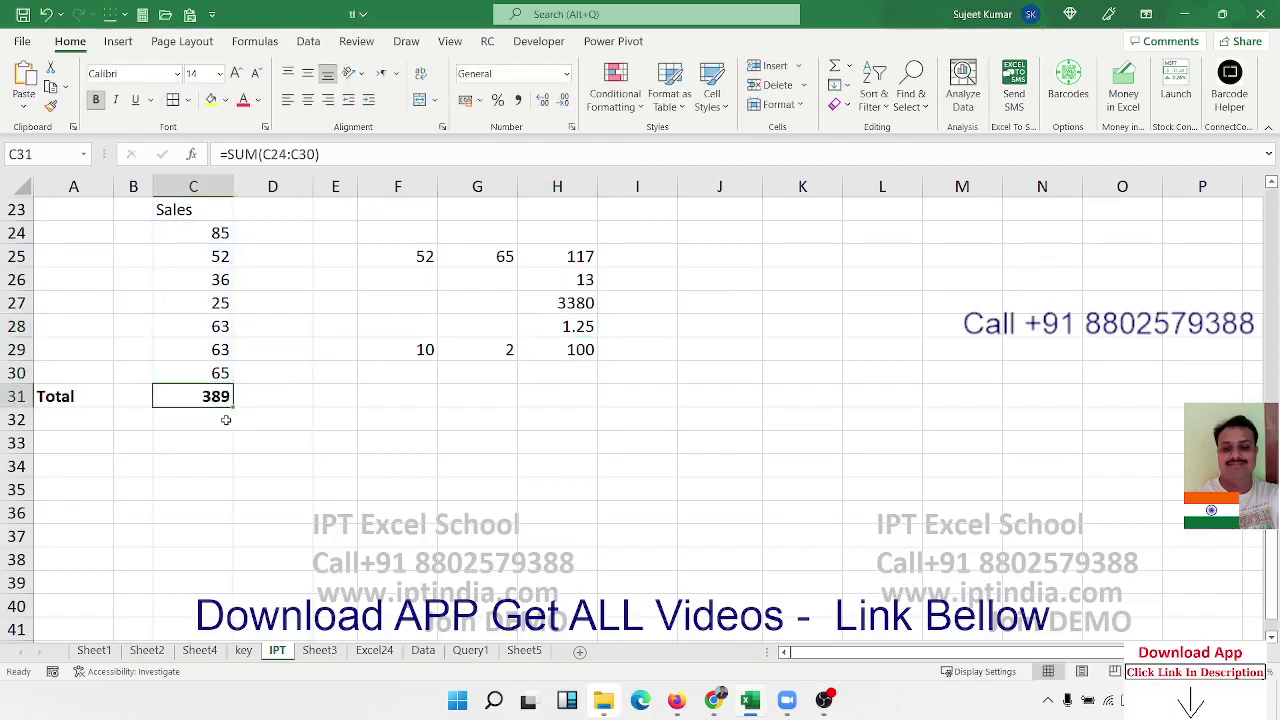
click(227, 420)
text(=av)
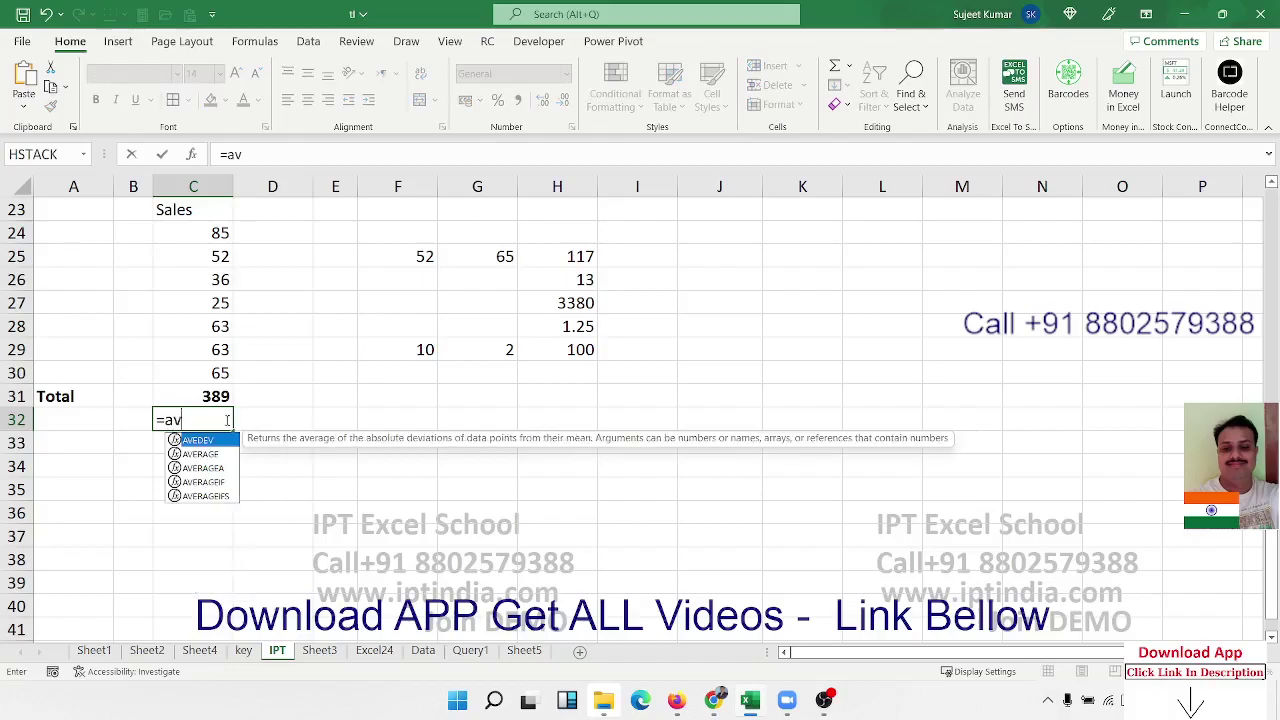
key(Down)
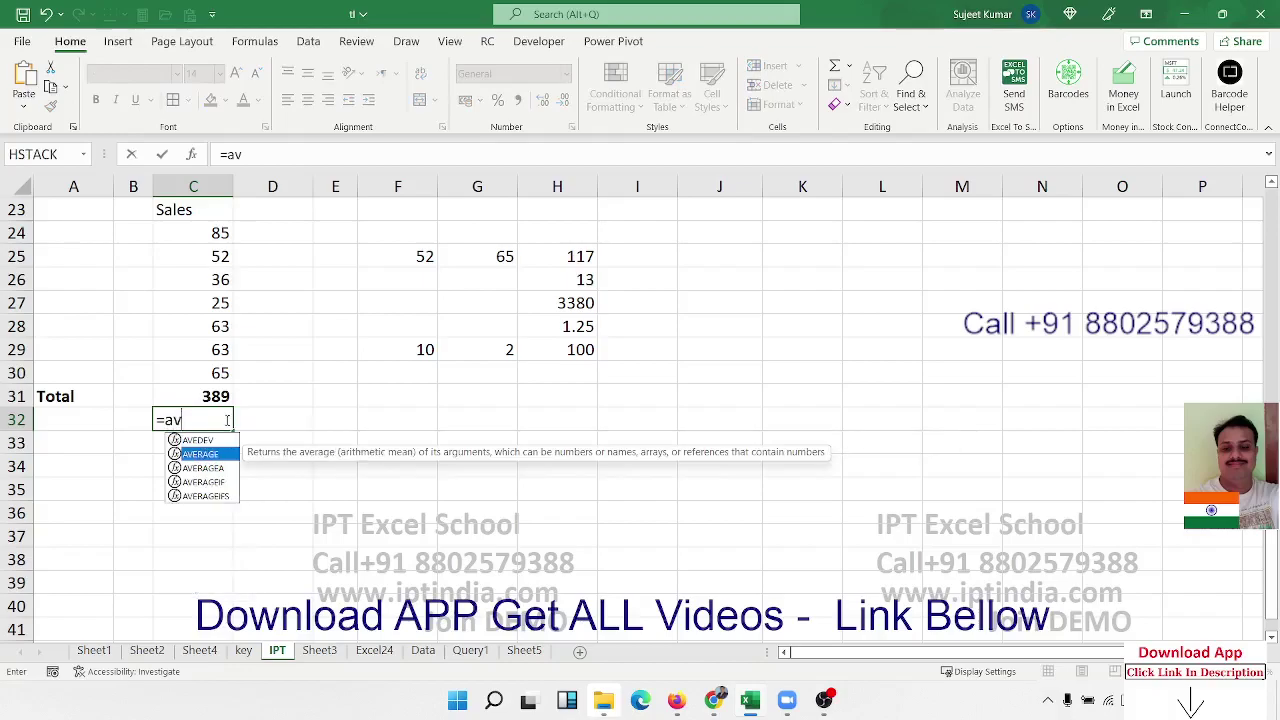
key(Tab)
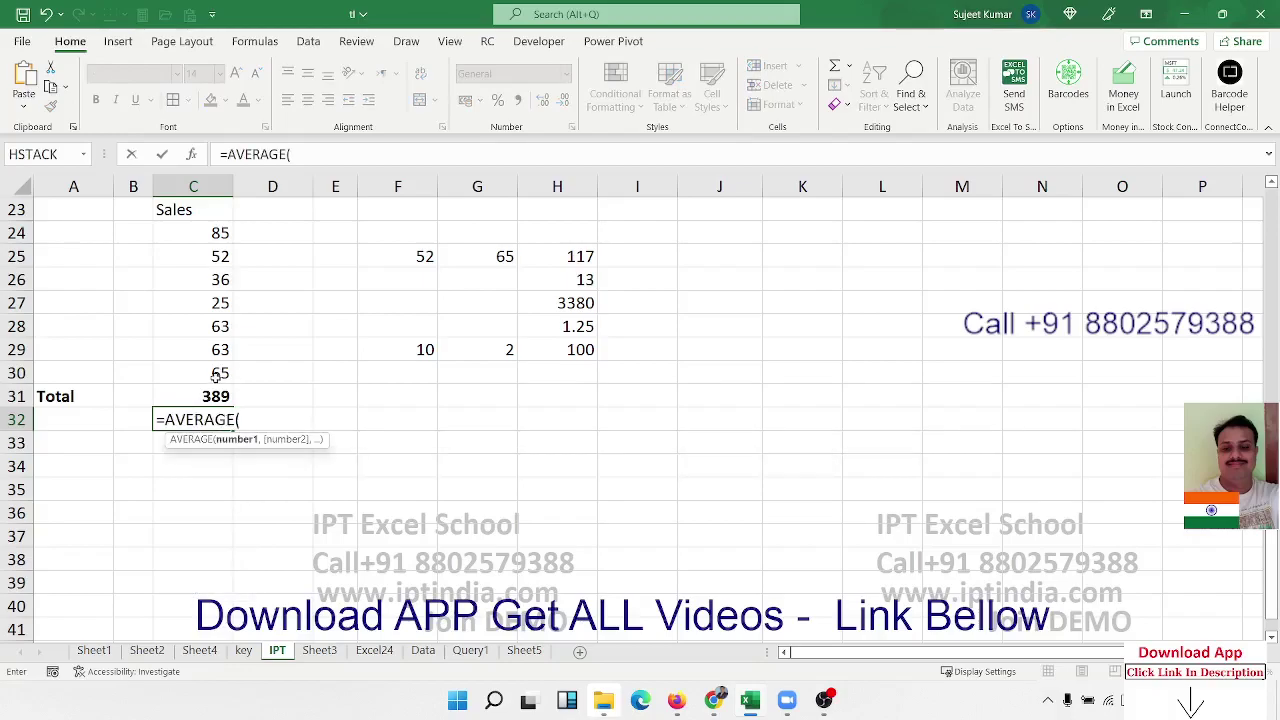
drag(218, 376, 212, 233)
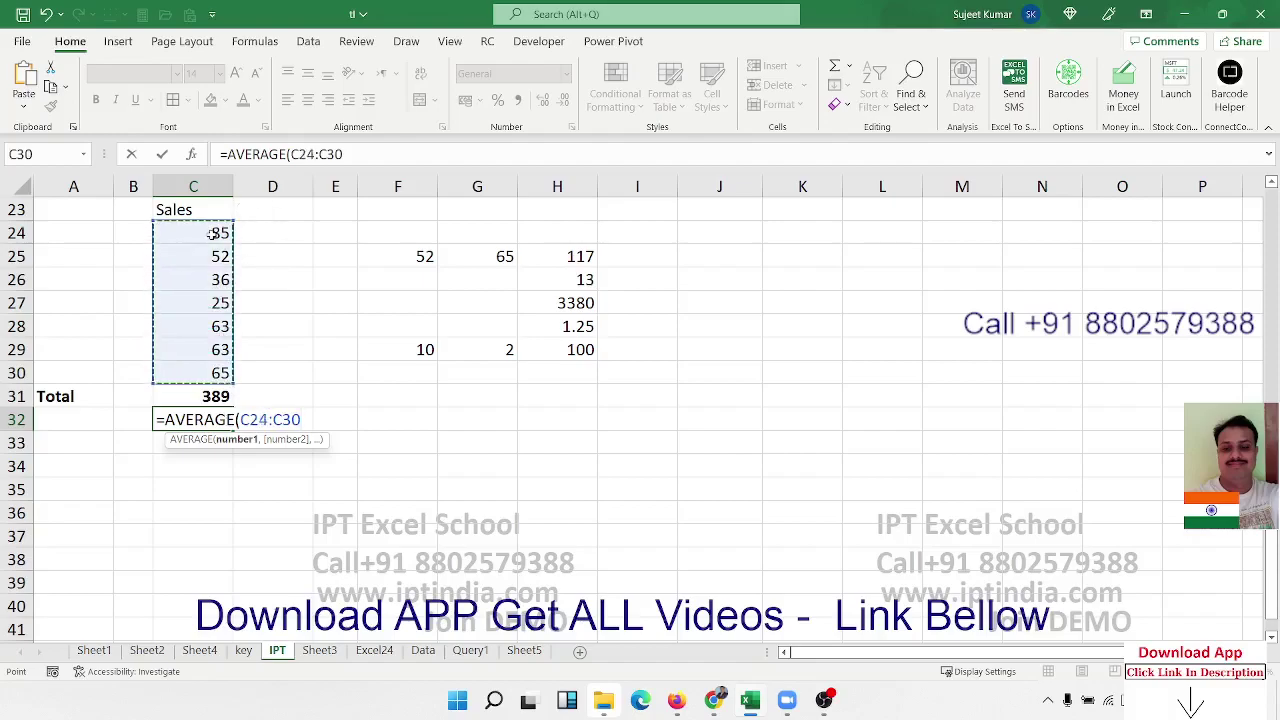
key(Return)
key(Right)
key(Right)
key(Right)
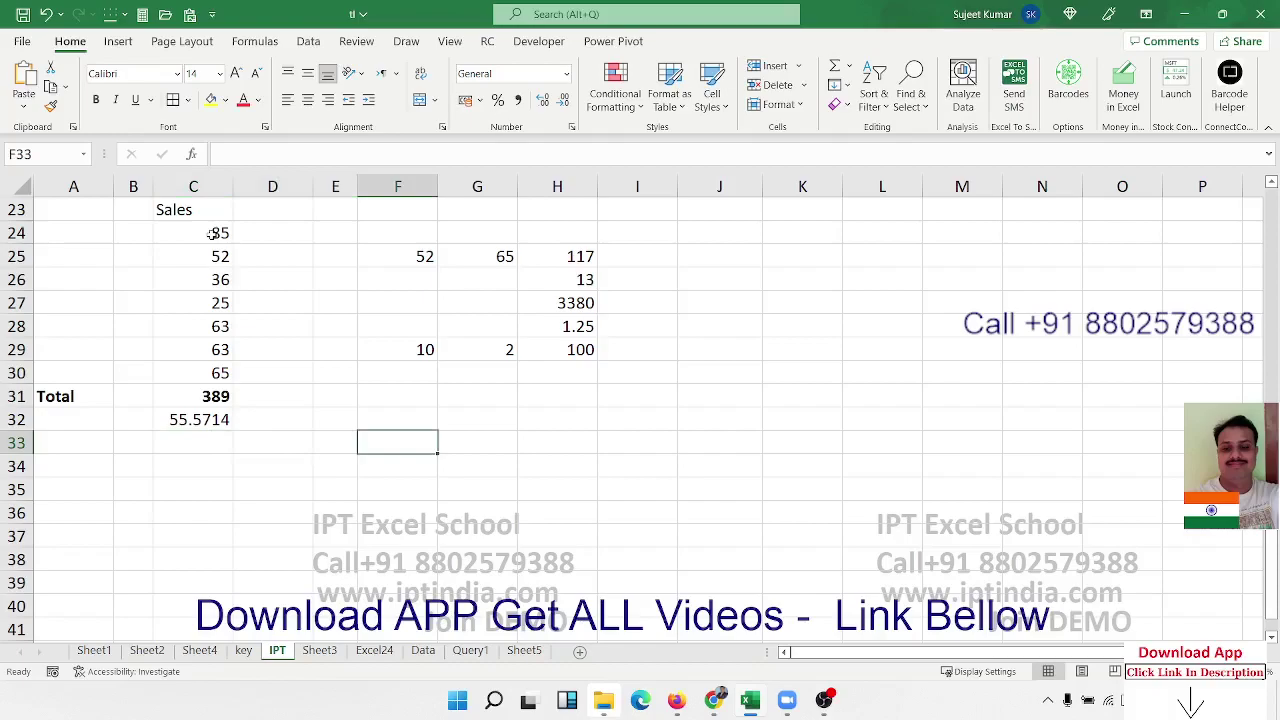
key(Up)
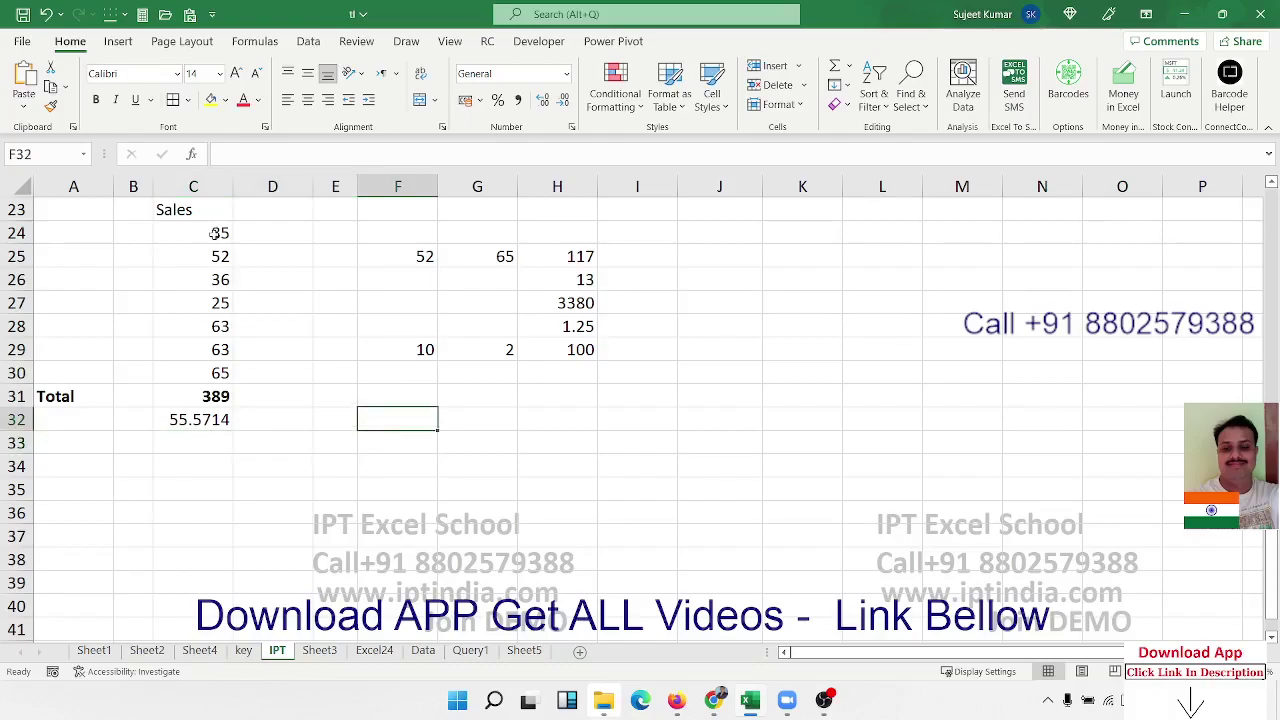
Enter 10, 30, 20 and 40 into F32:F35.
text(10)
key(Return)
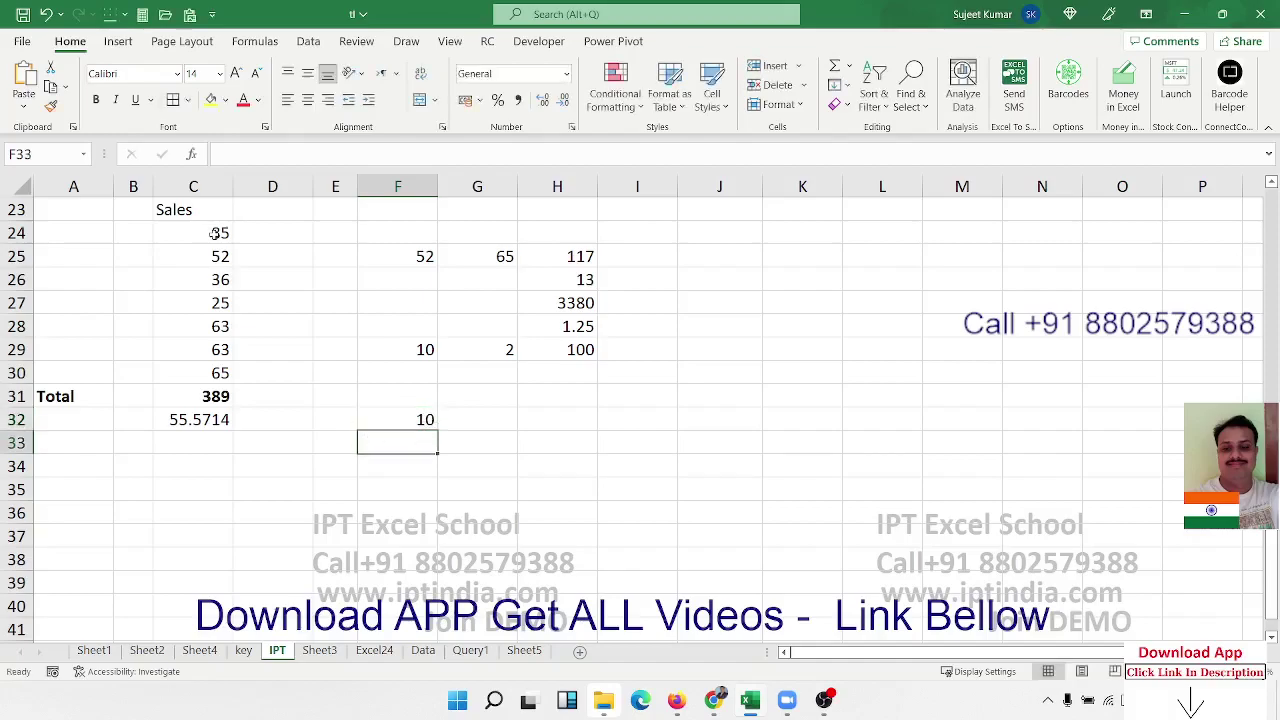
text(30)
key(Return)
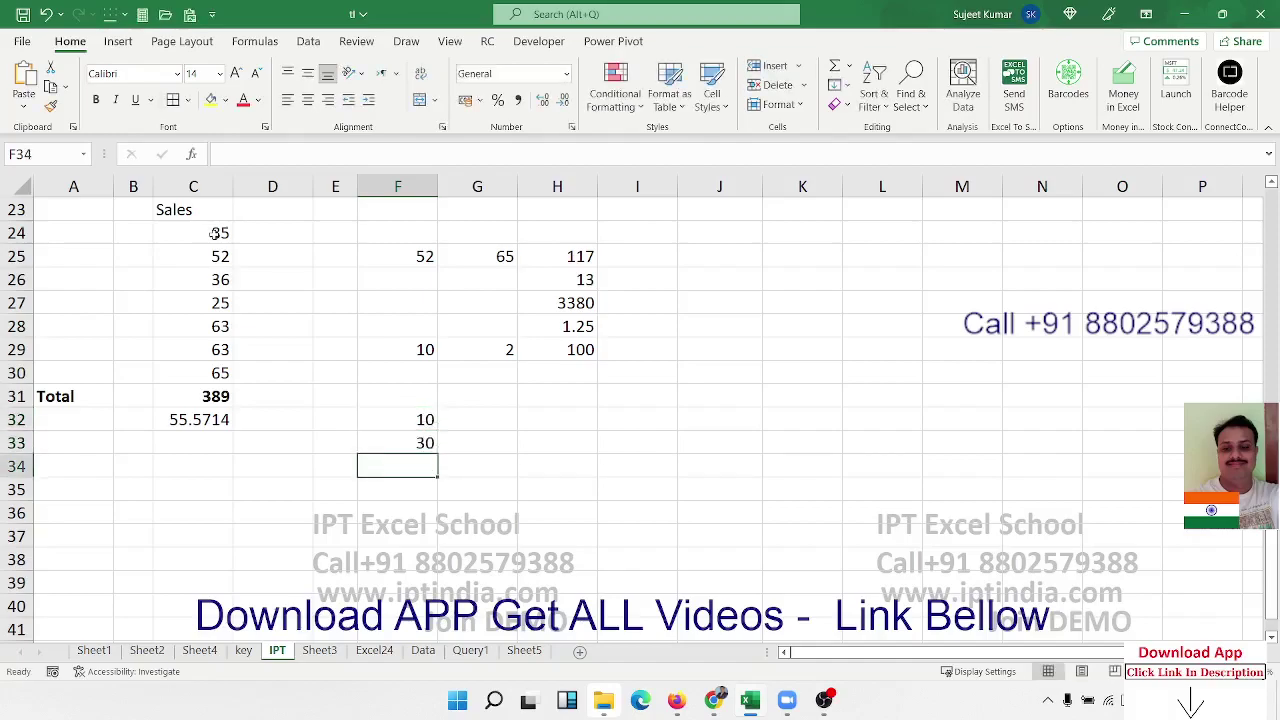
text(20)
key(Return)
text(40)
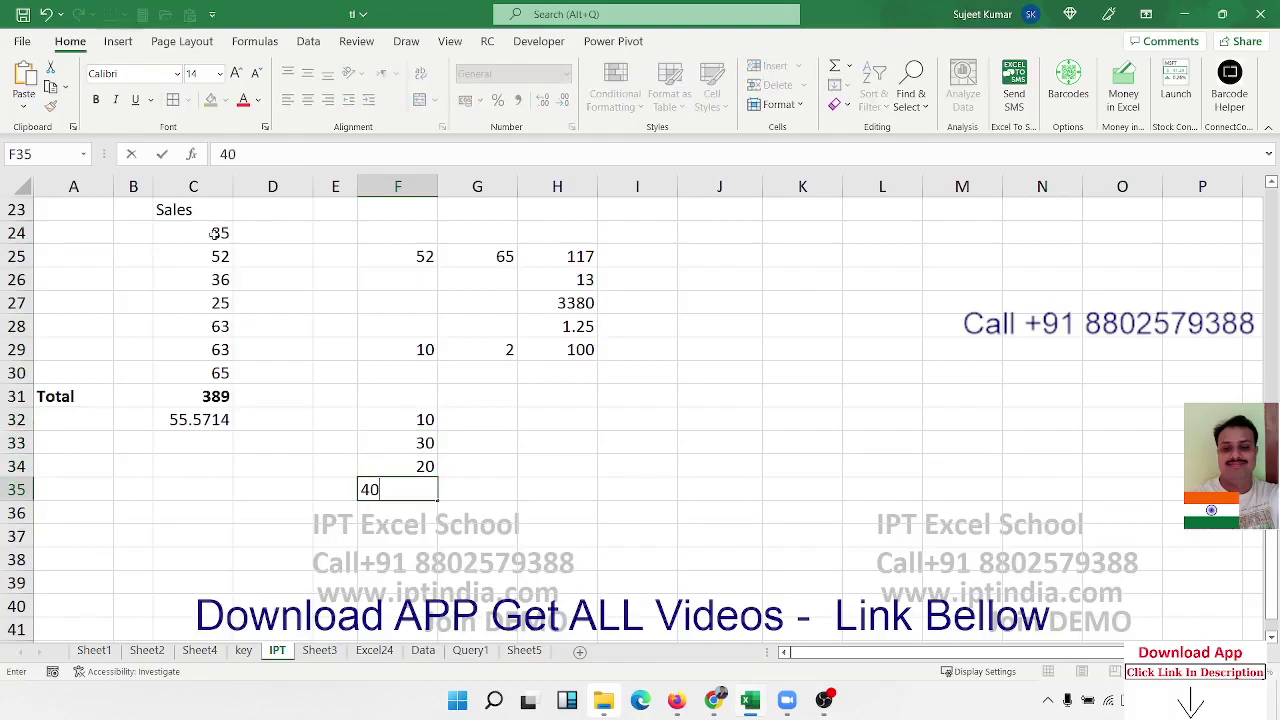
key(Return)
Enter 15, 20, 10 and 5 into F36:F39 and select the whole list.
text(15)
key(Return)
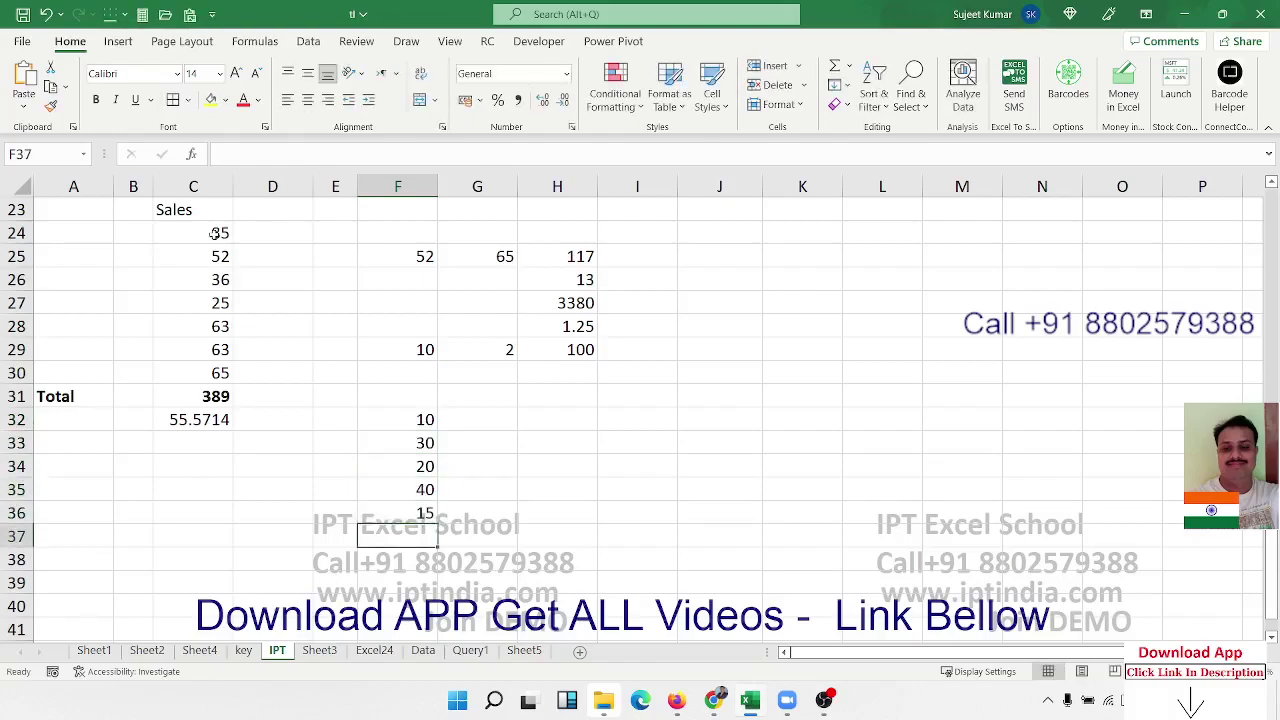
text(20)
key(Return)
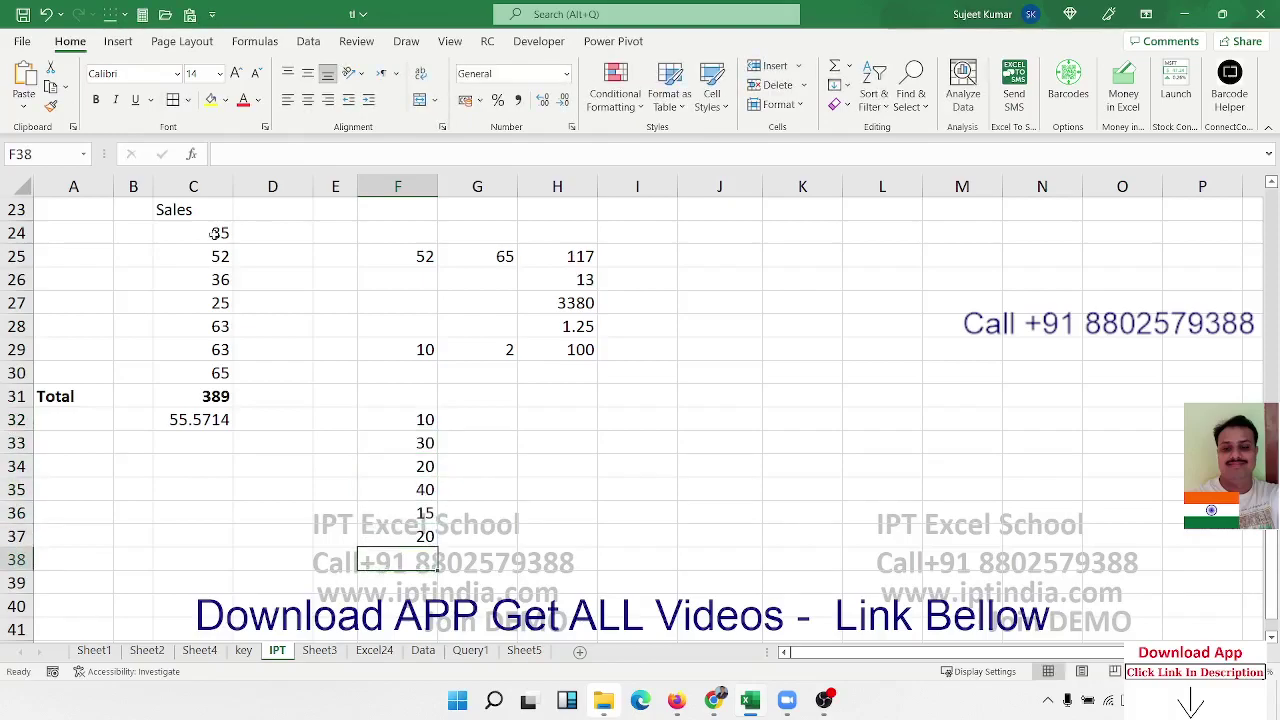
text(10)
key(Return)
text(5)
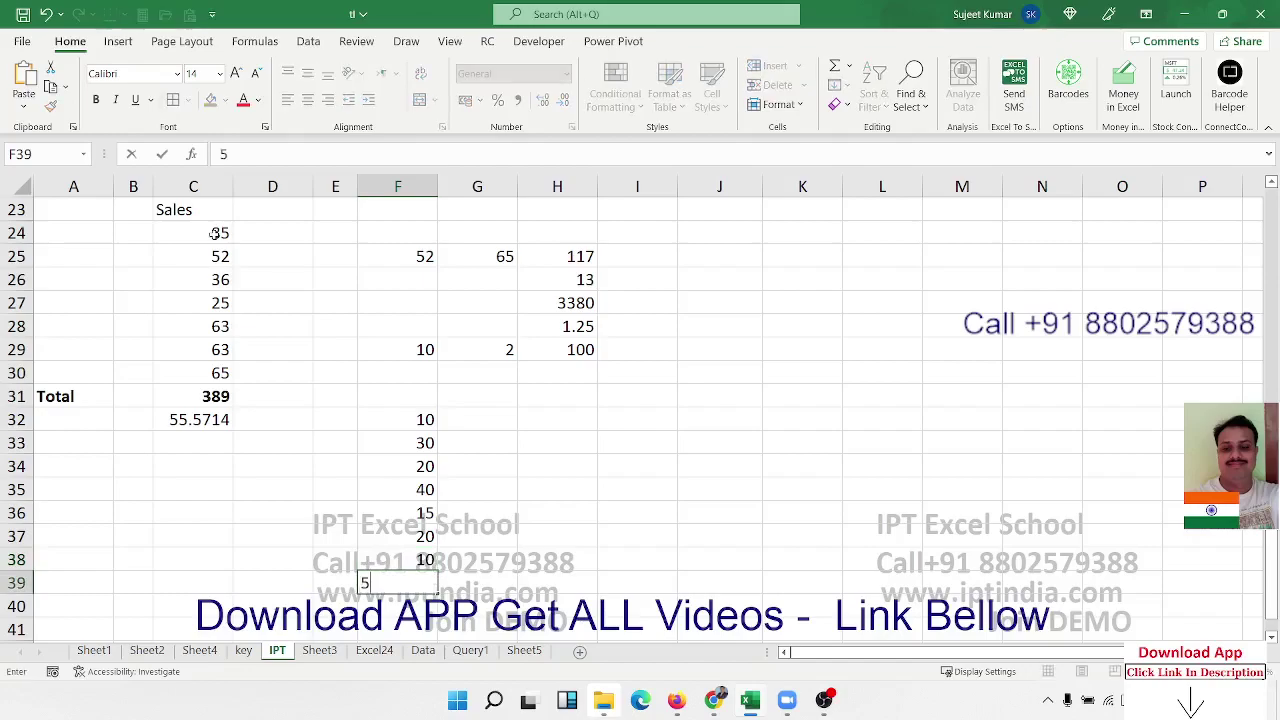
key(Return)
key(Up)
key(ctrl+shift+Up)
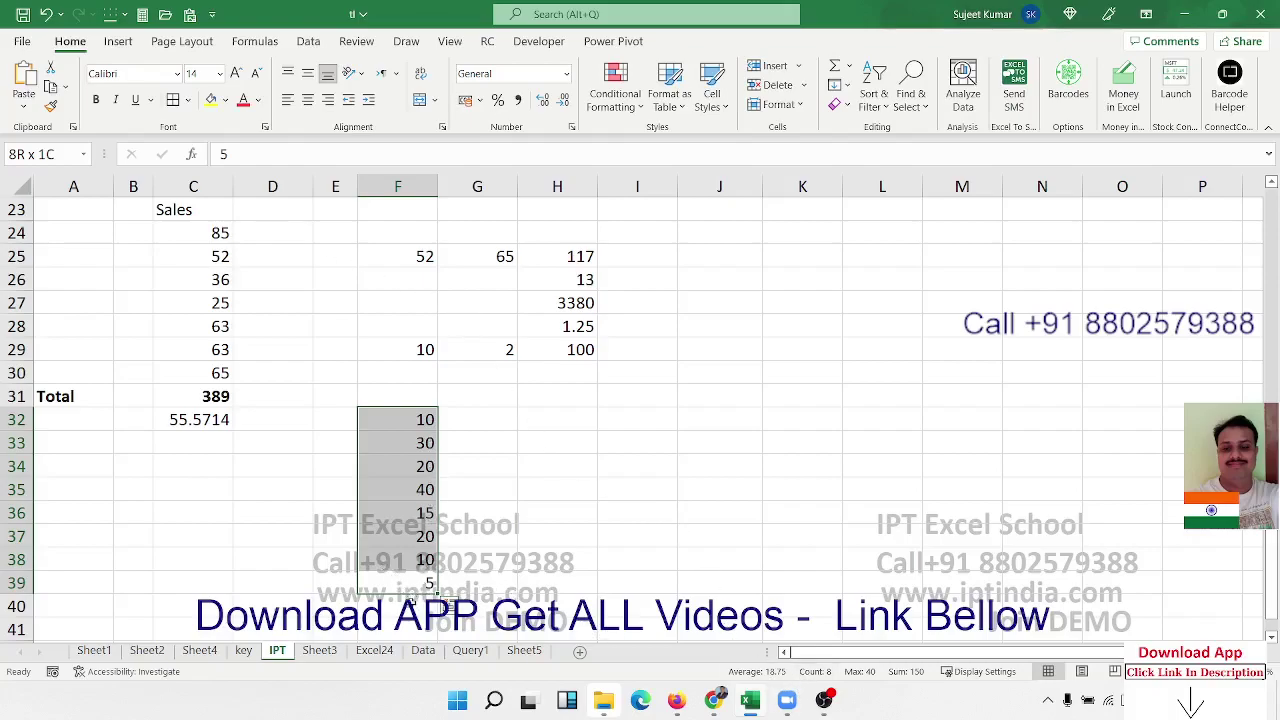
click(411, 603)
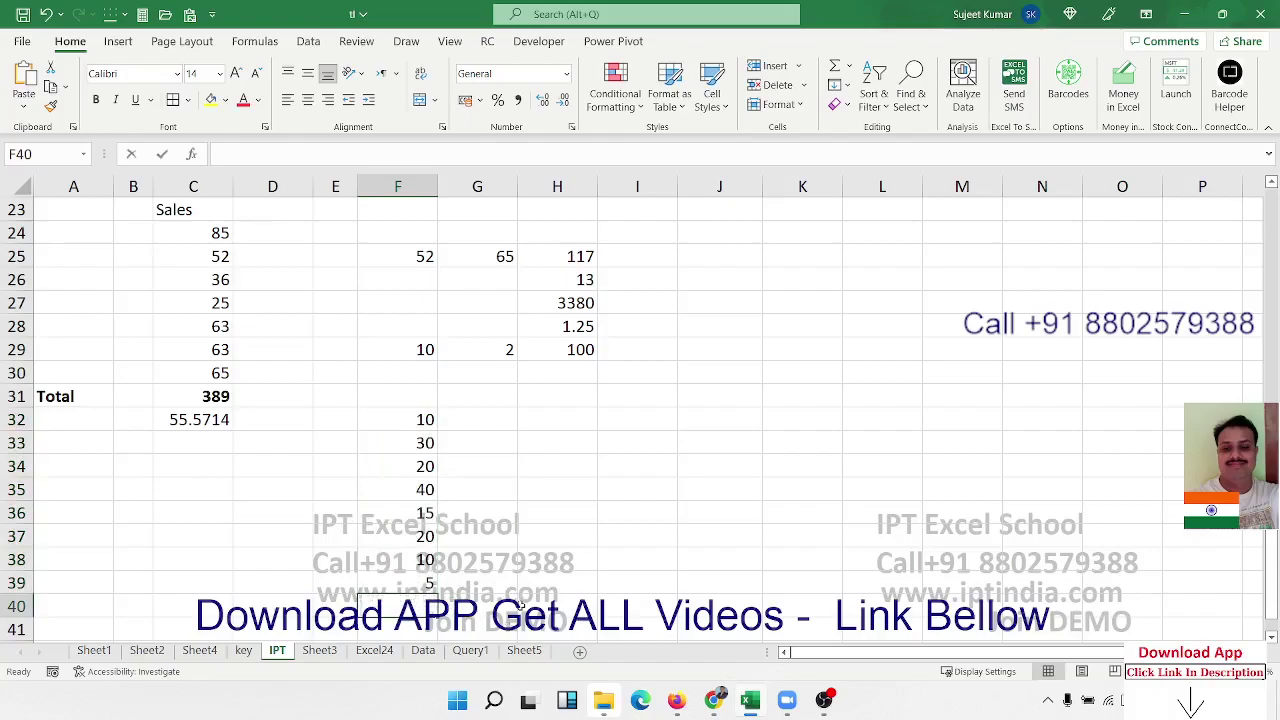
Enter =SUM(F32:F39) in F40, totalling 150.
text(=sum)
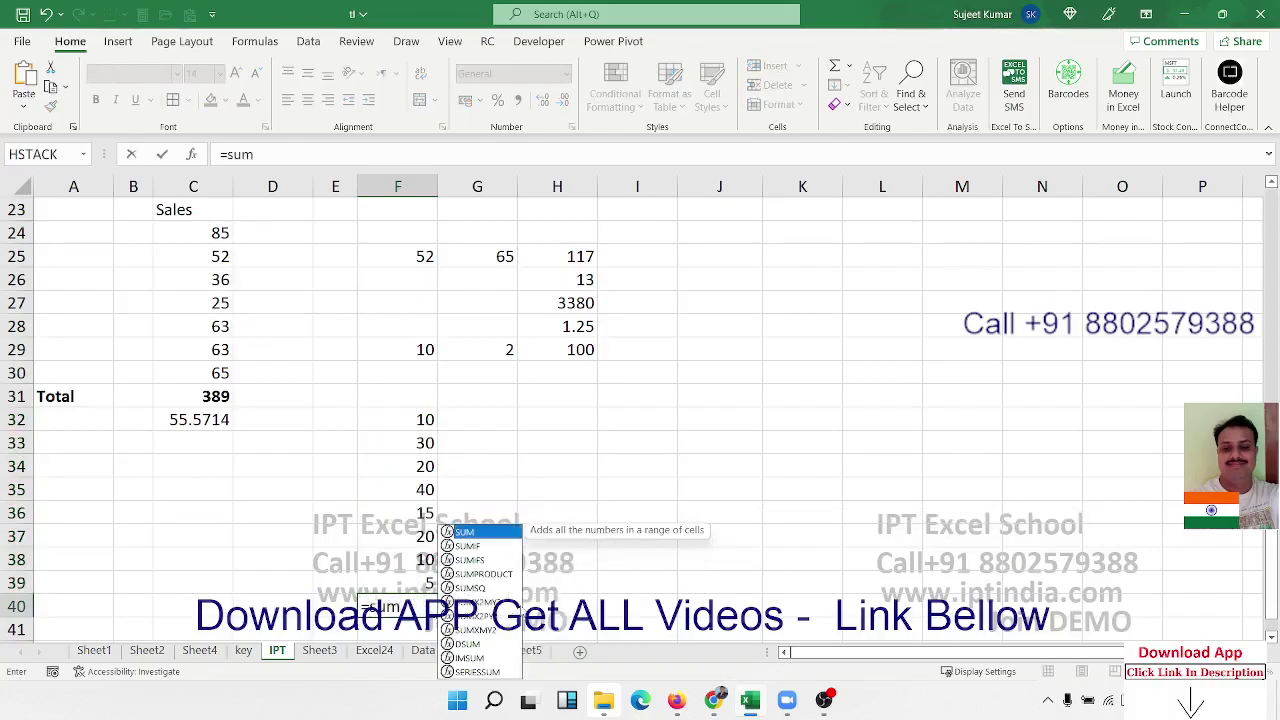
key(Tab)
drag(398, 583, 389, 421)
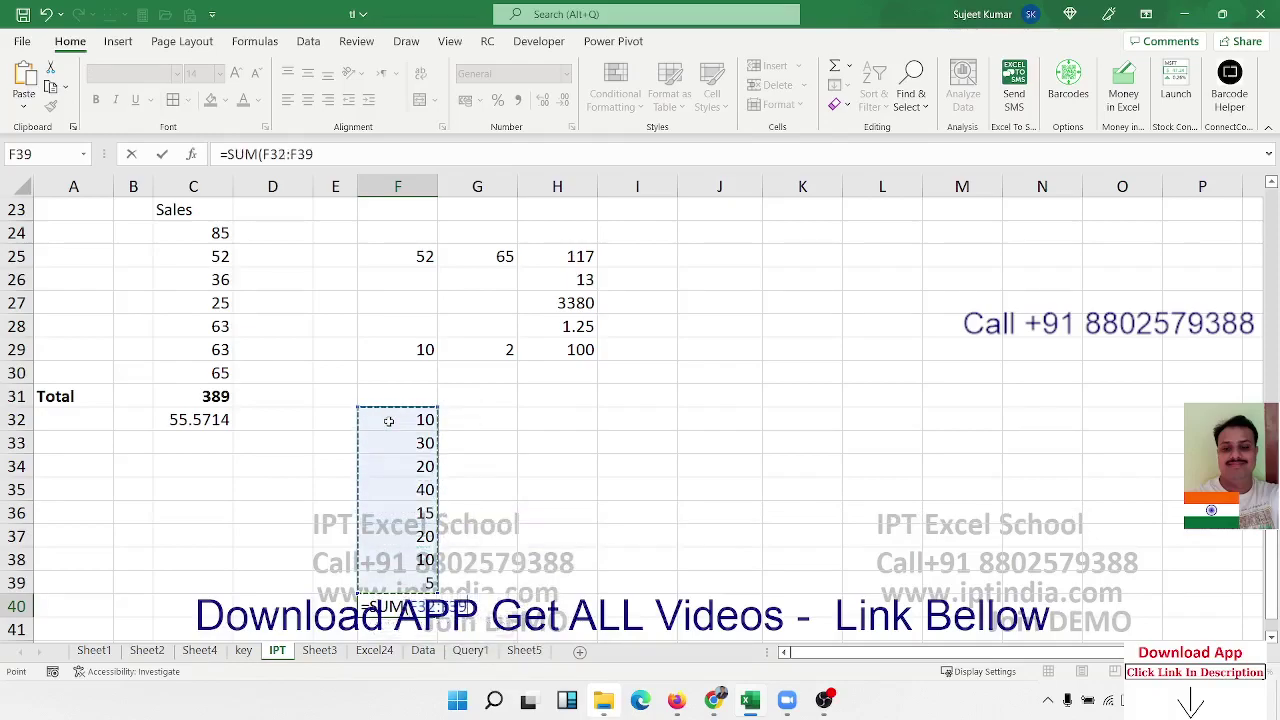
key(Return)
key(Up)
key(Right)
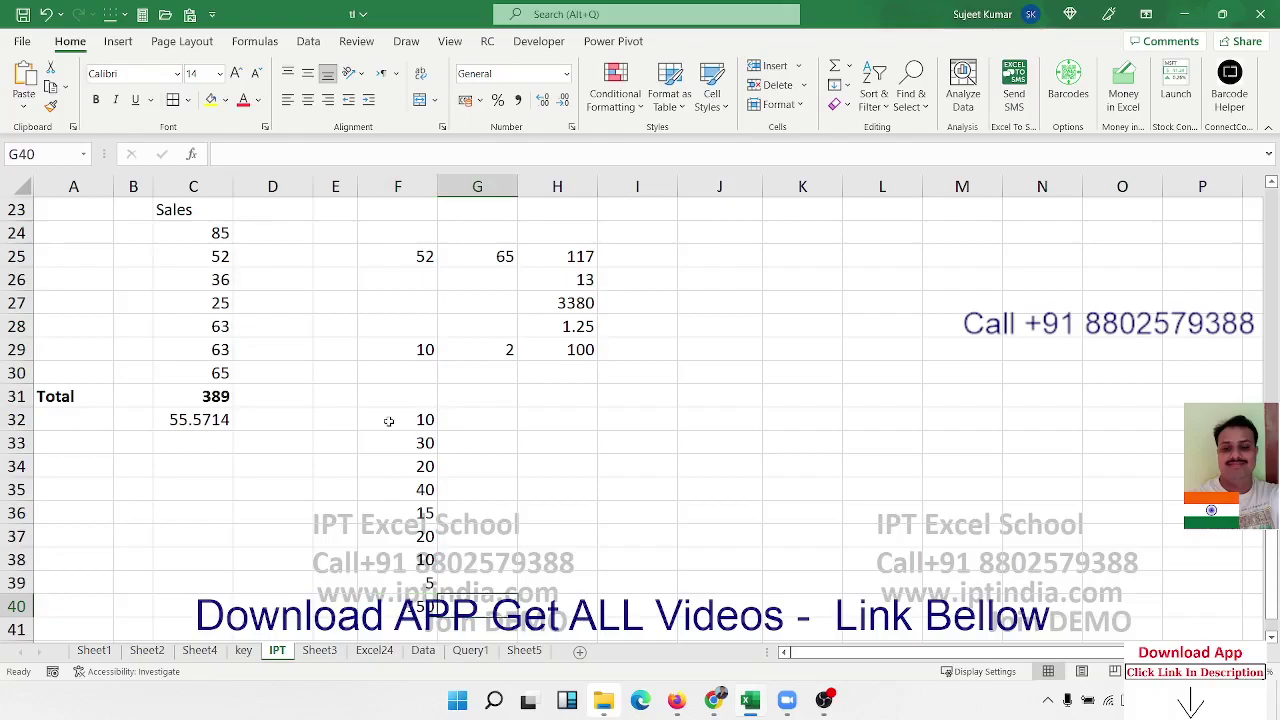
Enter =COUNT(F32:F39) in G40, counting 8 numbers.
text(=cou)
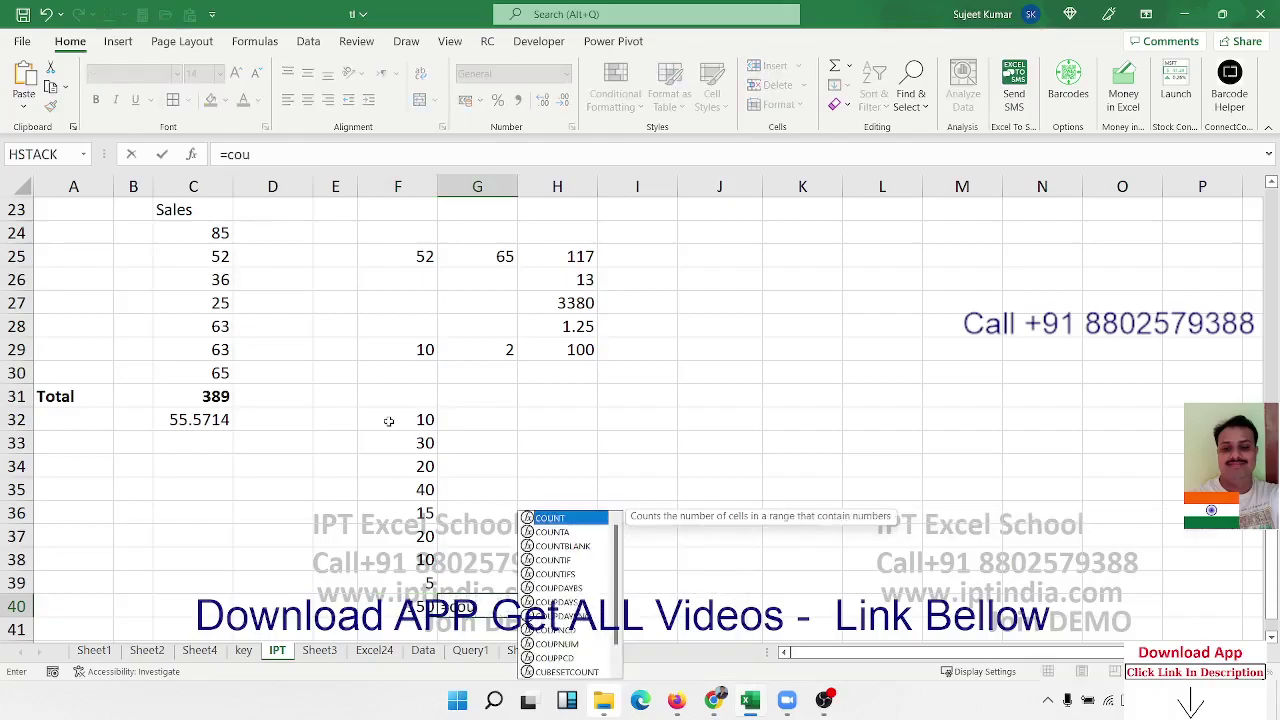
key(Tab)
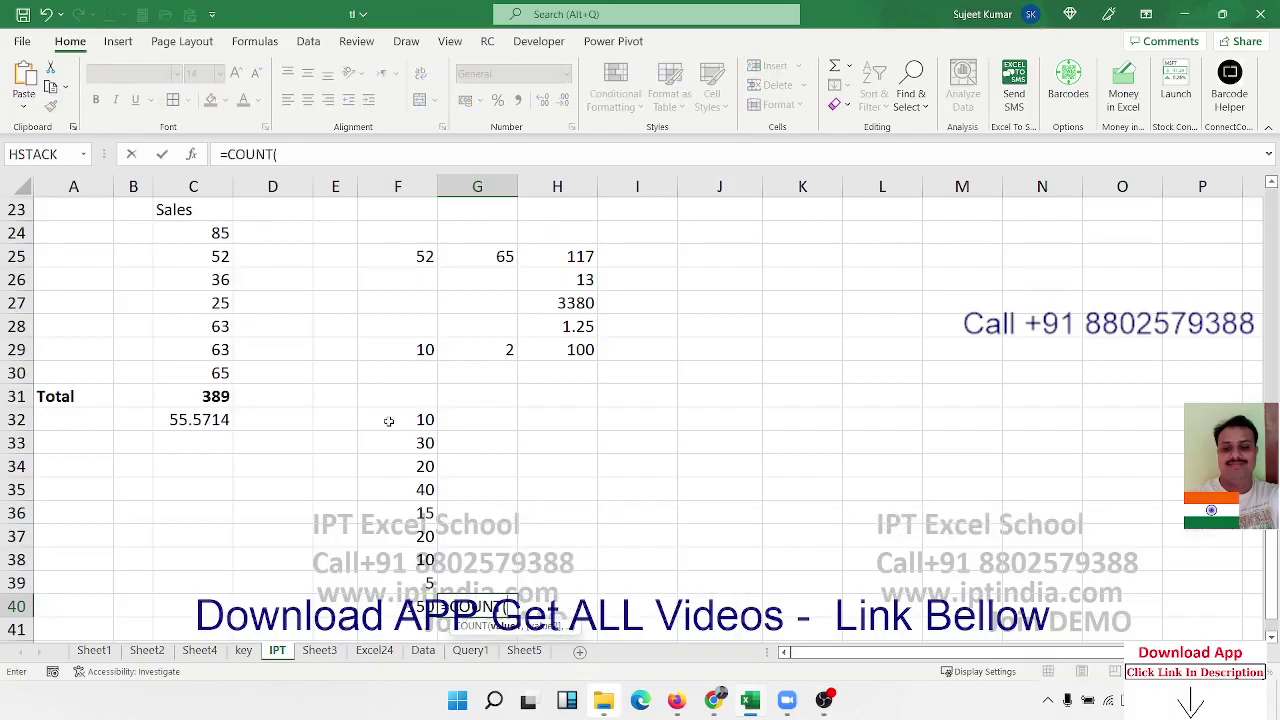
click(421, 589)
drag(420, 586, 408, 428)
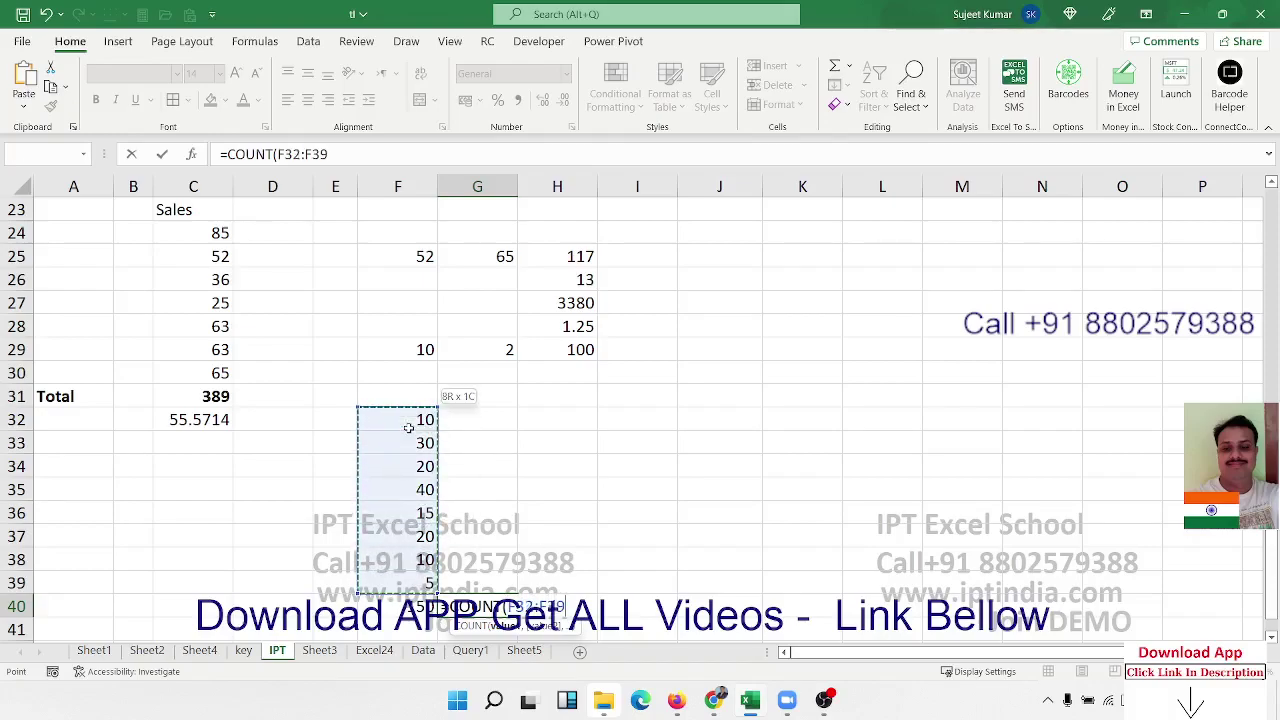
key(Return)
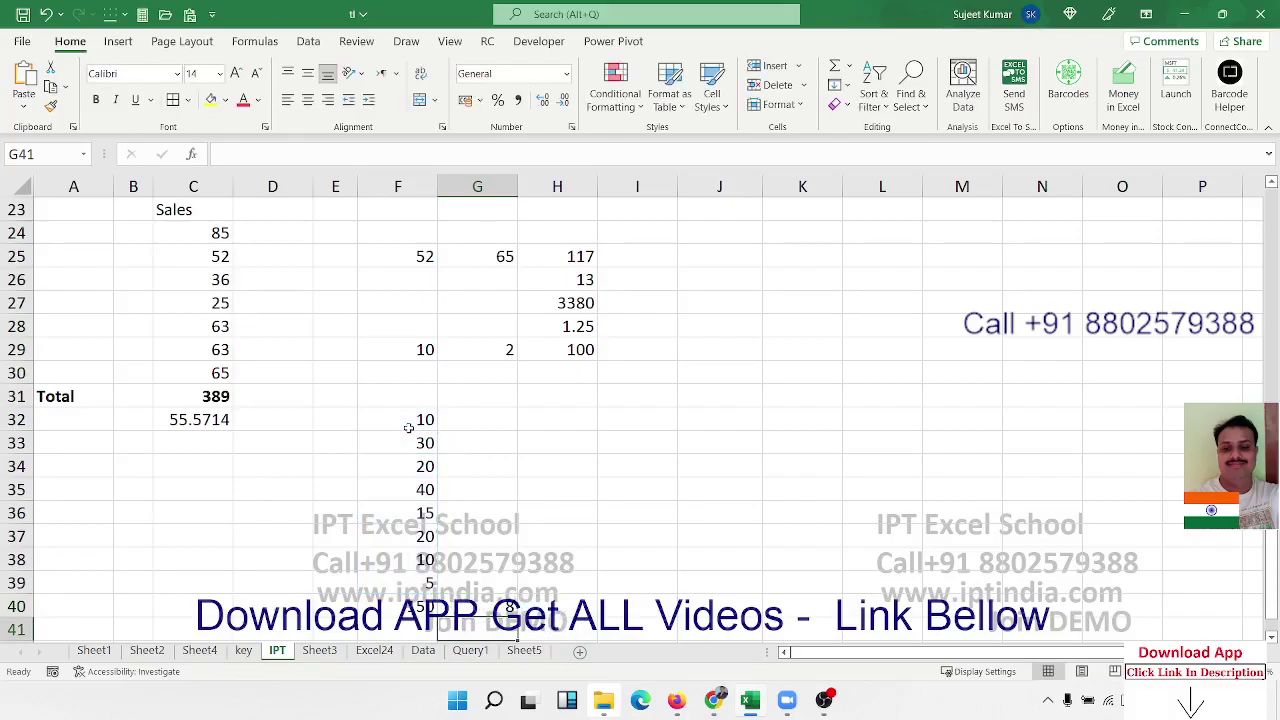
key(Up)
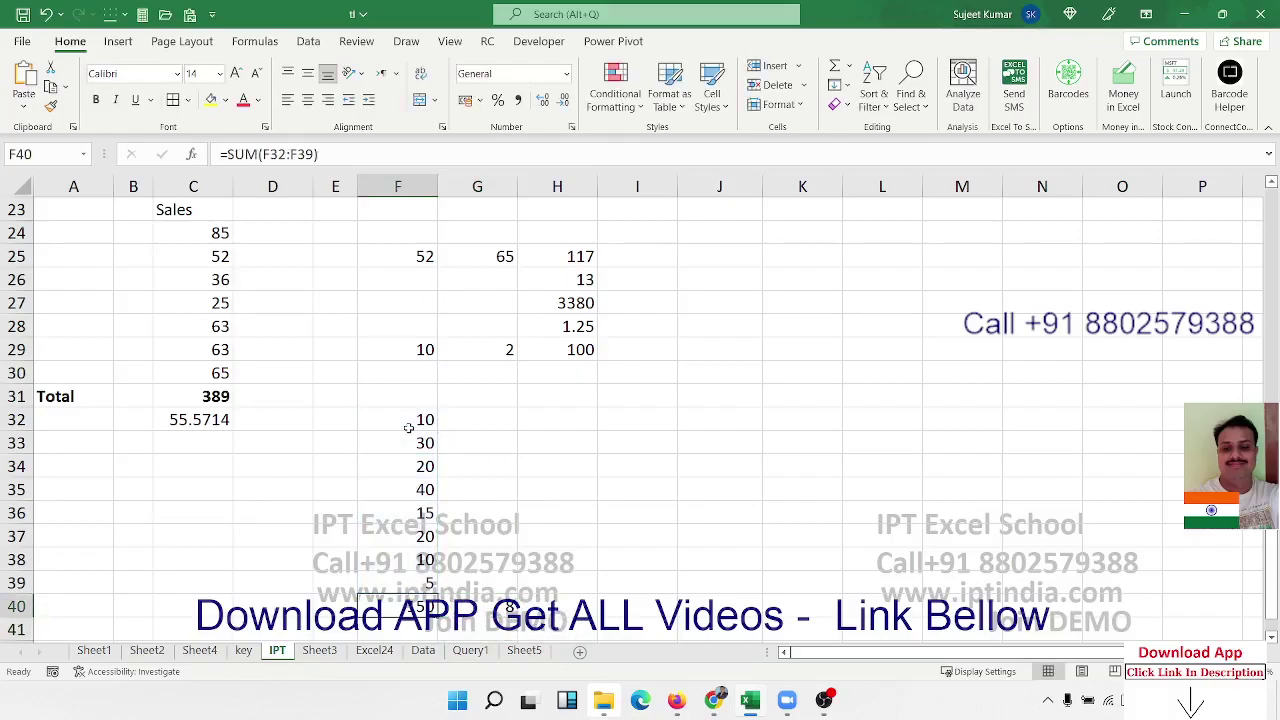
key(Right)
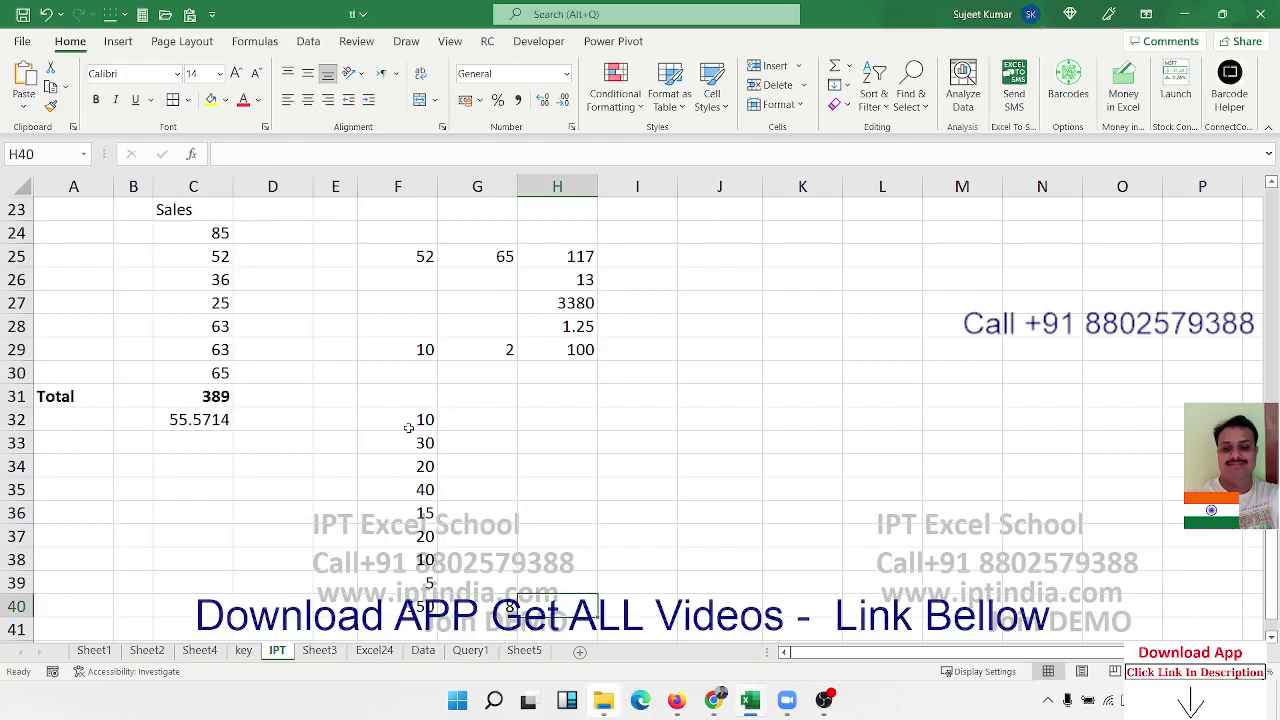
Enter =F40/G40 in H40 to get the average 18.75.
text(=)
key(Left)
key(Left)
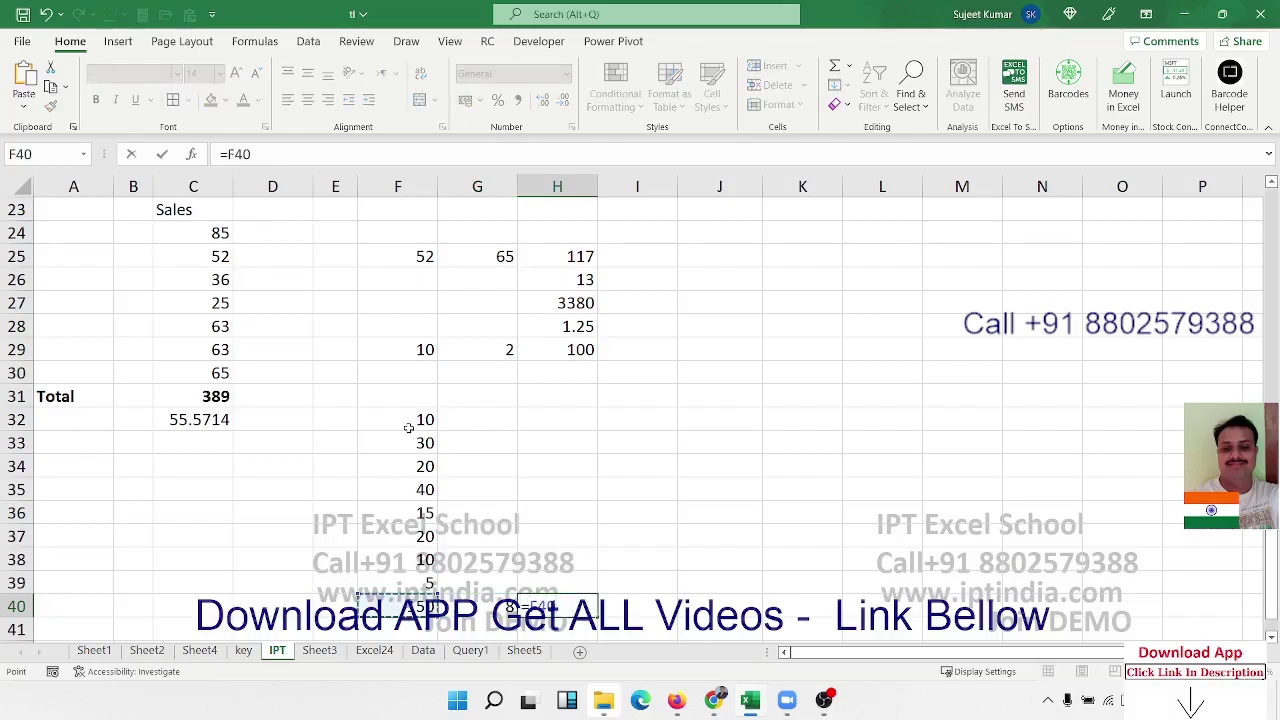
text(/)
key(Left)
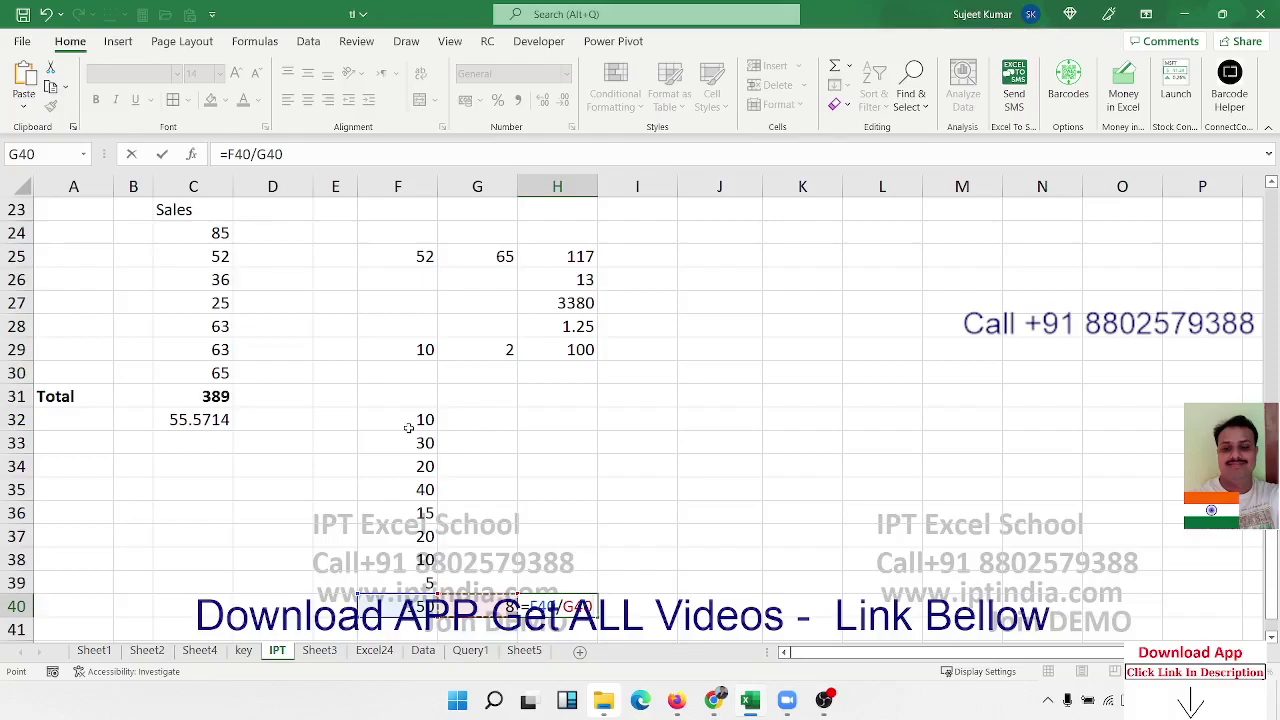
key(Return)
key(Up)
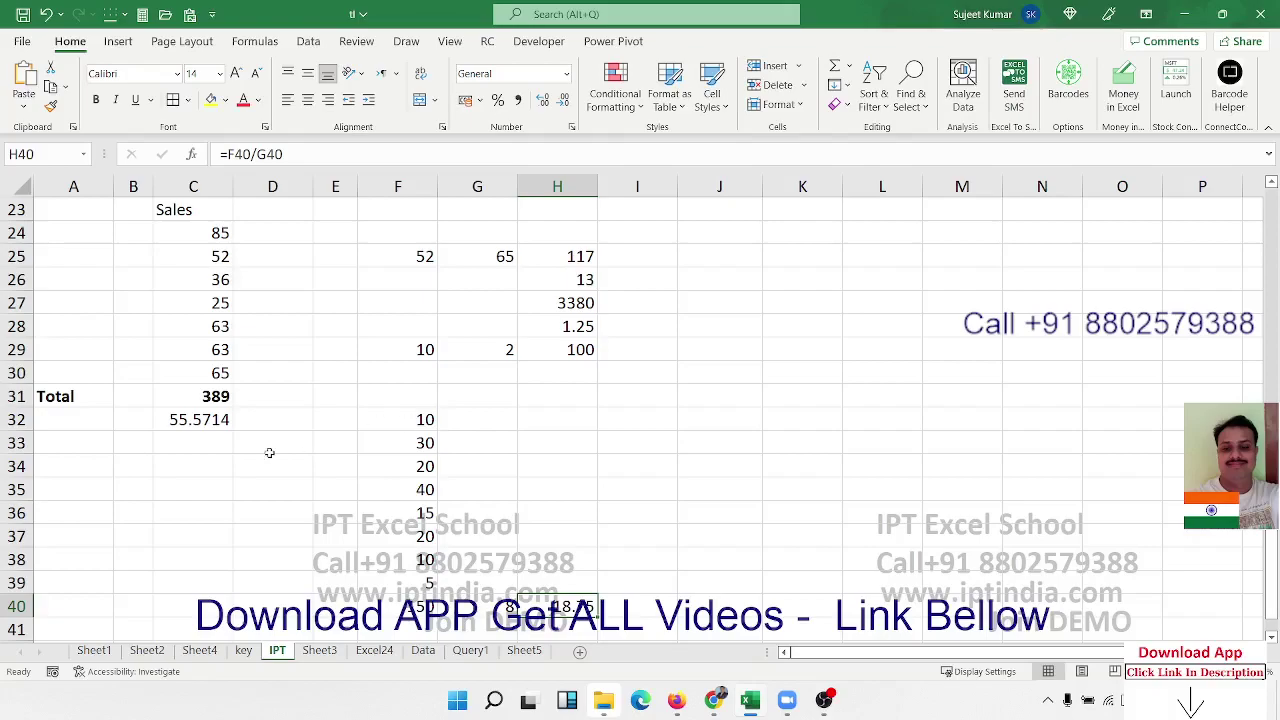
Review the SUM formula in C31 and AVERAGE formula in C32 without changes.
double_click(205, 424)
click(205, 424)
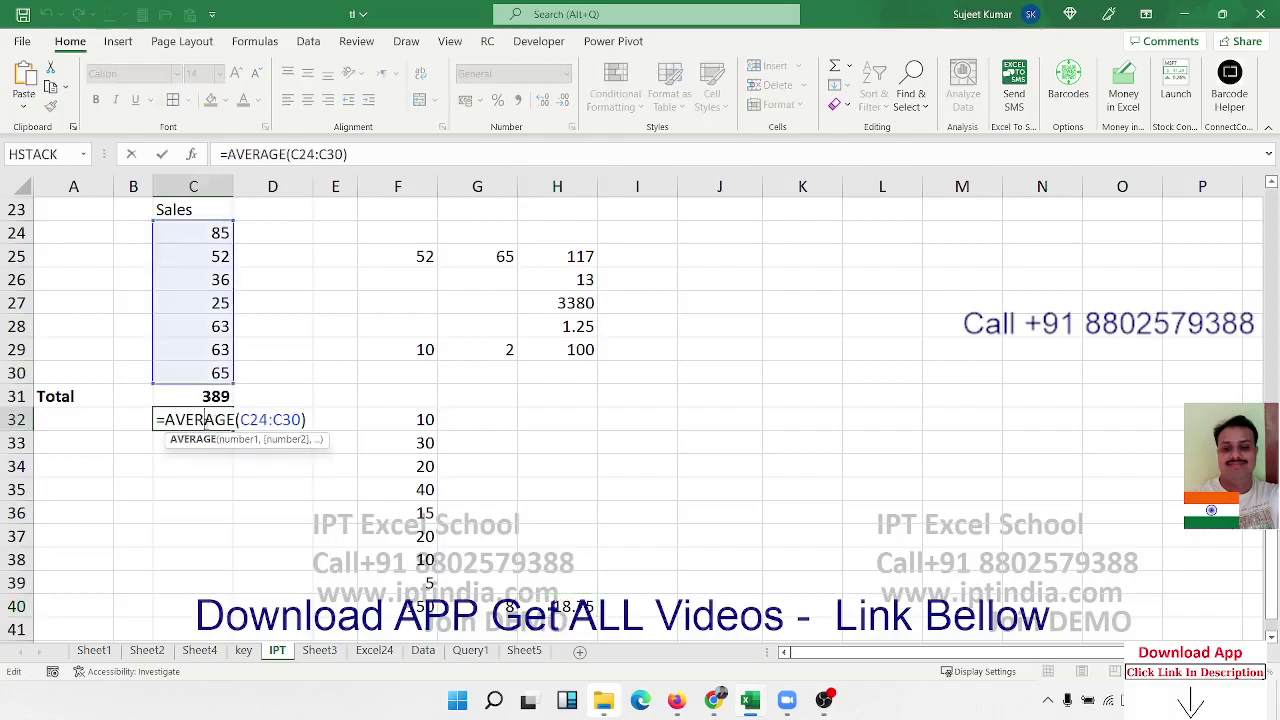
key(shift+Return)
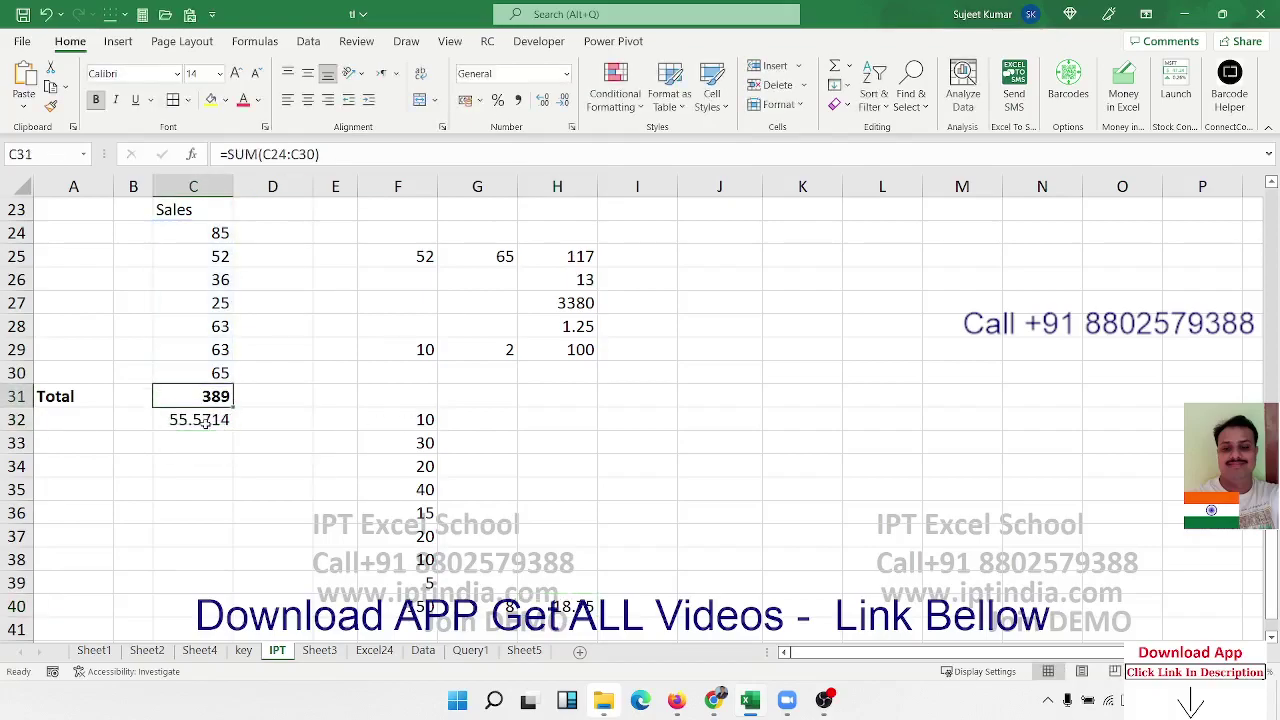
key(F2)
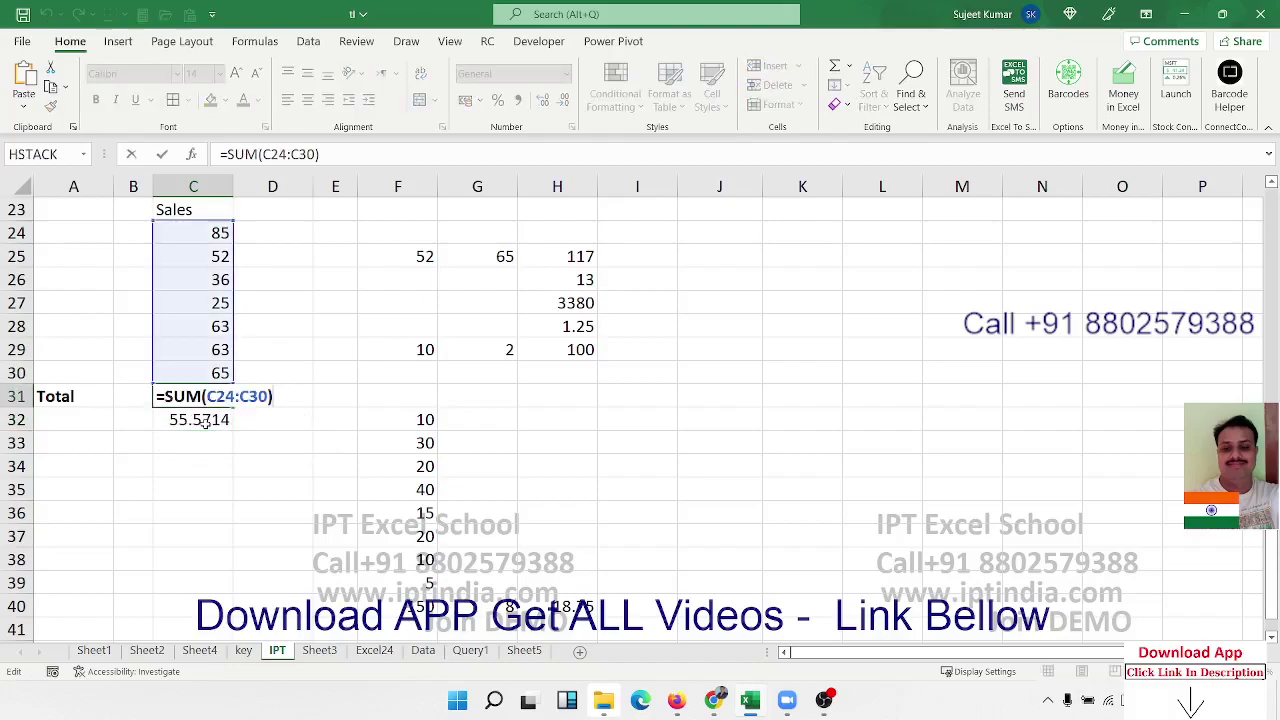
key(Escape)
click(205, 424)
key(F2)
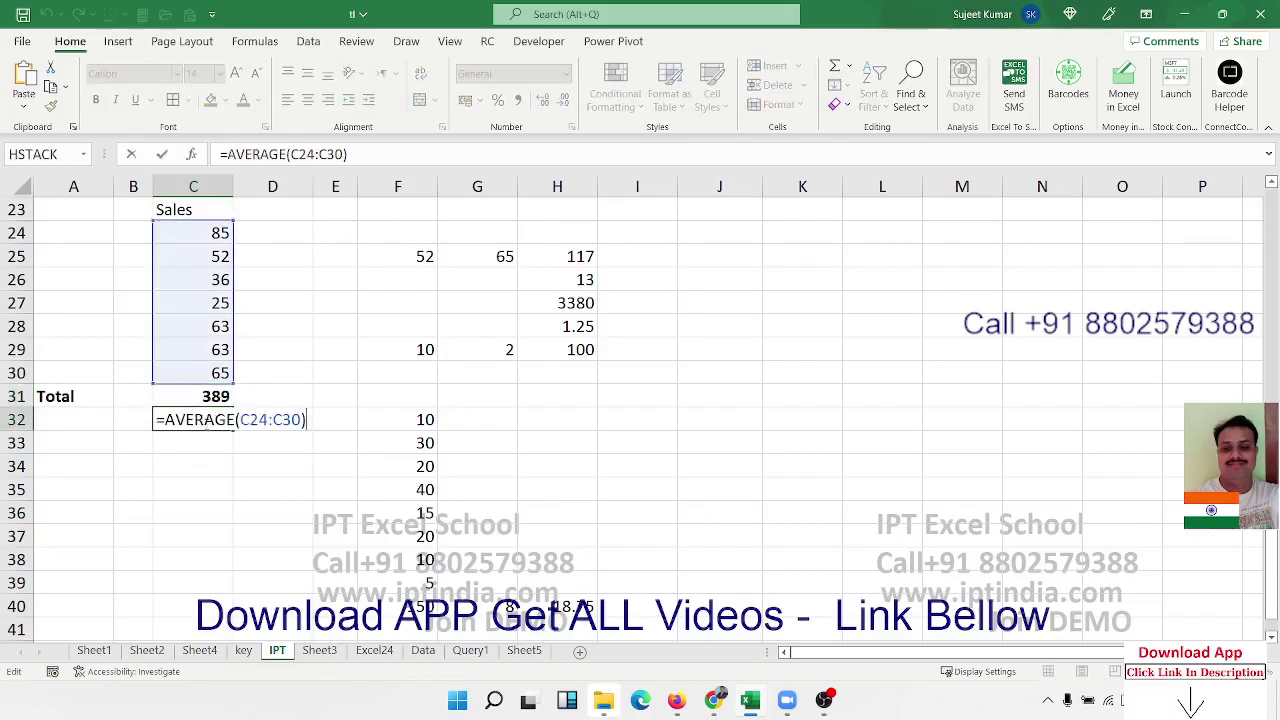
key(Escape)
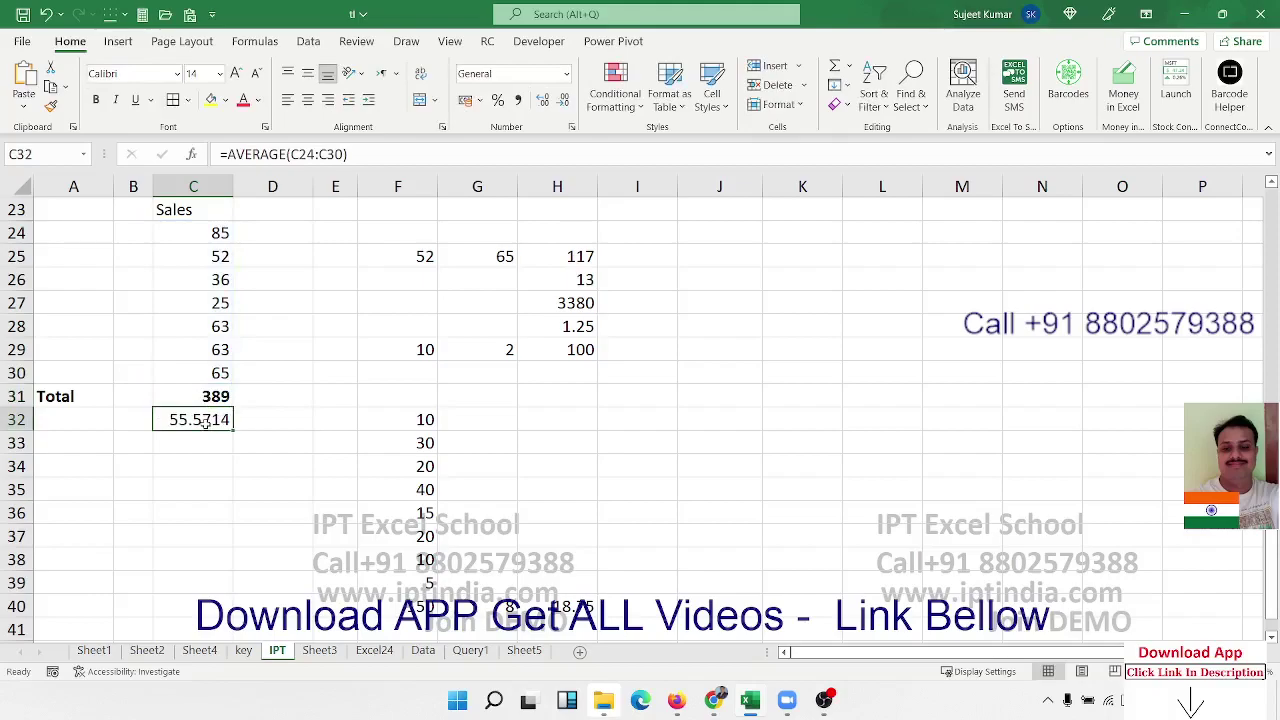
key(Down)
Count the Sales entries in C33 with a COUNT formula over the Sales values.
text(=cou)
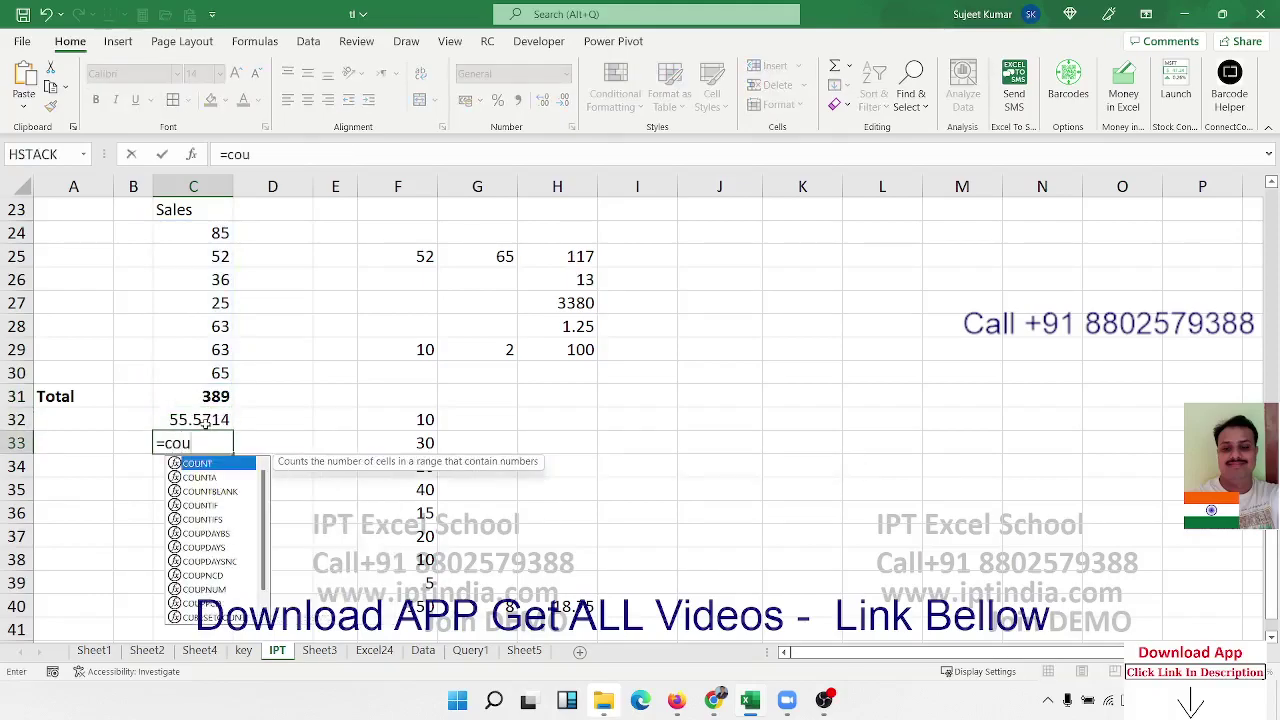
key(Tab)
key(Up)
key(Up)
key(Up)
key(ctrl+shift+Up)
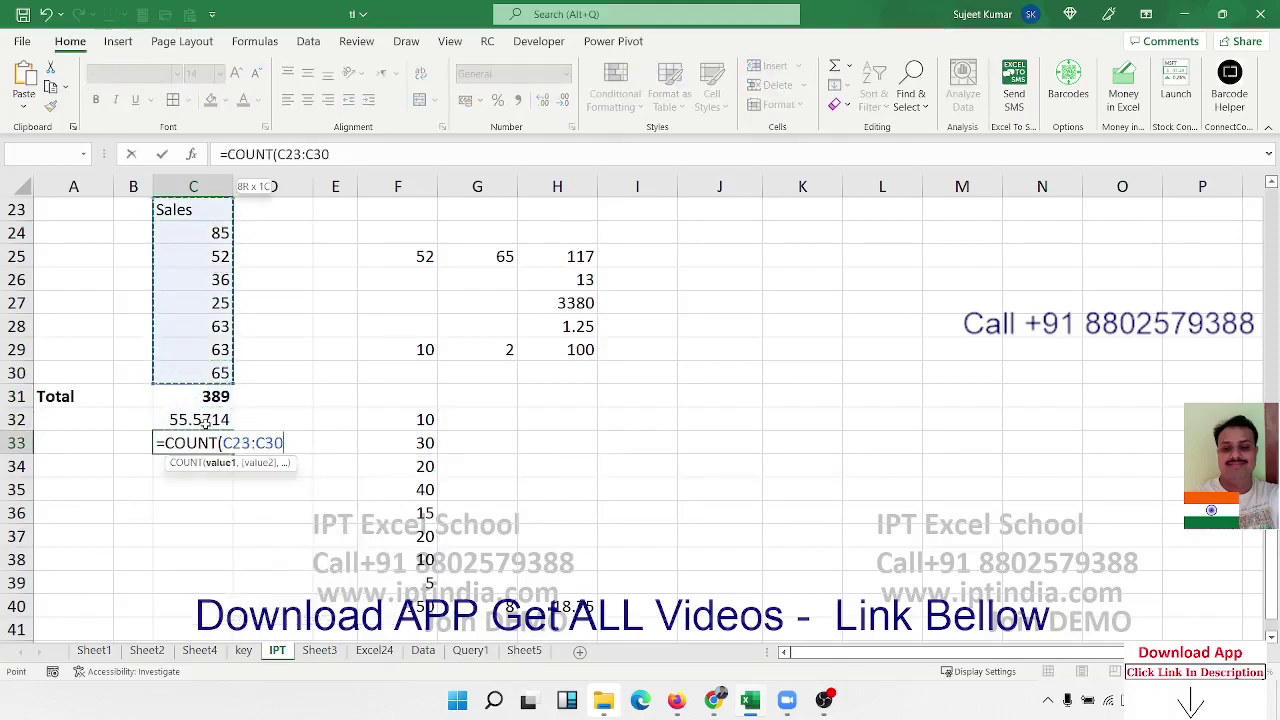
key(shift+Down)
key(Return)
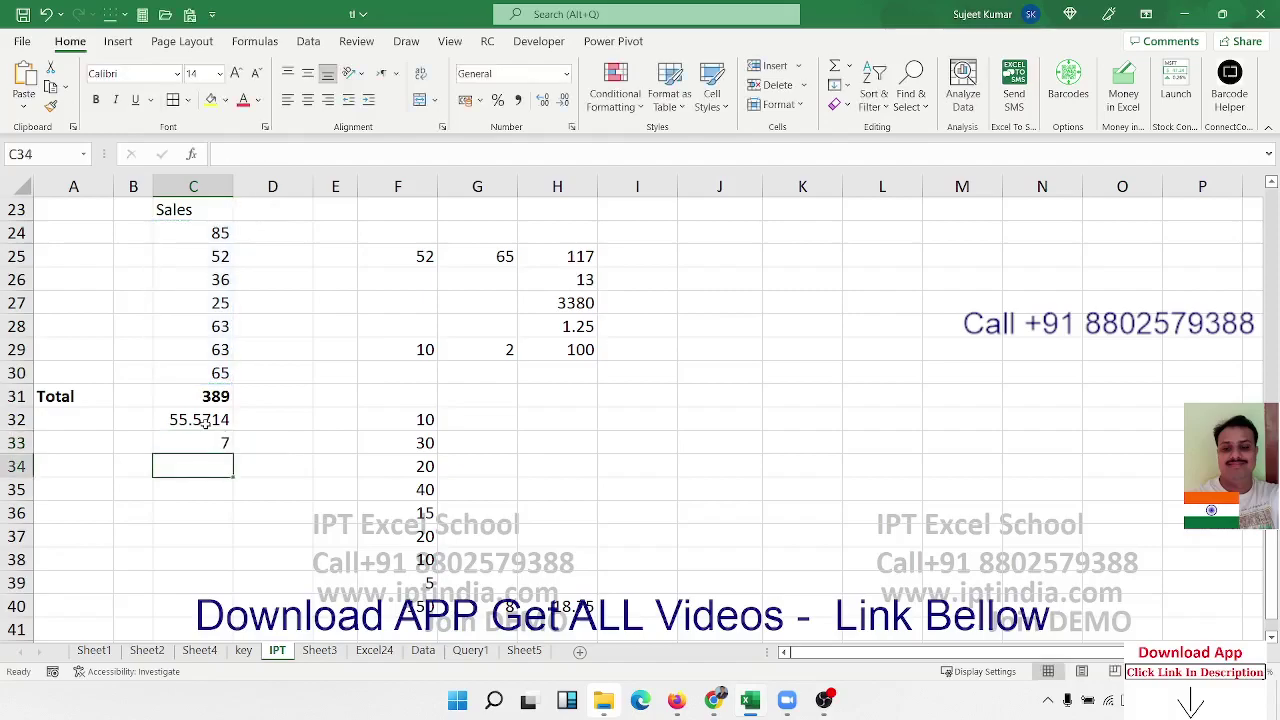
Enter =MAX(C24:C30) in C34 to show the highest Sales value, 85.
text(=max)
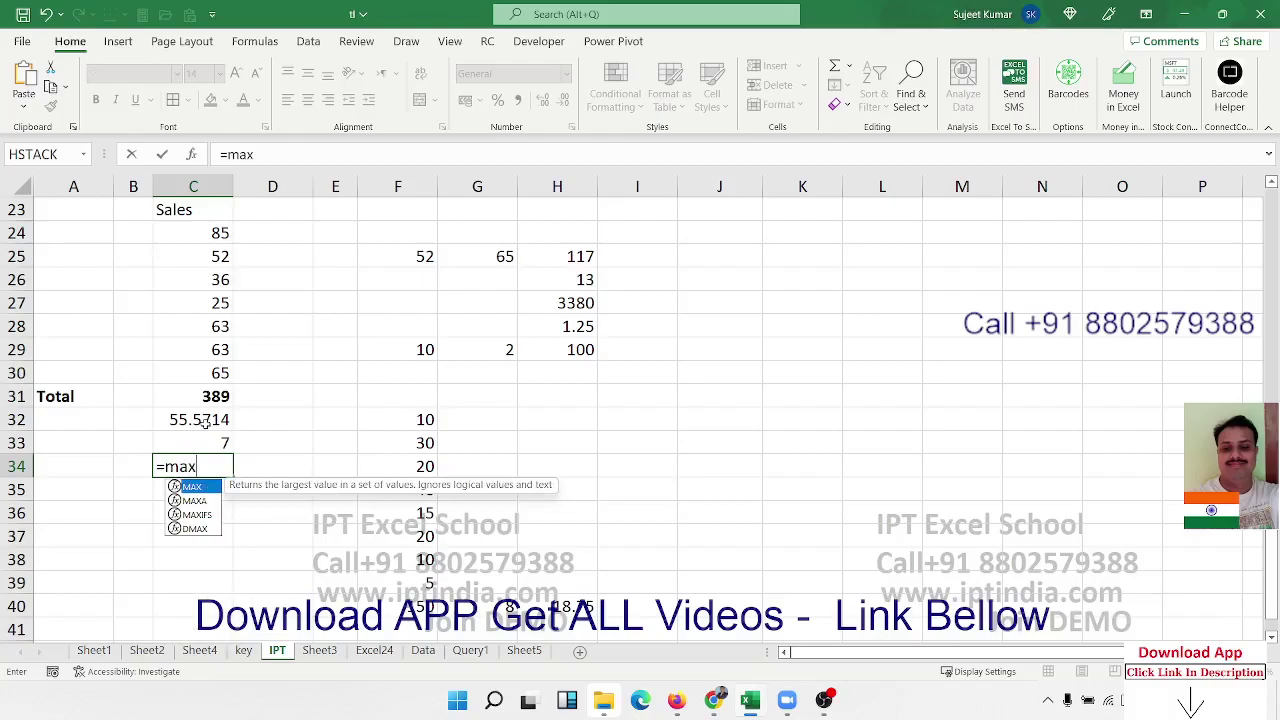
key(Tab)
key(Up)
key(Up)
key(Up)
key(Up)
key(shift+Up)
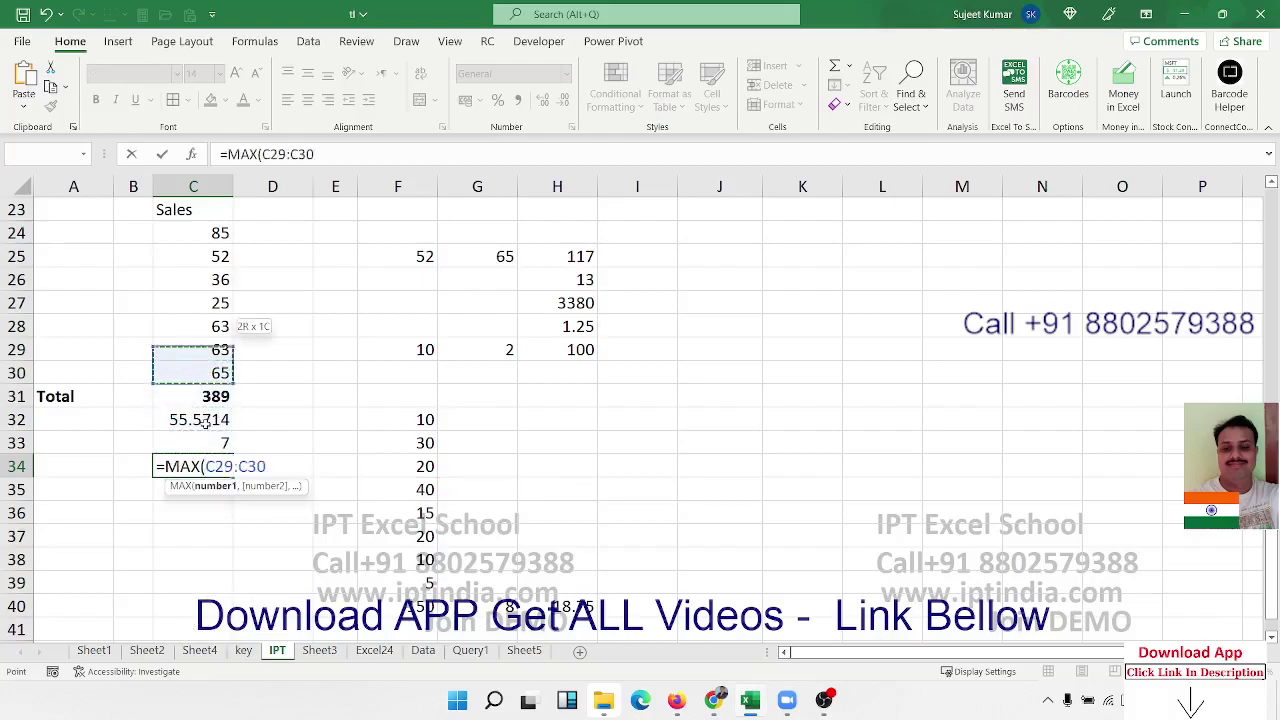
key(shift+Up)
key(shift+Up)
key(shift+Up)
key(shift+Up)
key(shift+Up)
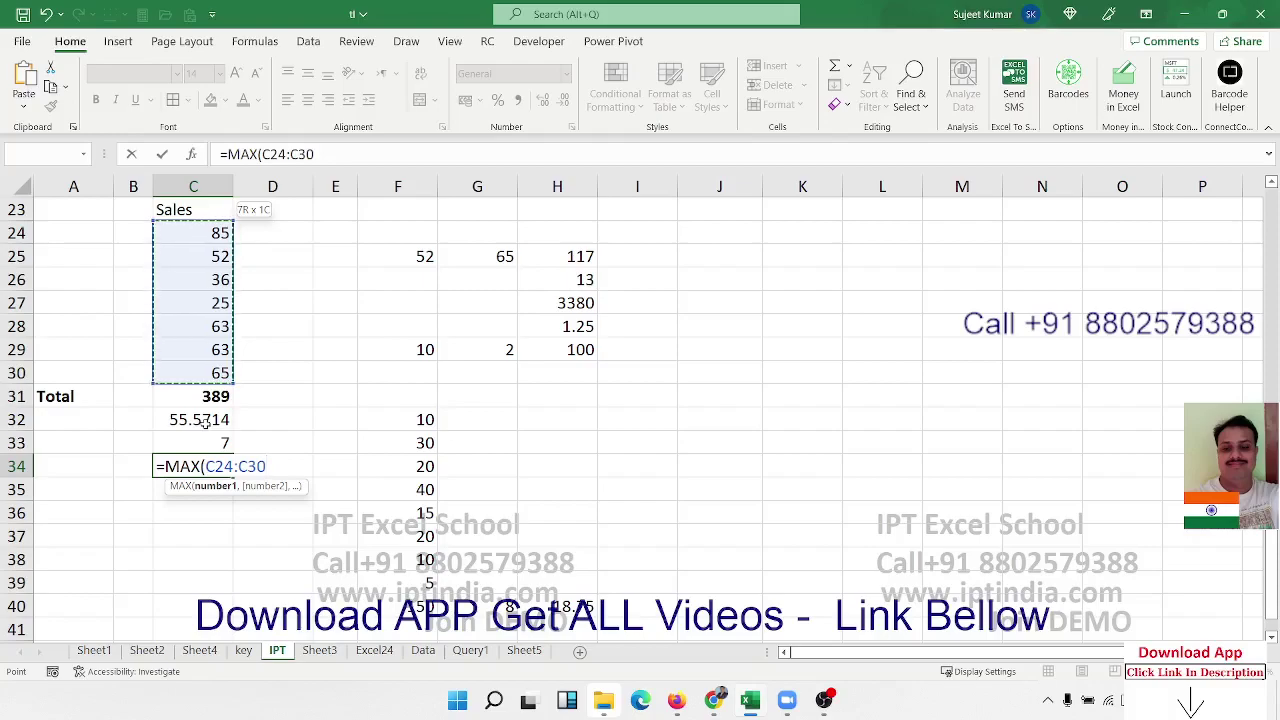
key(Return)
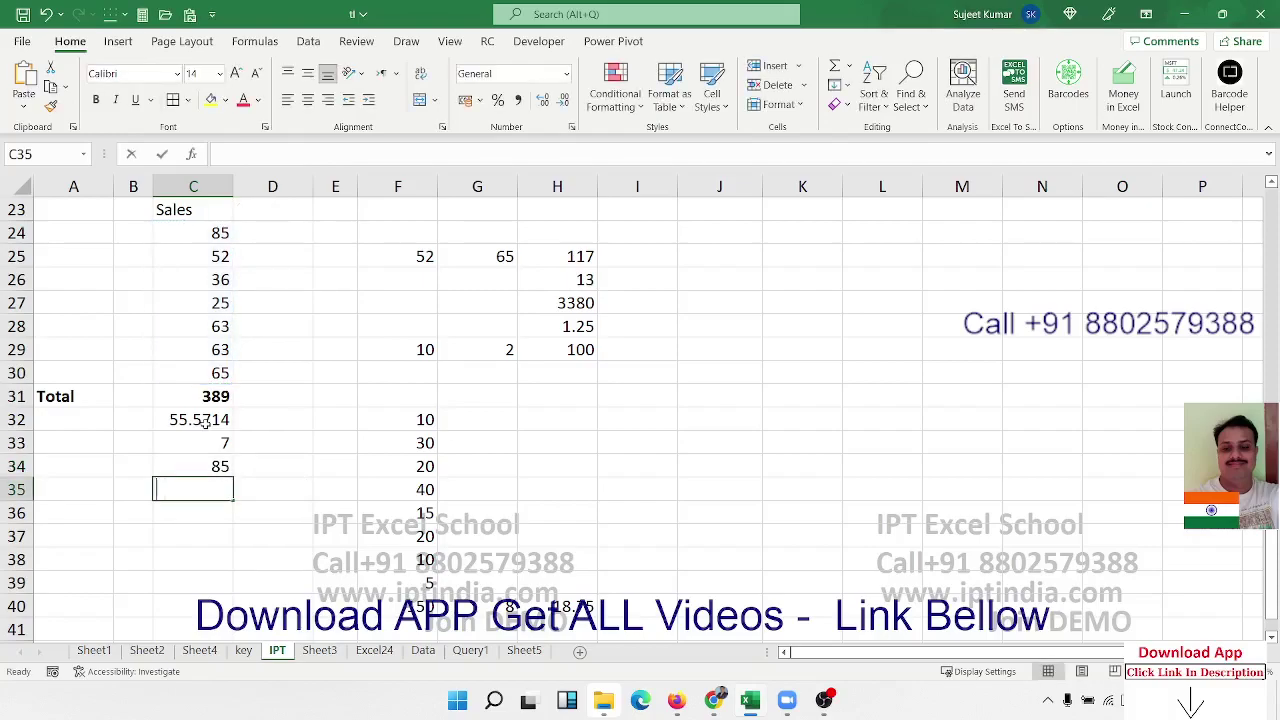
Enter =MIN(C24:C30) in C35 to show the lowest Sales value, 25, and recheck it.
text(=min()
key(Up)
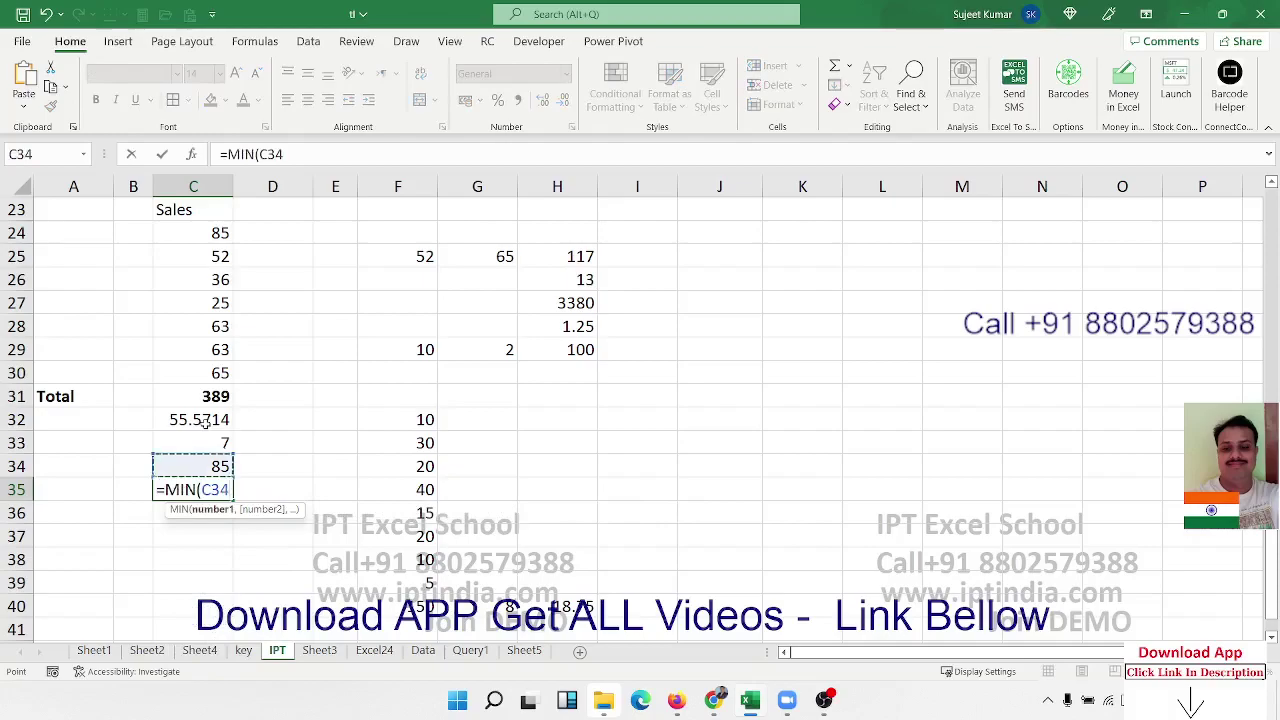
key(Up)
key(Up)
key(Up)
key(Up)
key(ctrl+shift+Up)
key(shift+Down)
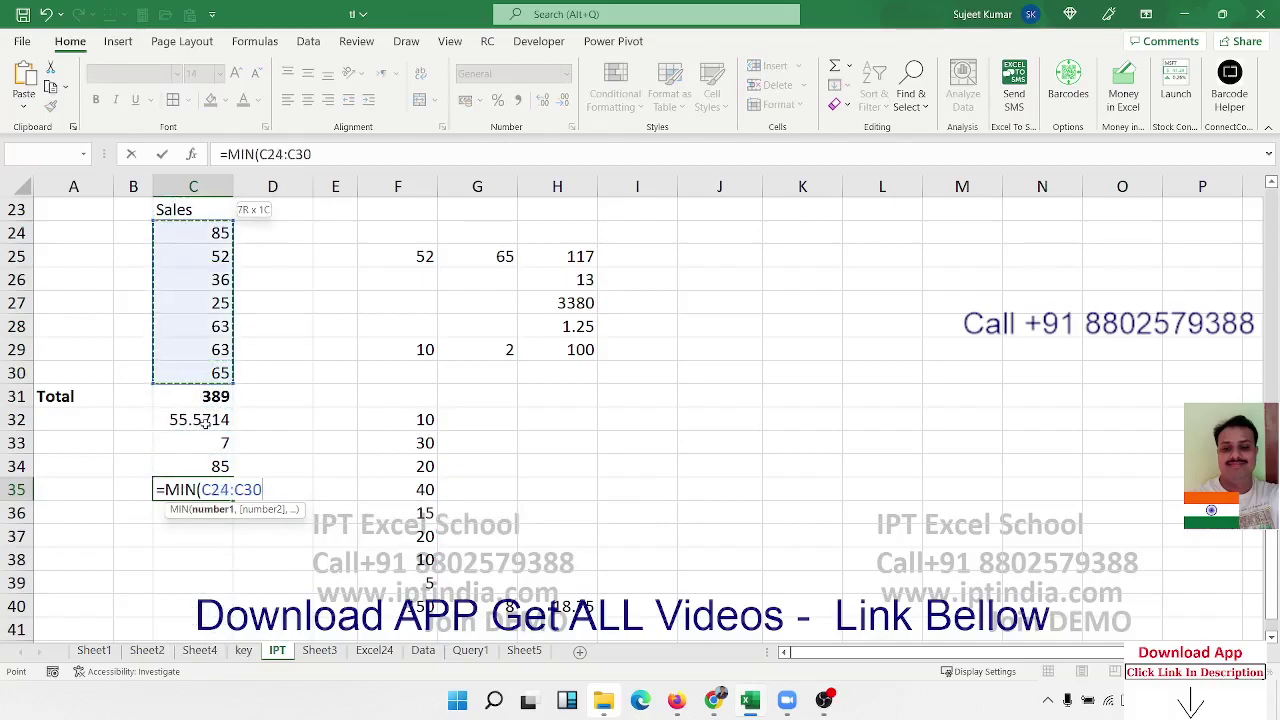
key(Return)
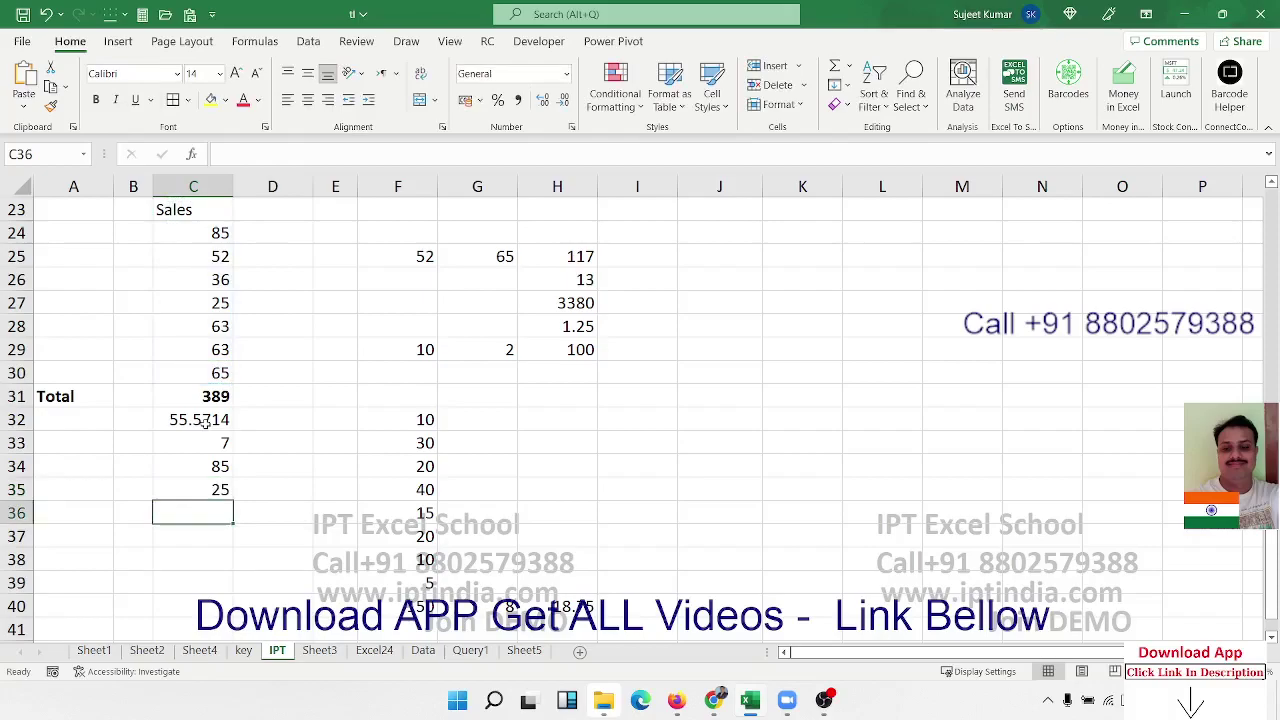
key(Up)
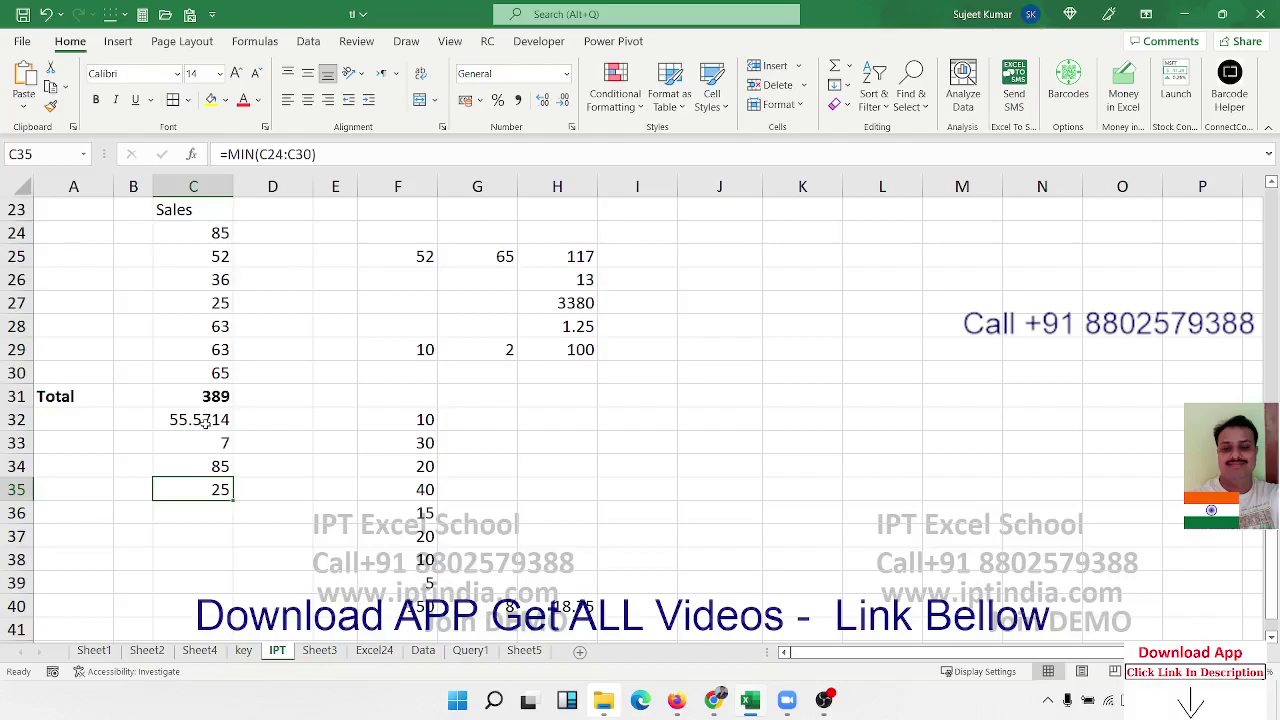
key(Up)
key(Up)
key(Up)
key(Up)
key(Up)
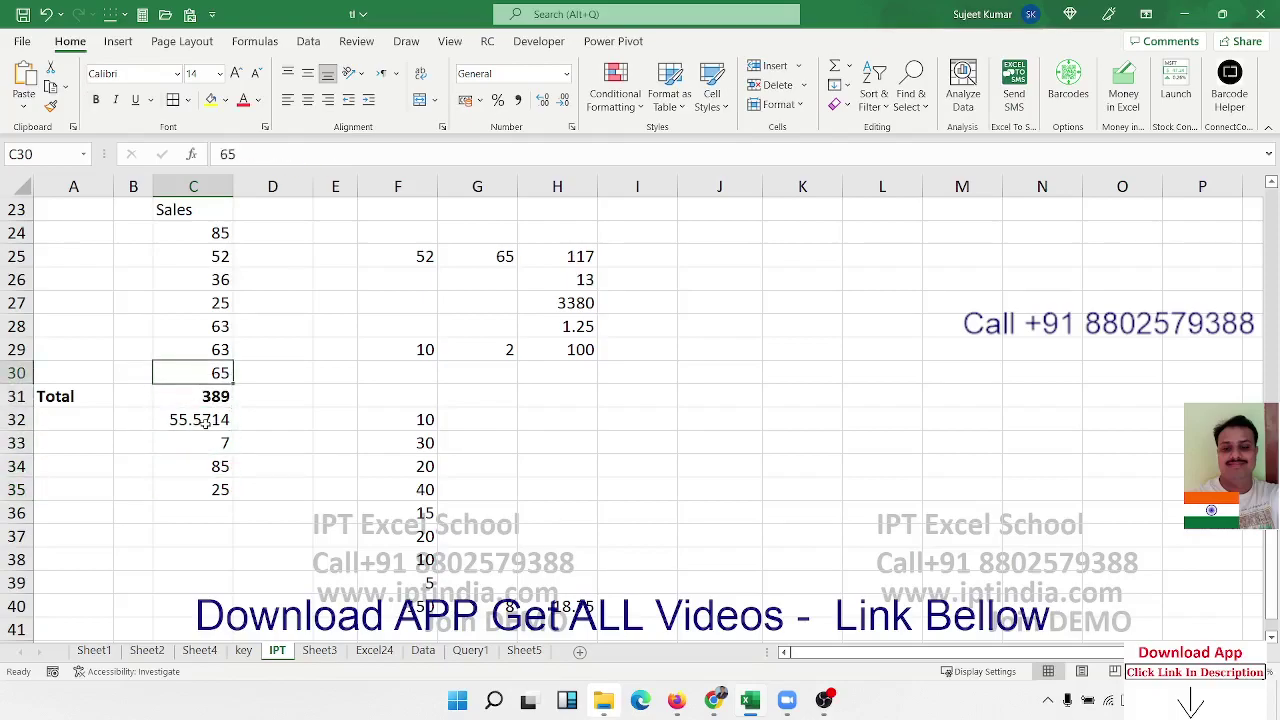
Select and copy the Sales heading and values in C23:C30.
key(shift+Up)
key(ctrl+shift+Up)
key(shift+Down)
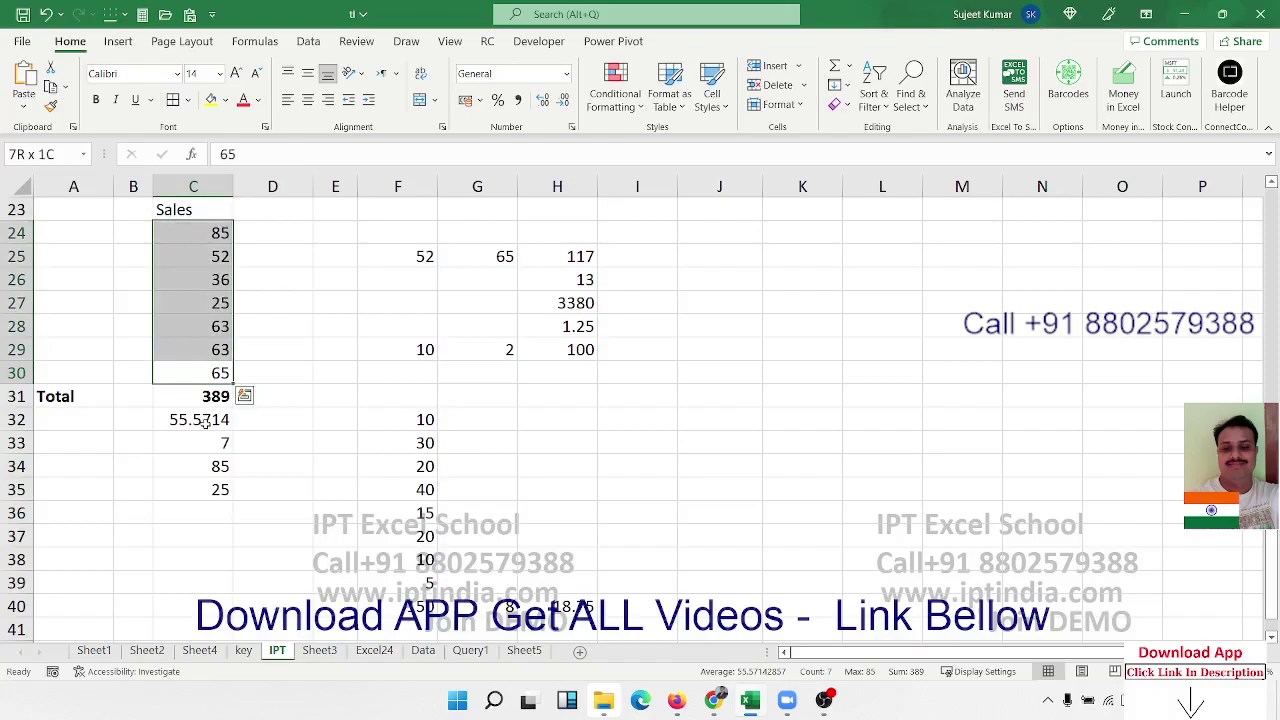
key(shift+Up)
key(ctrl+c)
Paste the copied Sales column into J23:J30.
key(Right)
key(Right)
key(Right)
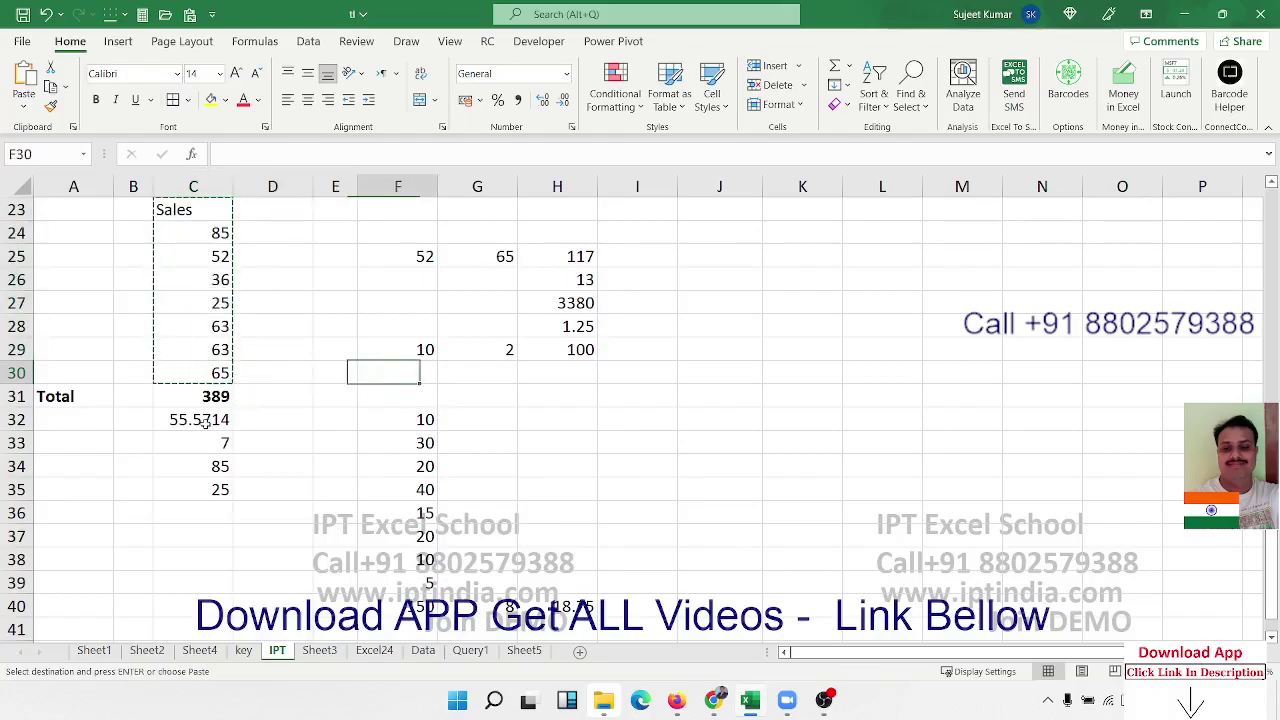
key(Right)
key(Right)
key(Right)
key(Right)
key(ctrl+Up)
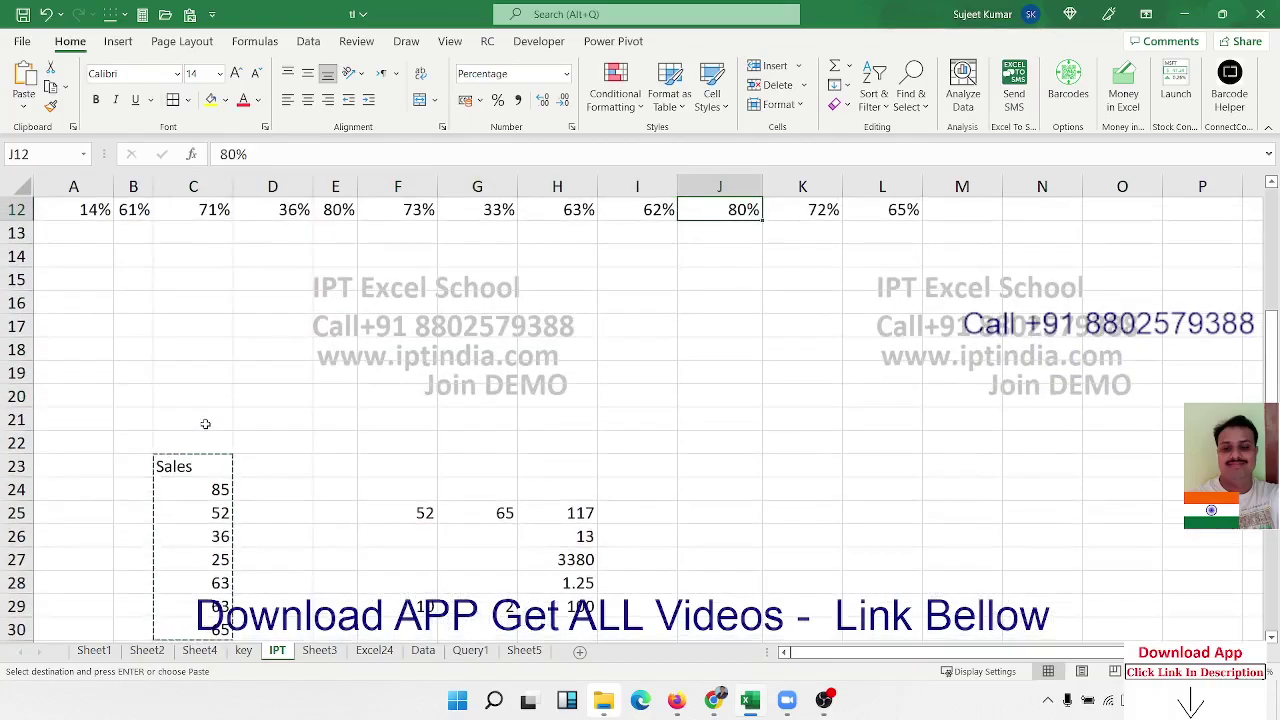
scroll(480, 431, down, 3)
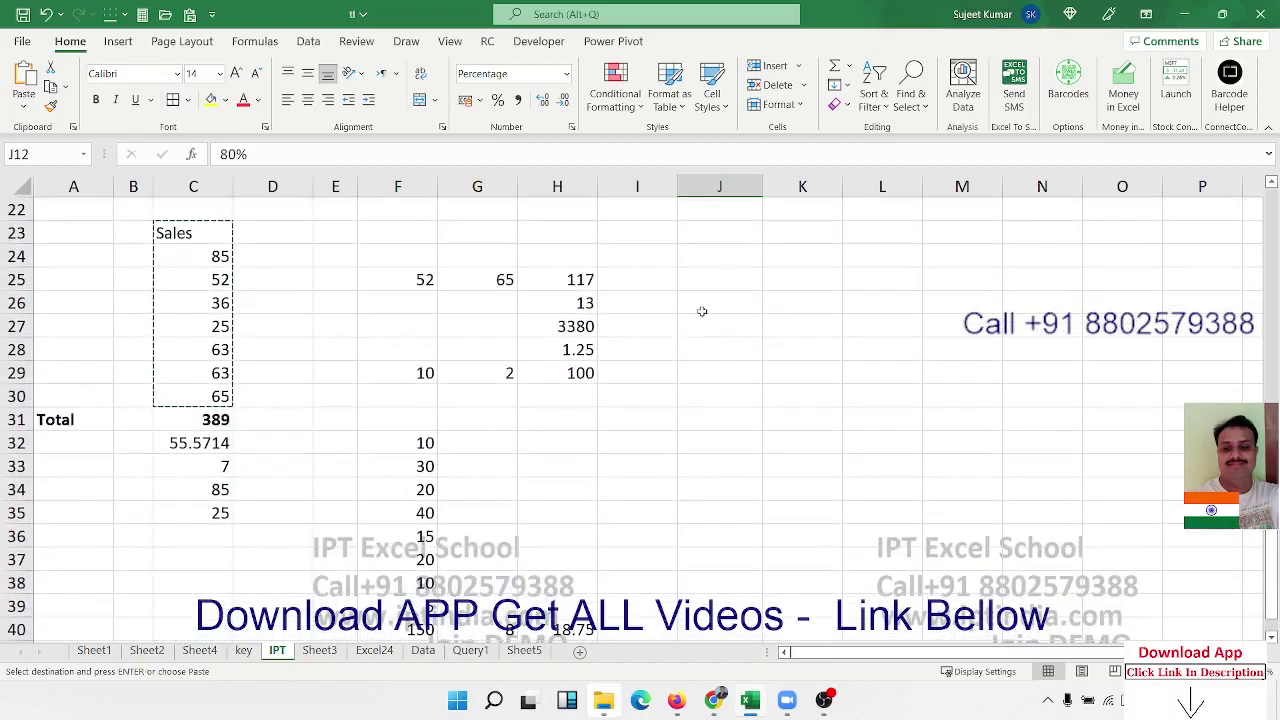
click(708, 224)
key(ctrl+v)
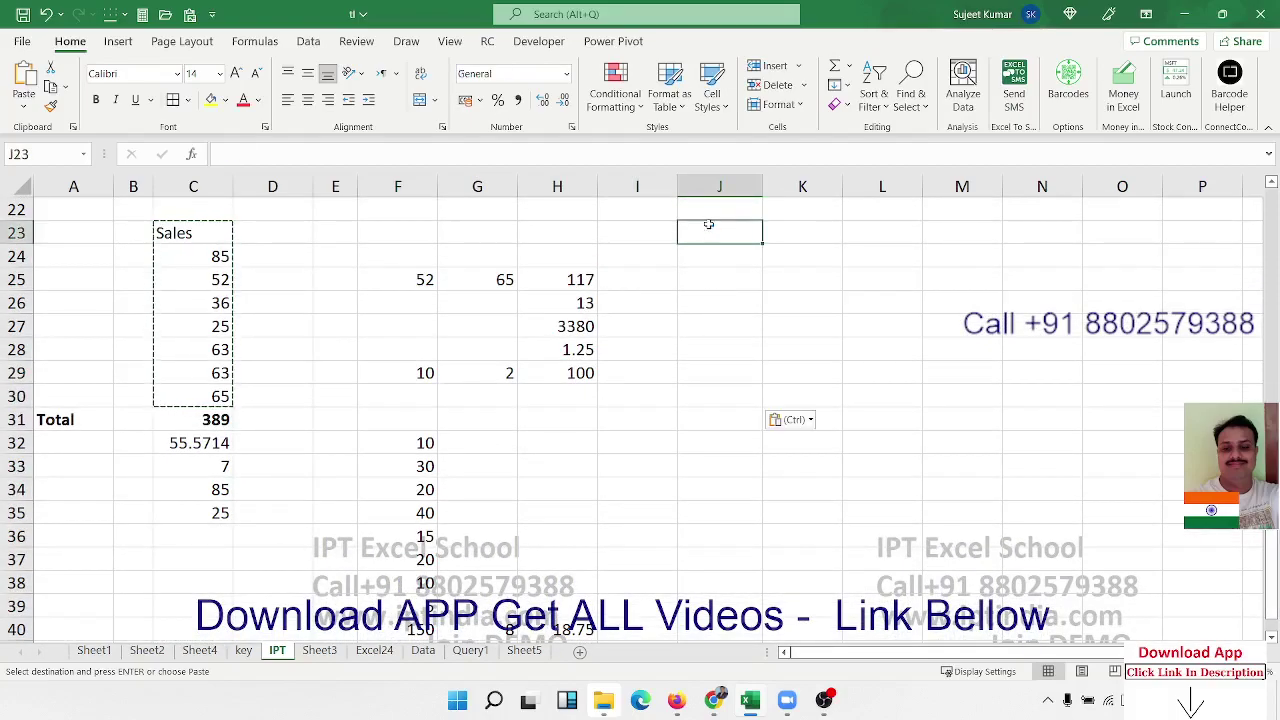
key(Escape)
click(886, 249)
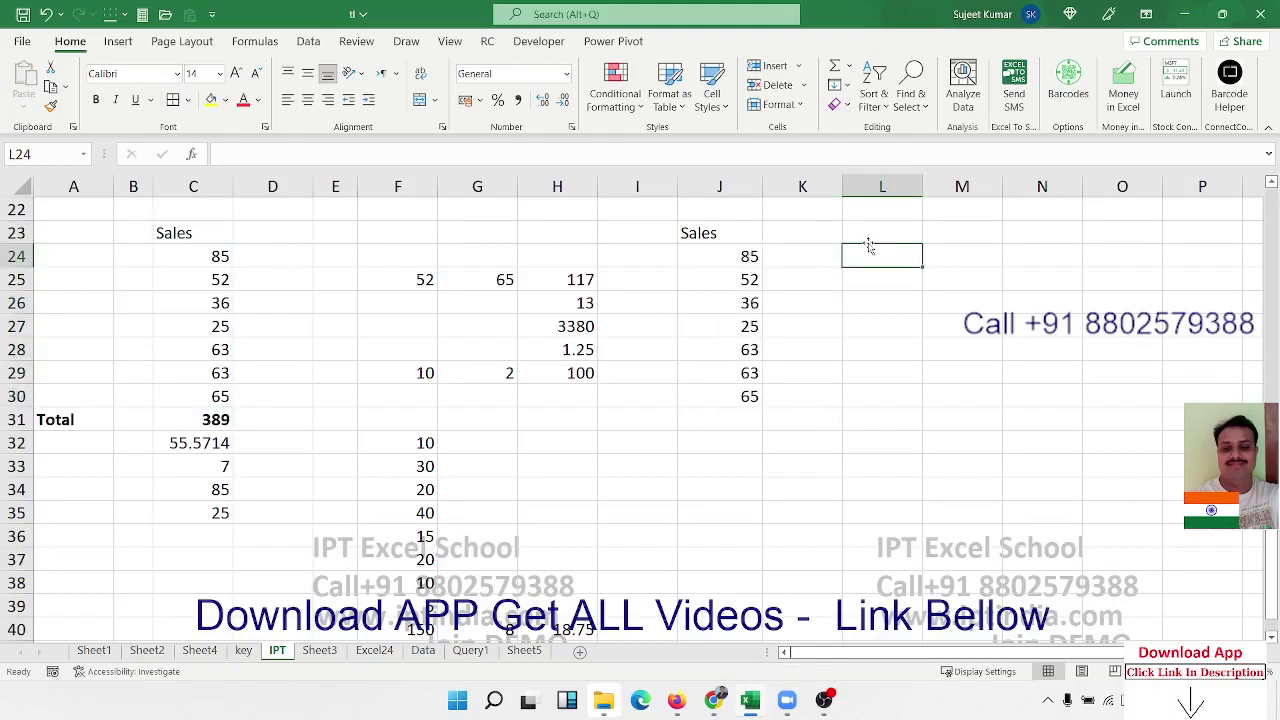
Enter =SORT(J24:J30,1,1) in L24 to spill Sales values ascending.
text(=sor)
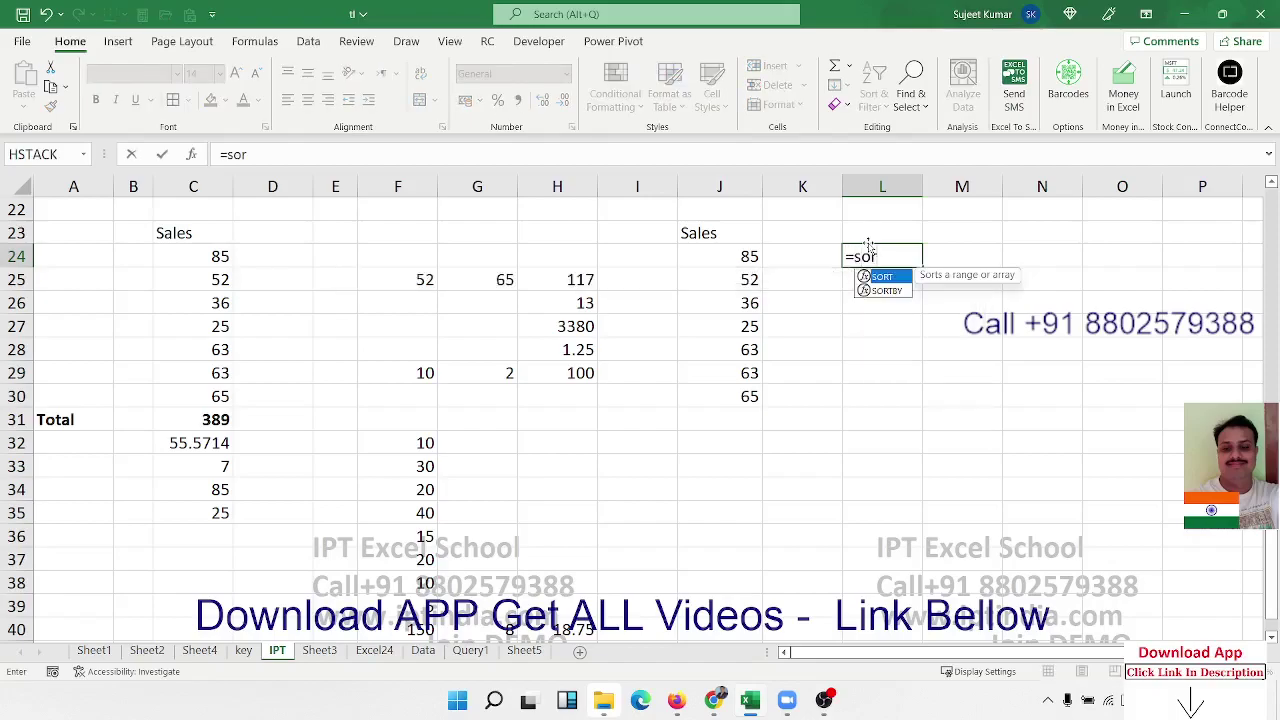
key(Tab)
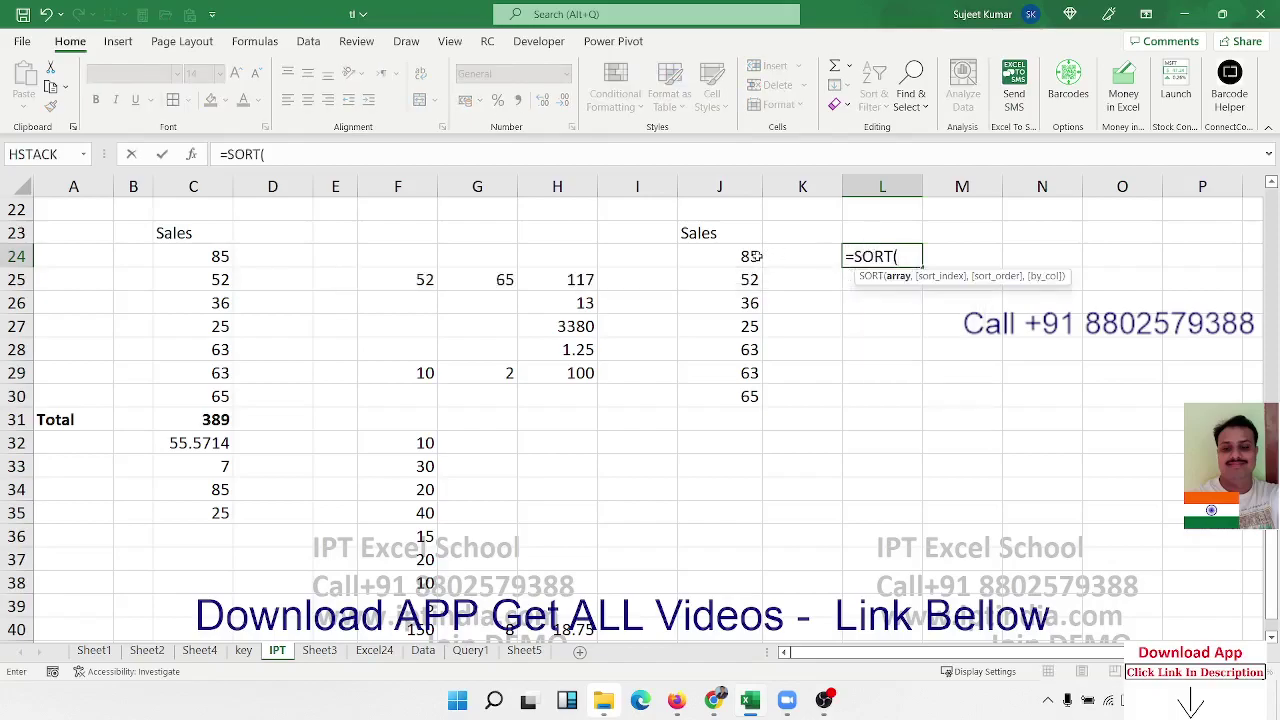
drag(752, 256, 754, 390)
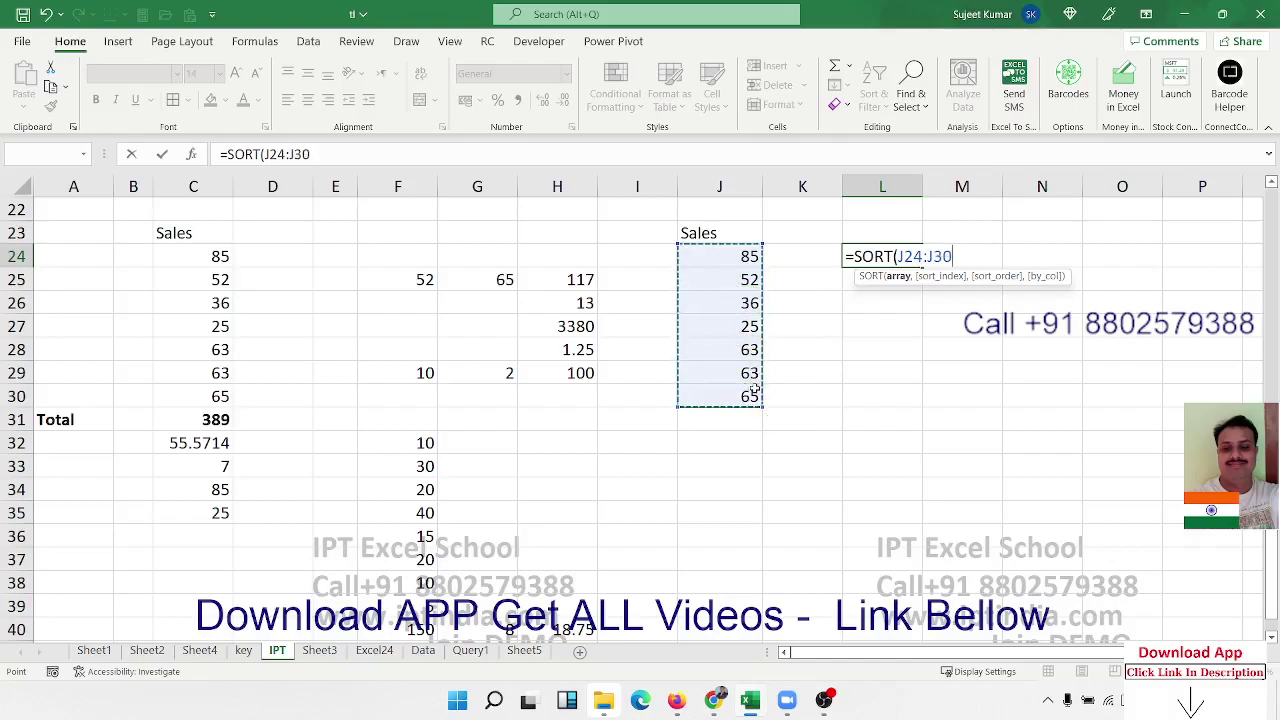
text(,)
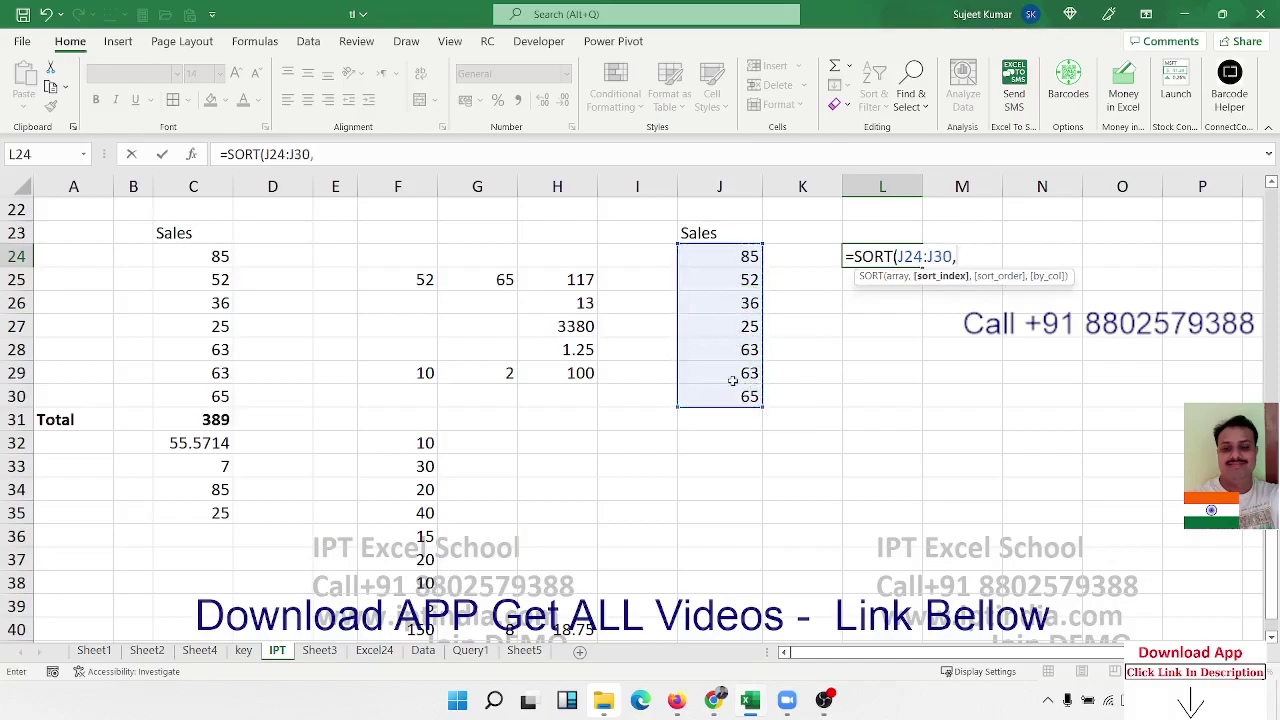
text(1)
text(,)
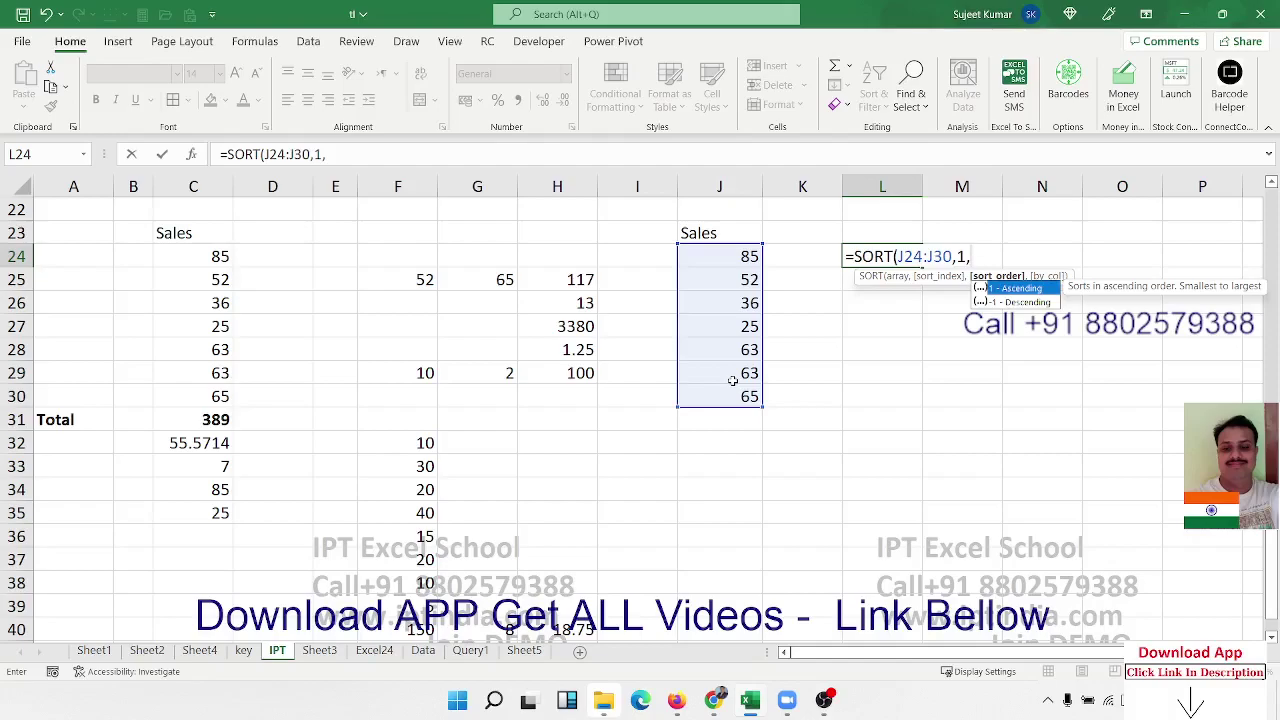
text(1)
key(Return)
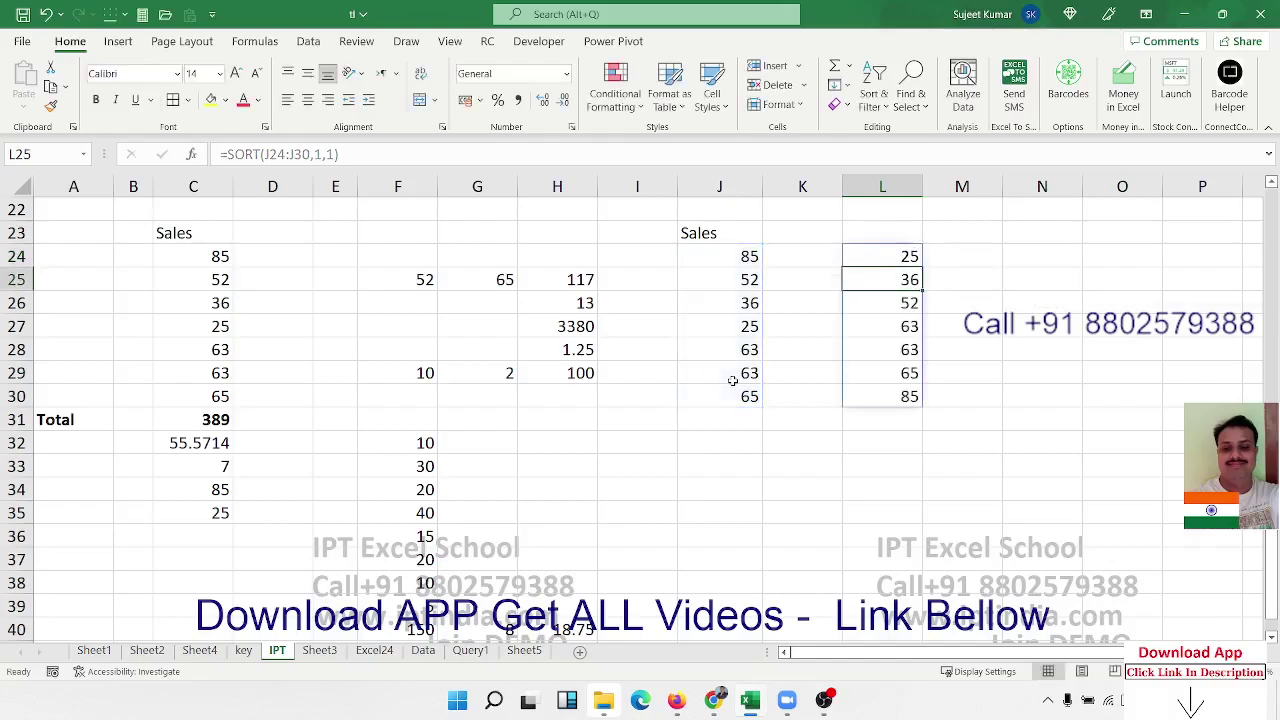
Step through the sorted results in L24:L30 to verify the 25-to-85 order.
key(Up)
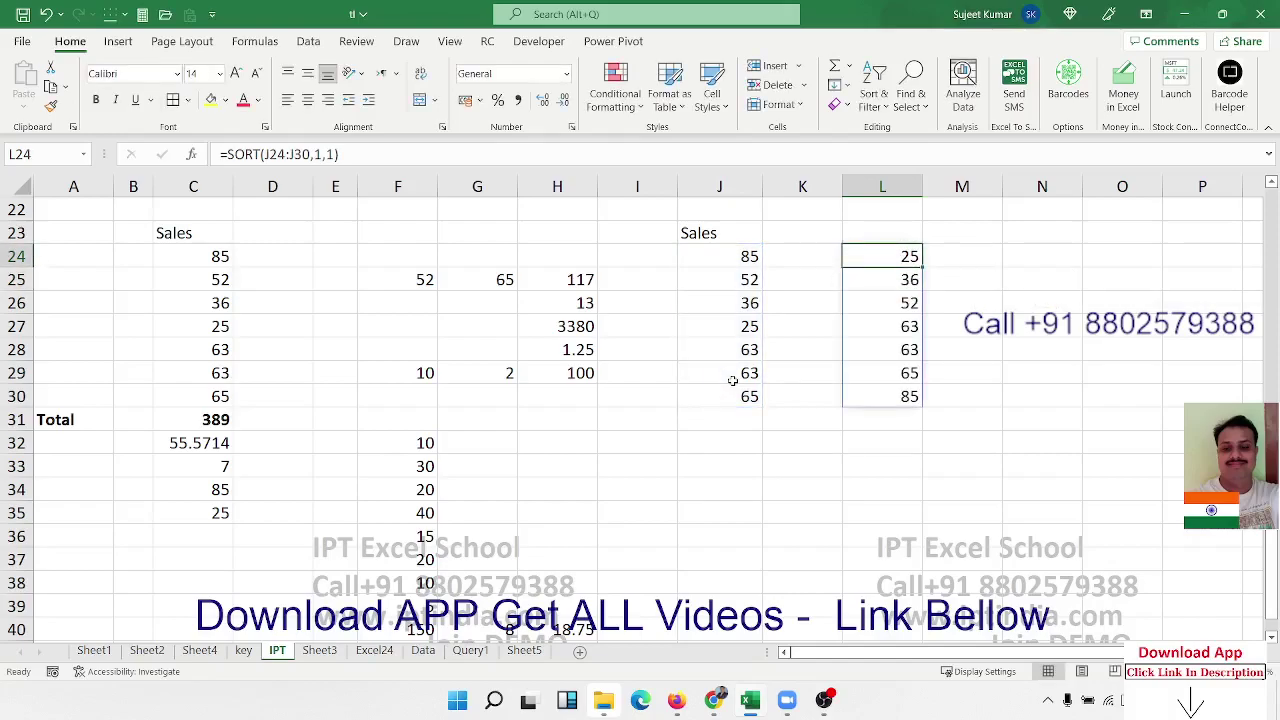
key(Down)
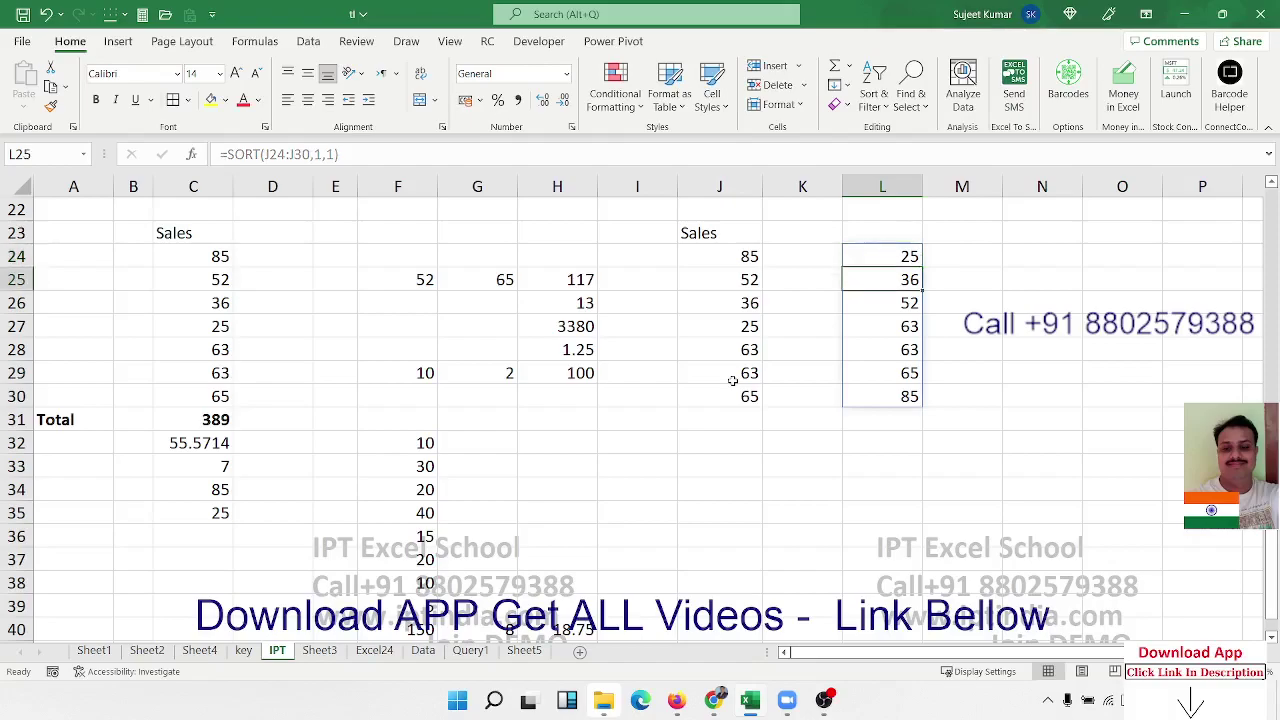
key(Down)
key(Down)
key(Down)
key(Down)
key(Down)
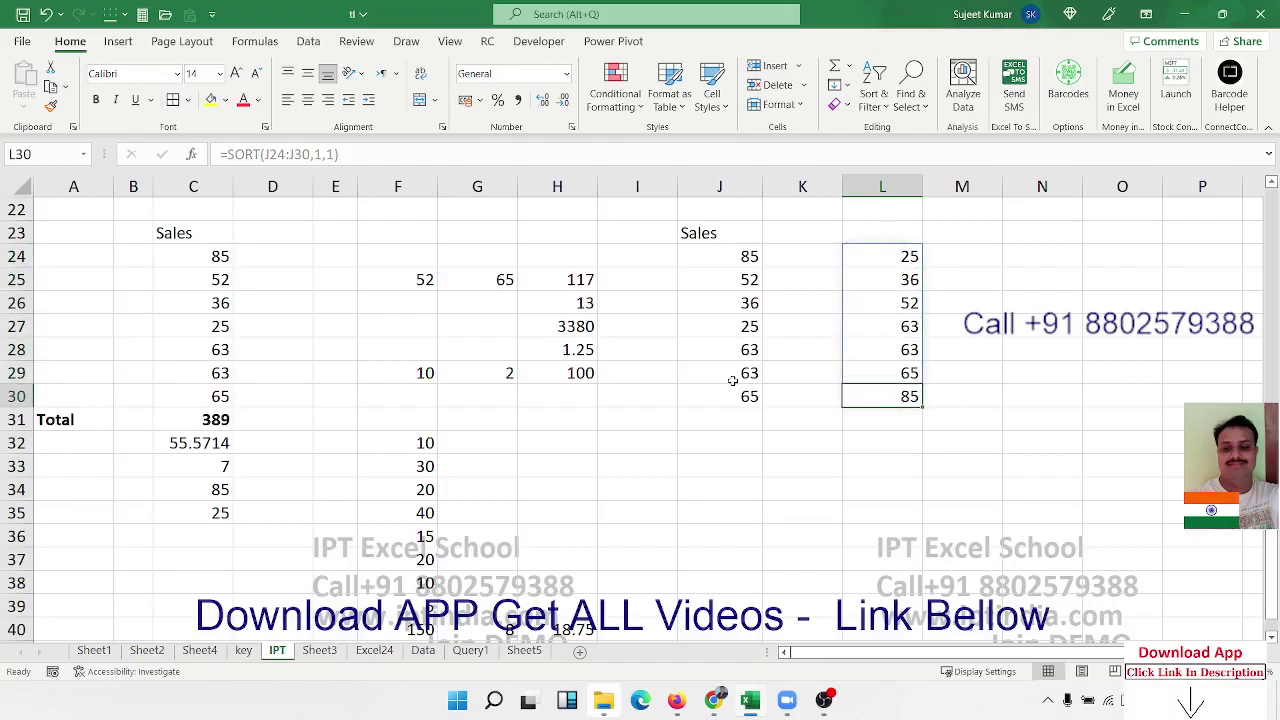
key(Up)
key(Up)
key(Up)
key(Up)
key(Up)
key(Up)
key(Up)
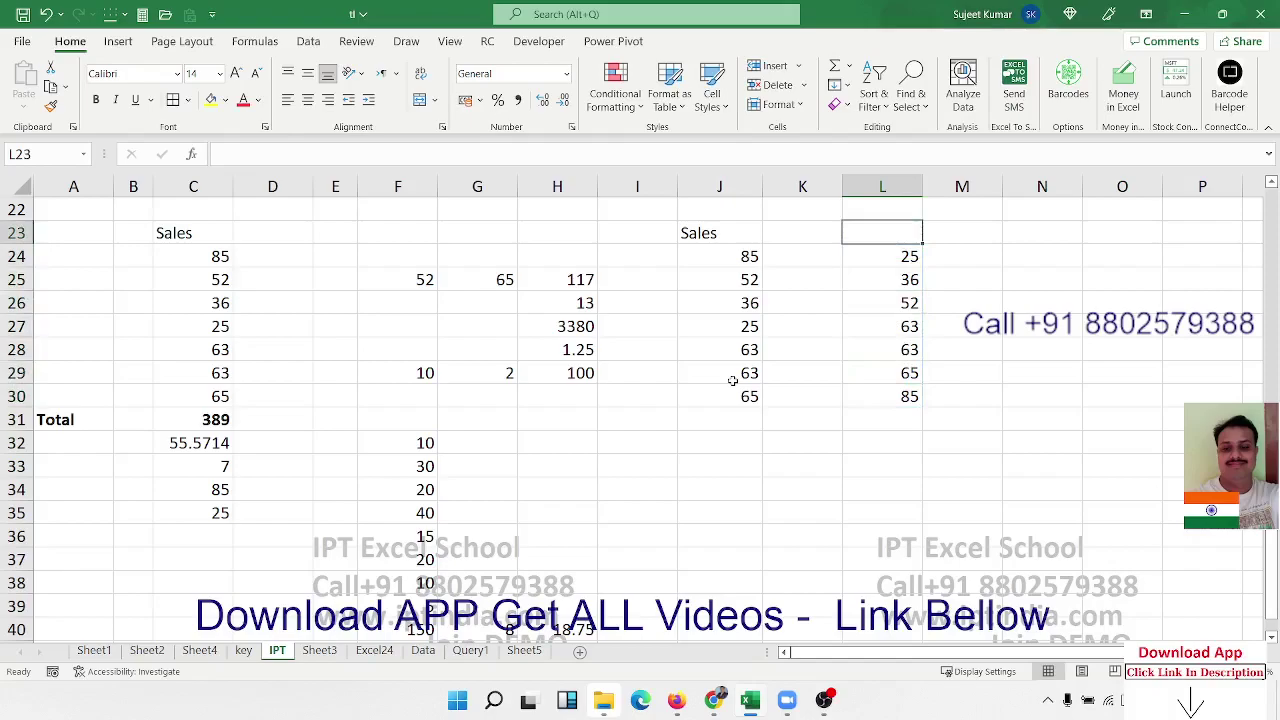